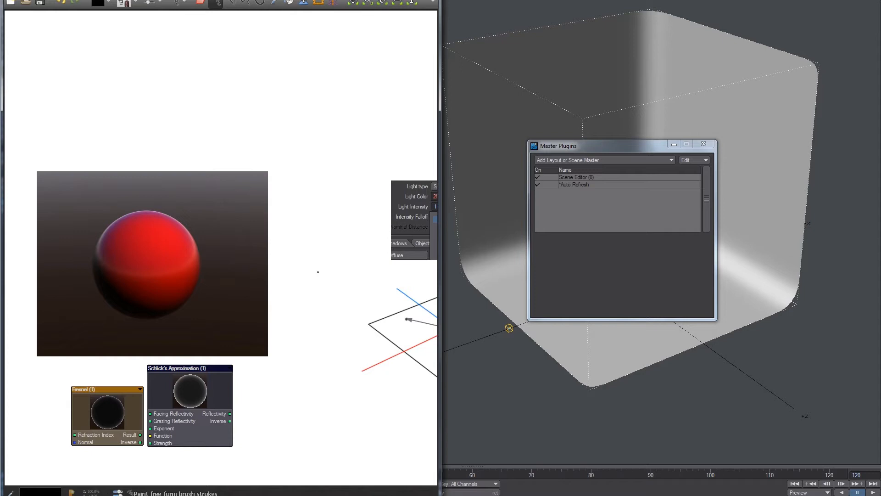
Try freehand annotation strokes on the rendered sphere and below it, undoing each one
{"action": "mouse_move", "coordinate": [167, 237]}
{"action": "right_mouse_down"}
{"action": "mouse_move", "coordinate": [190, 209]}
{"action": "mouse_move", "coordinate": [184, 231]}
{"action": "right_mouse_up"}
{"action": "left_click_drag", "start_coordinate": [164, 265], "coordinate": [218, 207]}
{"action": "key", "text": "ctrl+z"}
{"action": "left_click_drag", "start_coordinate": [165, 263], "coordinate": [211, 219]}
{"action": "key", "text": "ctrl+z"}
{"action": "left_click_drag", "start_coordinate": [165, 260], "coordinate": [222, 209]}
{"action": "key", "text": "ctrl+z"}
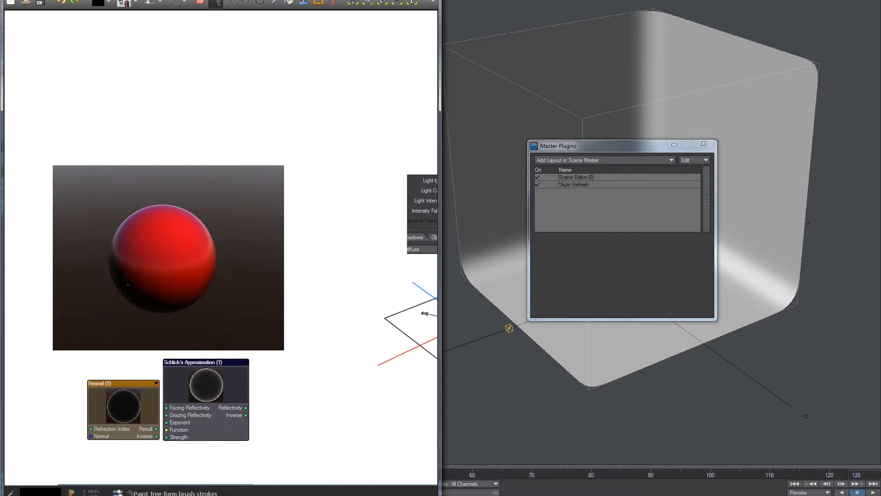
{"action": "mouse_move", "coordinate": [90, 355]}
{"action": "left_mouse_down"}
{"action": "mouse_move", "coordinate": [57, 404]}
{"action": "mouse_move", "coordinate": [176, 361]}
{"action": "left_mouse_up"}
{"action": "key", "text": "ctrl+z"}
Try freehand marks around the light intensity falloff options and undo them
{"action": "middle_click_drag", "start_coordinate": [298, 274], "coordinate": [128, 252]}
{"action": "middle_click_drag", "start_coordinate": [231, 250], "coordinate": [186, 245]}
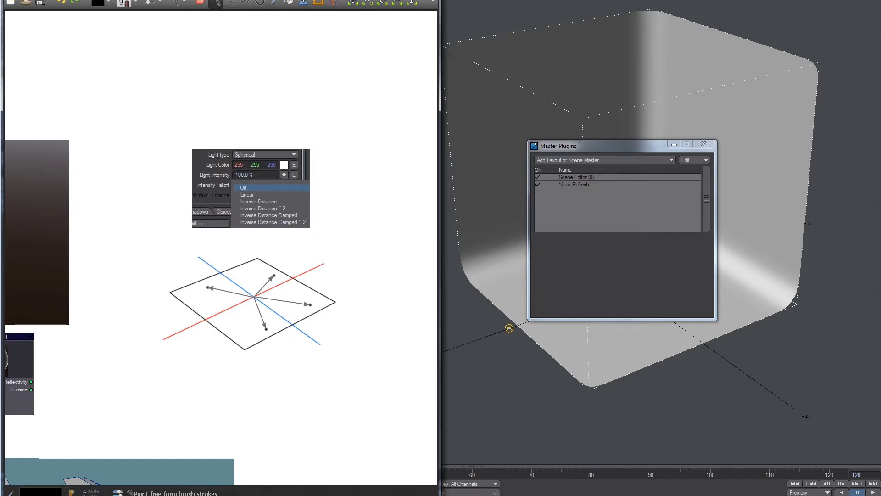
{"action": "left_click_drag", "start_coordinate": [228, 142], "coordinate": [195, 166]}
{"action": "key", "text": "ctrl+z"}
{"action": "left_click_drag", "start_coordinate": [249, 191], "coordinate": [283, 201]}
{"action": "key", "text": "ctrl+z"}
{"action": "key", "text": "ctrl+z"}
{"action": "key", "text": "ctrl+z"}
Label the four arrows of the plane diagram with a handwritten "l" and their end points with "P"
{"action": "left_click_drag", "start_coordinate": [266, 272], "coordinate": [269, 270]}
{"action": "left_click_drag", "start_coordinate": [311, 298], "coordinate": [315, 292]}
{"action": "left_click_drag", "start_coordinate": [272, 328], "coordinate": [271, 321]}
{"action": "mouse_move", "coordinate": [271, 321]}
{"action": "left_mouse_down"}
{"action": "mouse_move", "coordinate": [229, 300]}
{"action": "mouse_move", "coordinate": [263, 285]}
{"action": "mouse_move", "coordinate": [287, 297]}
{"action": "left_mouse_up"}
{"action": "left_click_drag", "start_coordinate": [235, 297], "coordinate": [234, 289]}
{"action": "key", "text": "ctrl+z"}
Switch to LightWave Layout, check the Falloff_Cntrl null beside the grid, and make PointFalloffGrid the current item
{"action": "key", "text": "alt+Tab"}
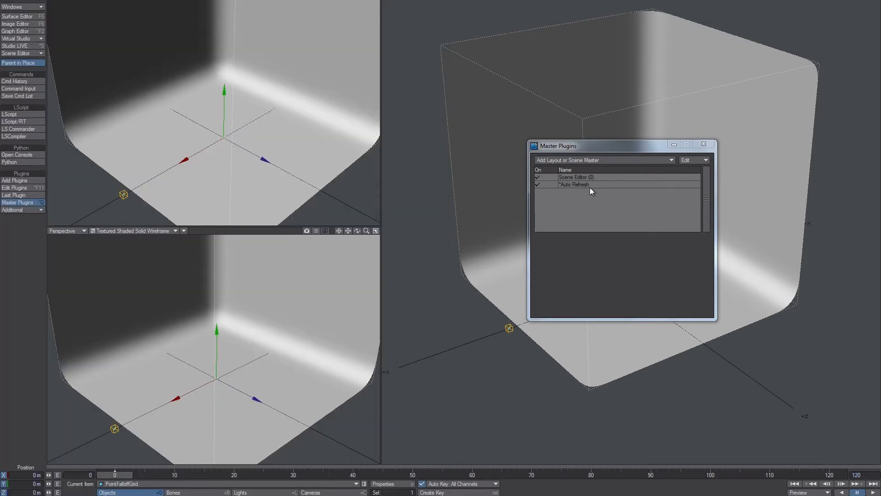
{"action": "left_click", "coordinate": [587, 185]}
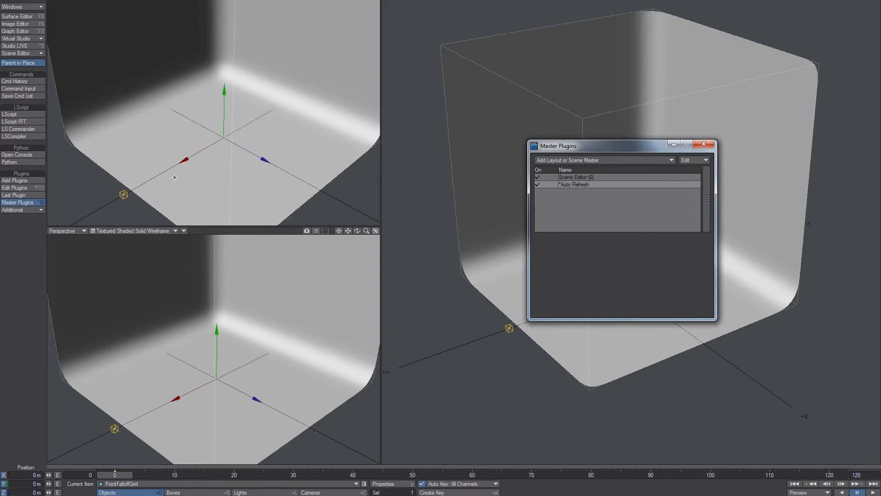
{"action": "mouse_move", "coordinate": [129, 194]}
{"action": "left_mouse_down"}
{"action": "mouse_move", "coordinate": [136, 191]}
{"action": "mouse_move", "coordinate": [129, 194]}
{"action": "left_mouse_up"}
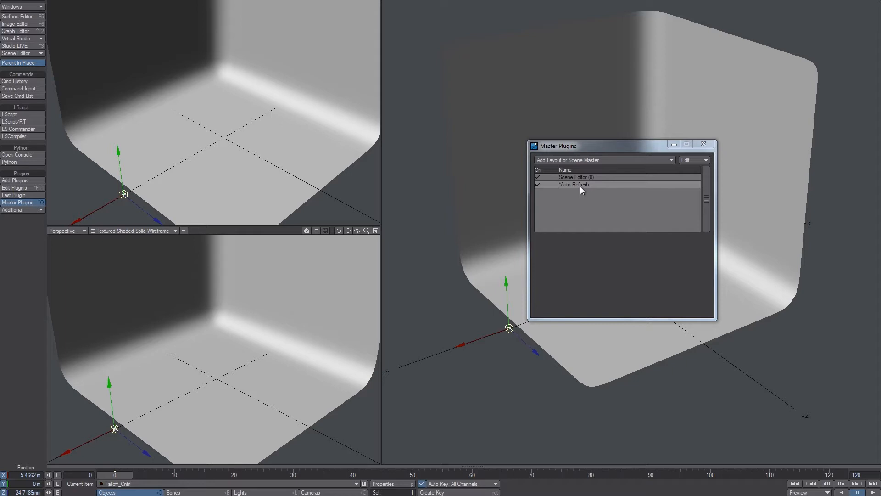
{"action": "left_click_drag", "start_coordinate": [152, 160], "coordinate": [133, 171]}
{"action": "left_click_drag", "start_coordinate": [182, 107], "coordinate": [202, 98]}
{"action": "left_click", "coordinate": [109, 0]}
{"action": "left_click", "coordinate": [91, 28]}
{"action": "left_click", "coordinate": [118, 124]}
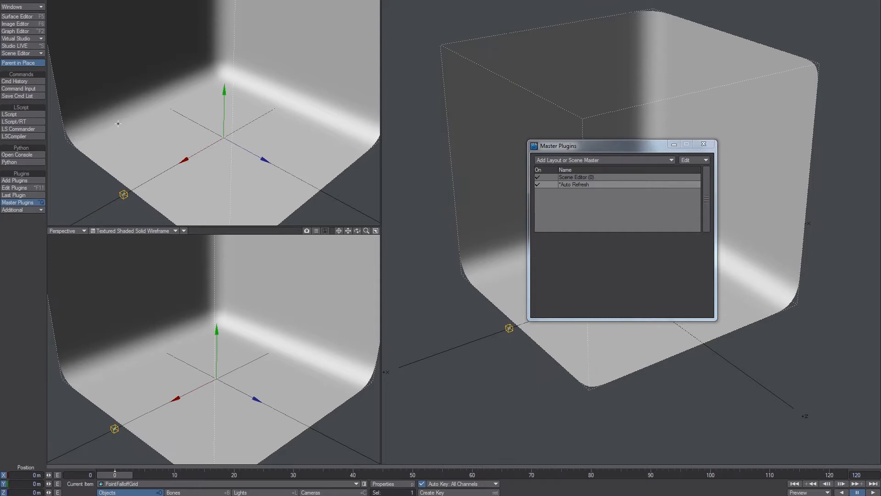
Open the displacement node network of the PointFalloffGrid object
{"action": "key", "text": "p"}
{"action": "left_click", "coordinate": [82, 248]}
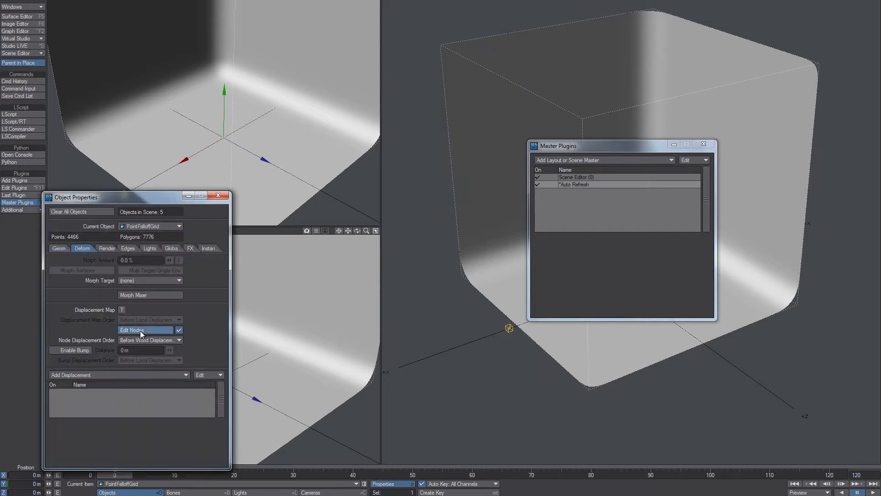
{"action": "left_click", "coordinate": [140, 331]}
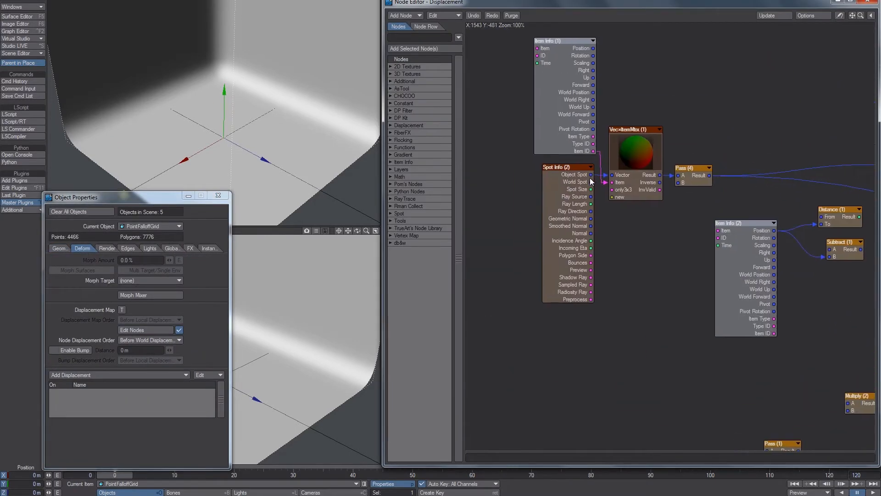
Examine how the Item Info, Spot Info and Vec×ItemMtx nodes feed the Pass nodes in the displacement network
{"action": "double_click", "coordinate": [568, 92]}
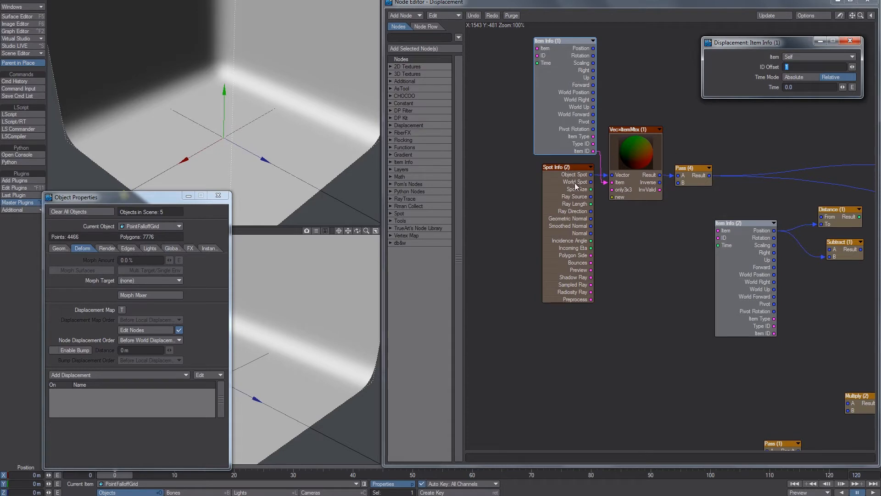
{"action": "mouse_move", "coordinate": [591, 182]}
{"action": "left_mouse_down"}
{"action": "mouse_move", "coordinate": [689, 183]}
{"action": "mouse_move", "coordinate": [593, 184]}
{"action": "left_mouse_up"}
{"action": "left_click", "coordinate": [661, 177]}
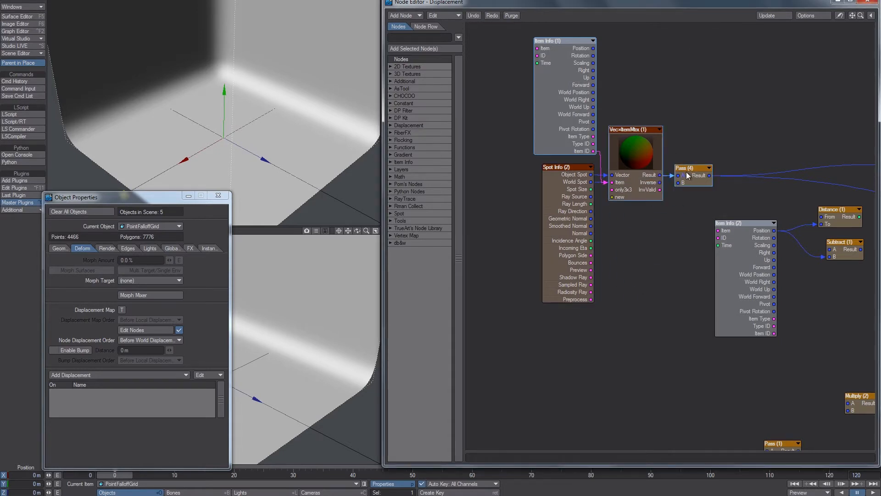
{"action": "left_click_drag", "start_coordinate": [742, 121], "coordinate": [675, 123], "text": "alt"}
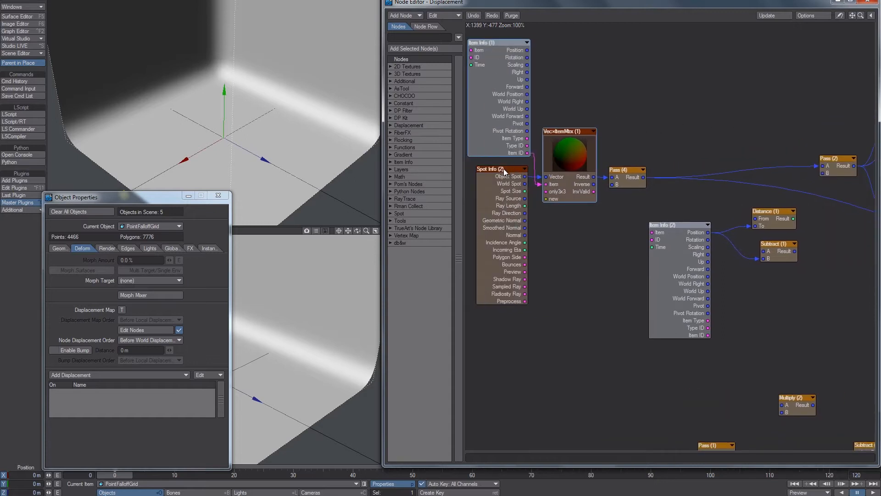
{"action": "left_click", "coordinate": [219, 195]}
{"action": "left_click_drag", "start_coordinate": [619, 102], "coordinate": [493, 96], "text": "alt"}
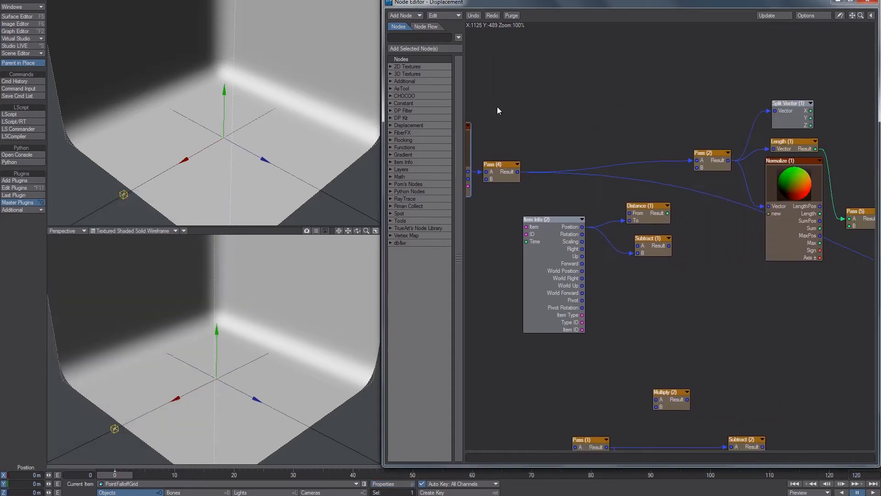
{"action": "left_click_drag", "start_coordinate": [740, 143], "coordinate": [585, 153], "text": "alt"}
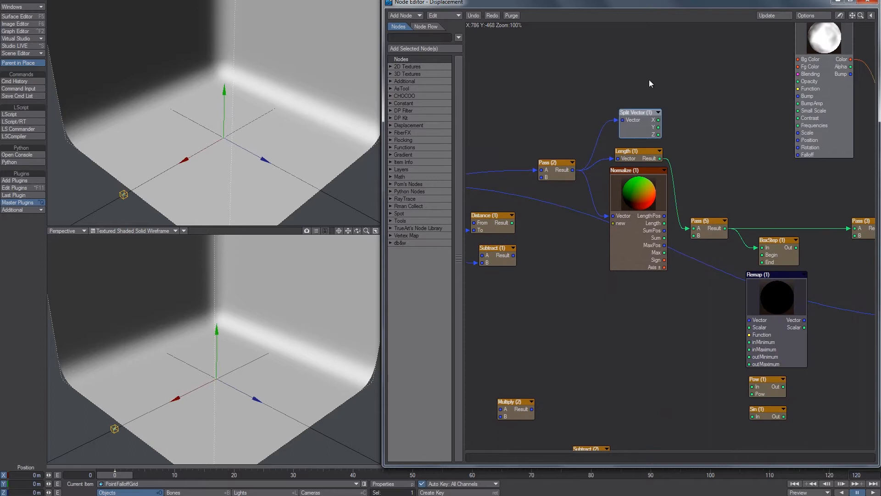
Follow the network from Split Vector, Length and Normalize to the Store Material node and check its name
{"action": "left_click_drag", "start_coordinate": [699, 79], "coordinate": [652, 157]}
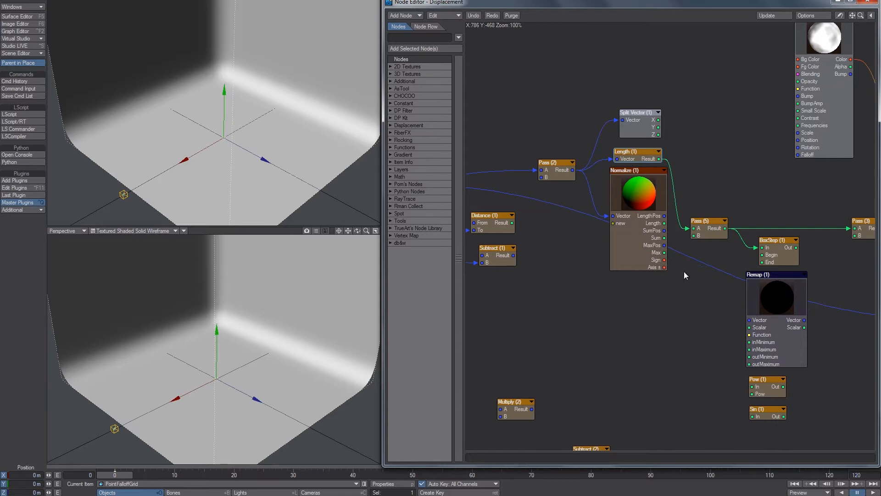
{"action": "left_click", "coordinate": [141, 0]}
{"action": "left_click", "coordinate": [359, 30]}
{"action": "left_click_drag", "start_coordinate": [744, 129], "coordinate": [614, 110], "text": "alt"}
{"action": "left_click_drag", "start_coordinate": [814, 191], "coordinate": [707, 189], "text": "alt"}
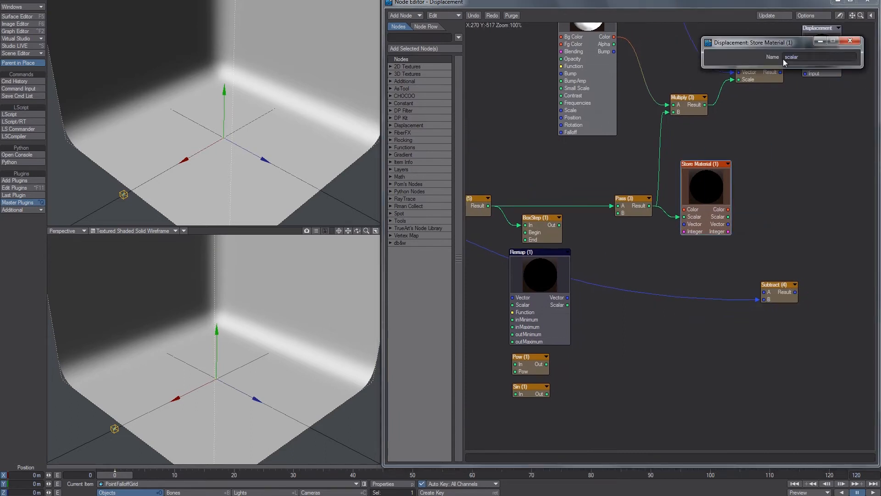
Open the node network of PointFalloffGrid's Default surface and check the Get Material node's slot options
{"action": "key", "text": "F5"}
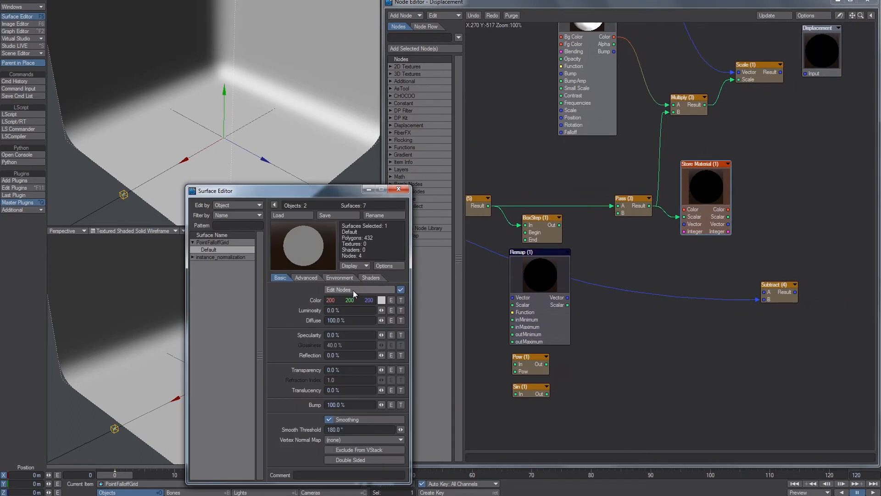
{"action": "left_click", "coordinate": [355, 289]}
{"action": "double_click", "coordinate": [605, 278]}
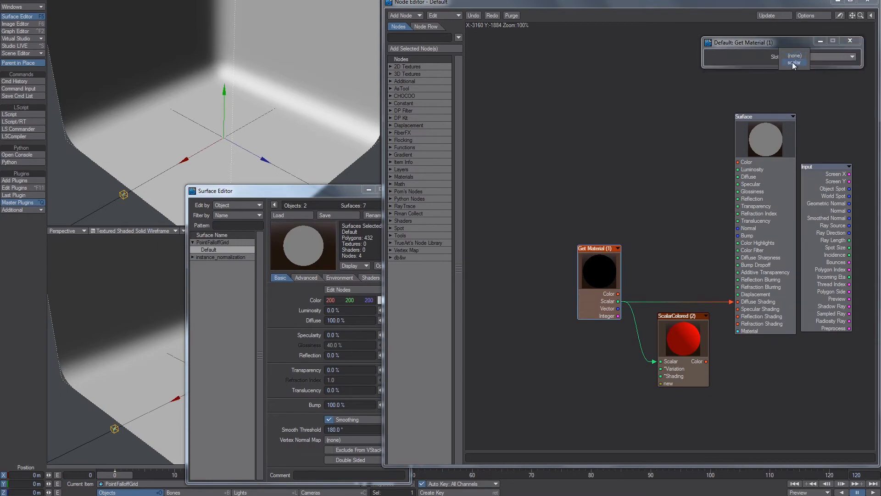
{"action": "left_click", "coordinate": [850, 41]}
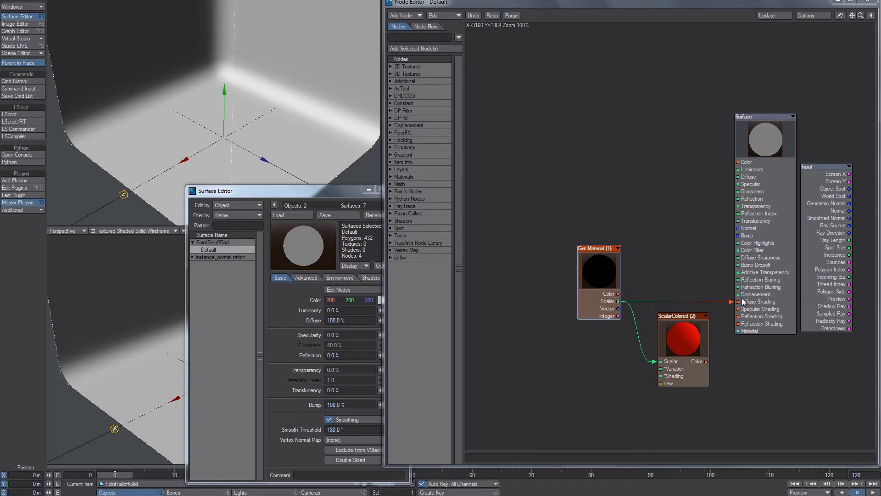
Switch the upper perspective view to a live render preview and close the Surface Editor
{"action": "left_click", "coordinate": [124, 1]}
{"action": "left_click", "coordinate": [121, 39]}
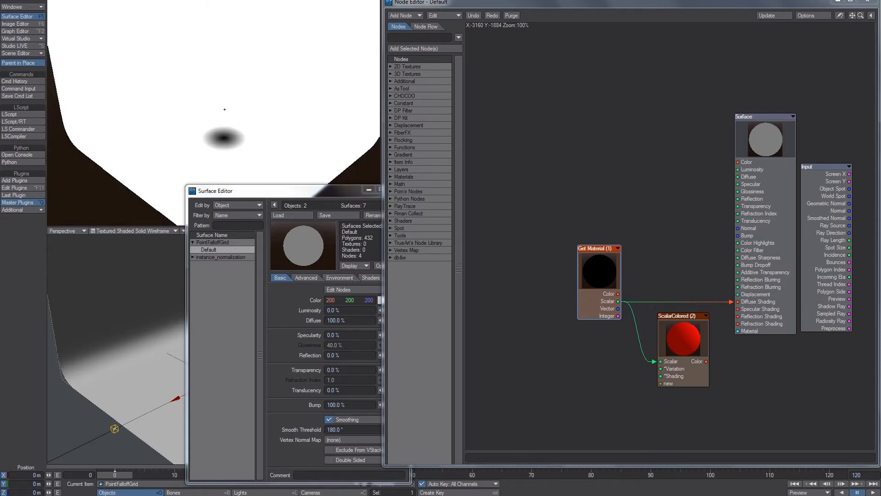
{"action": "left_click", "coordinate": [356, 192]}
{"action": "left_click", "coordinate": [399, 189]}
Reopen PointFalloffGrid's displacement nodes and connect Split Vector's X output to input A of Pass (5)
{"action": "key", "text": "p"}
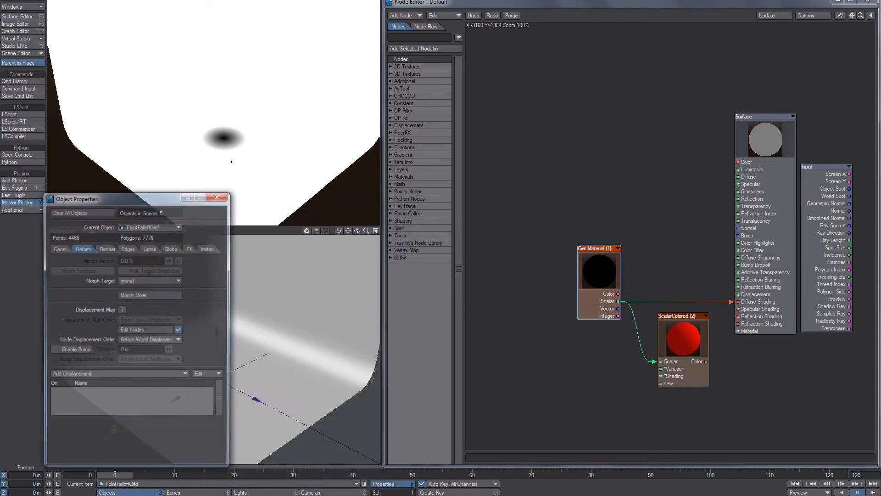
{"action": "left_click", "coordinate": [144, 329]}
{"action": "left_click_drag", "start_coordinate": [698, 188], "coordinate": [748, 209], "text": "alt"}
{"action": "left_click_drag", "start_coordinate": [582, 239], "coordinate": [770, 250], "text": "alt"}
{"action": "left_click_drag", "start_coordinate": [661, 130], "coordinate": [708, 239]}
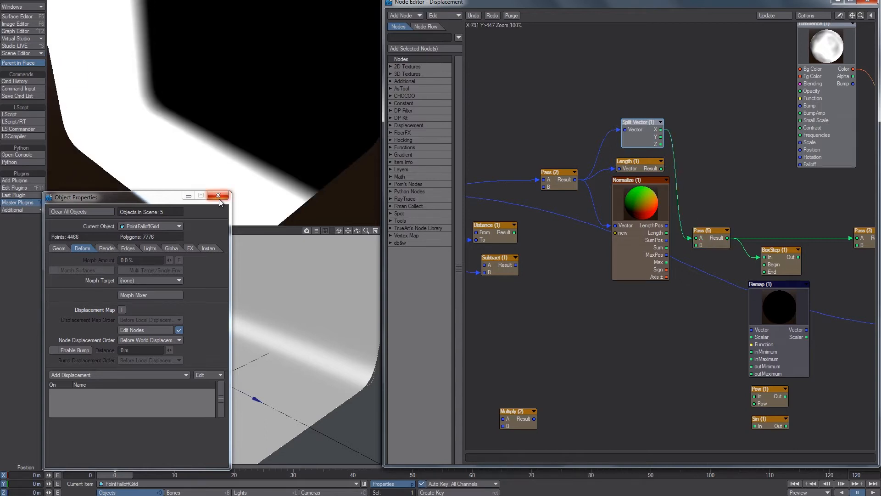
{"action": "left_click_drag", "start_coordinate": [605, 141], "coordinate": [678, 146], "text": "alt"}
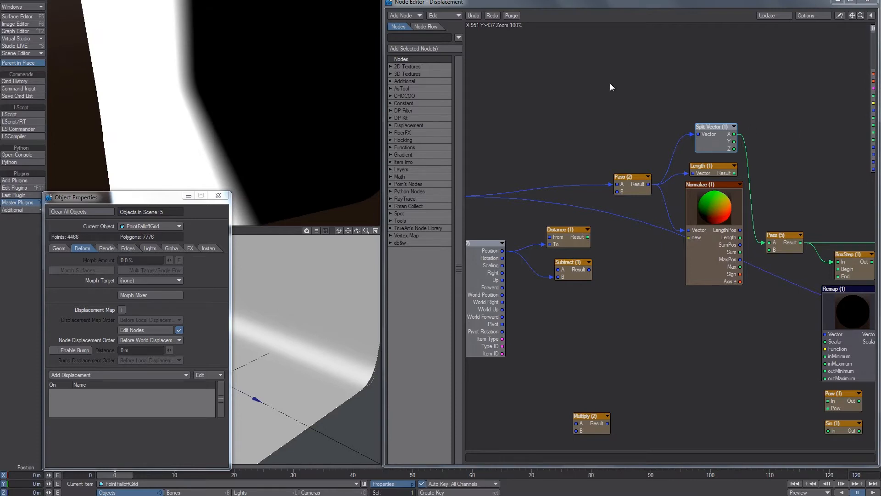
Add a Gradient node to the displacement network and check its input options
{"action": "left_click", "coordinate": [413, 37]}
{"action": "type", "text": "grad"}
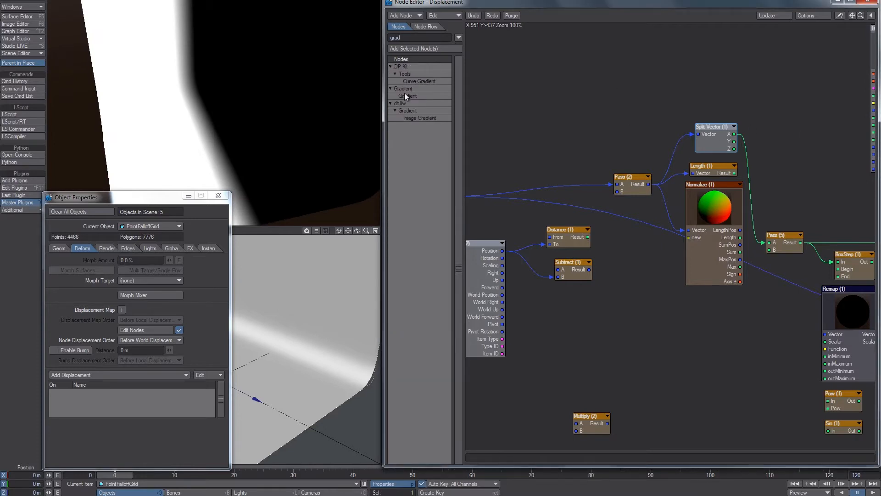
{"action": "left_click_drag", "start_coordinate": [410, 95], "coordinate": [541, 100]}
{"action": "double_click", "coordinate": [541, 101]}
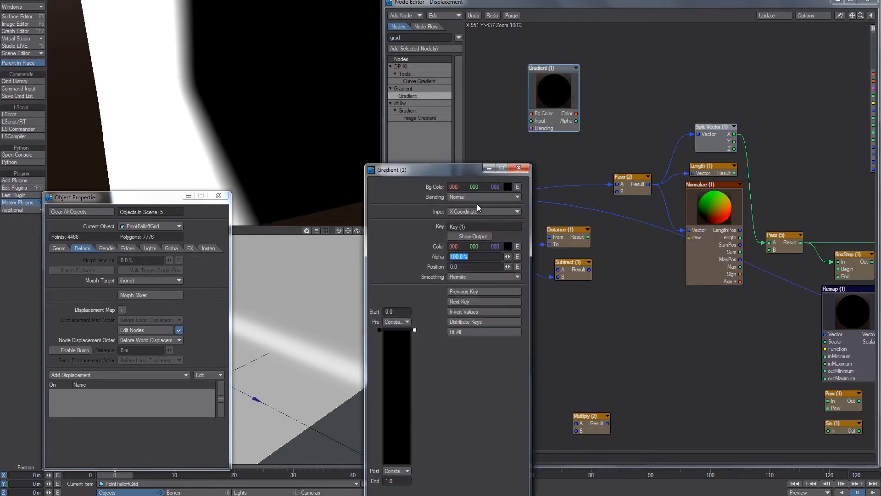
{"action": "left_click", "coordinate": [460, 211]}
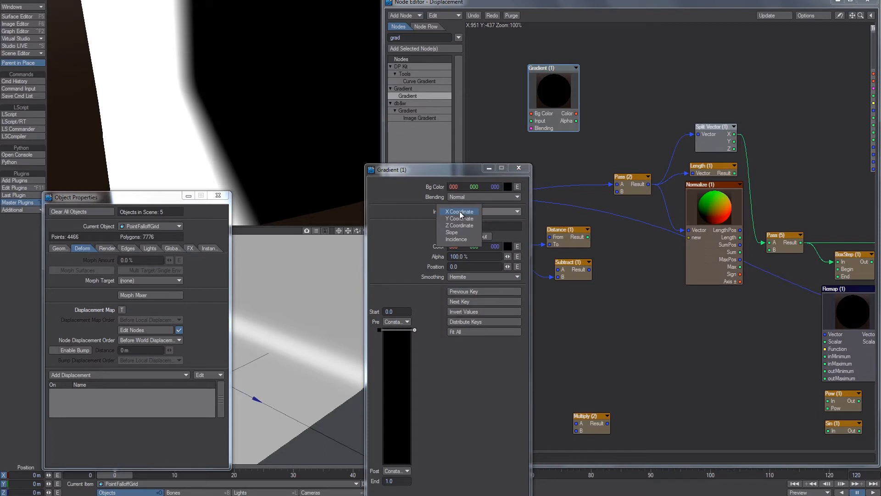
{"action": "left_click", "coordinate": [516, 170]}
Try Split Vector's Z output and Normalize's Length output as input A of Pass (5)
{"action": "left_click_drag", "start_coordinate": [734, 141], "coordinate": [767, 242]}
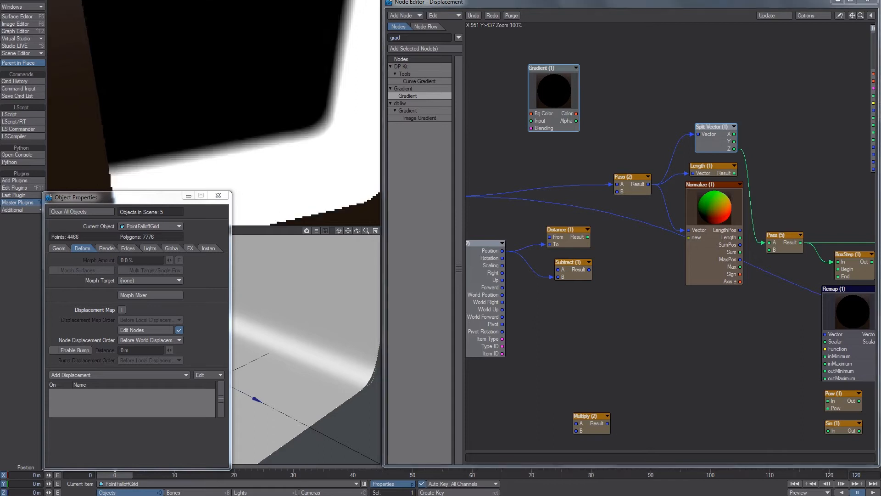
{"action": "left_click", "coordinate": [219, 196]}
{"action": "left_click_drag", "start_coordinate": [740, 237], "coordinate": [770, 243]}
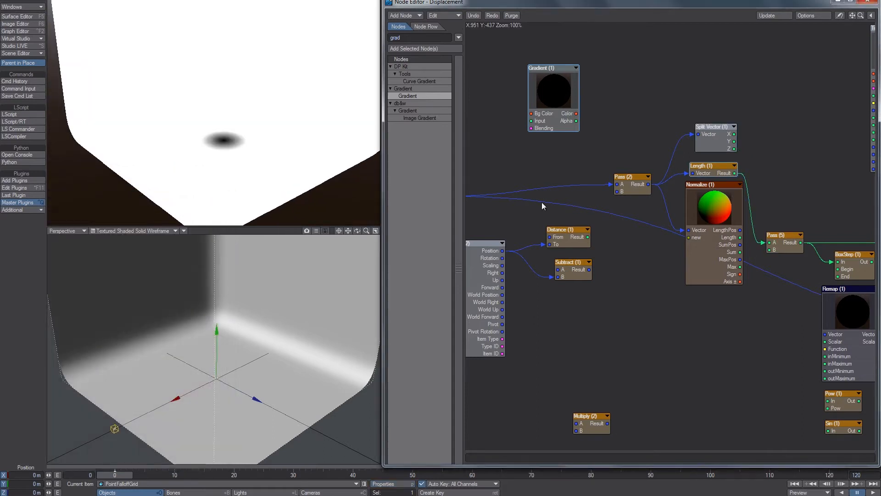
{"action": "scroll", "coordinate": [244, 132], "scroll_direction": "up", "scroll_amount": 3}
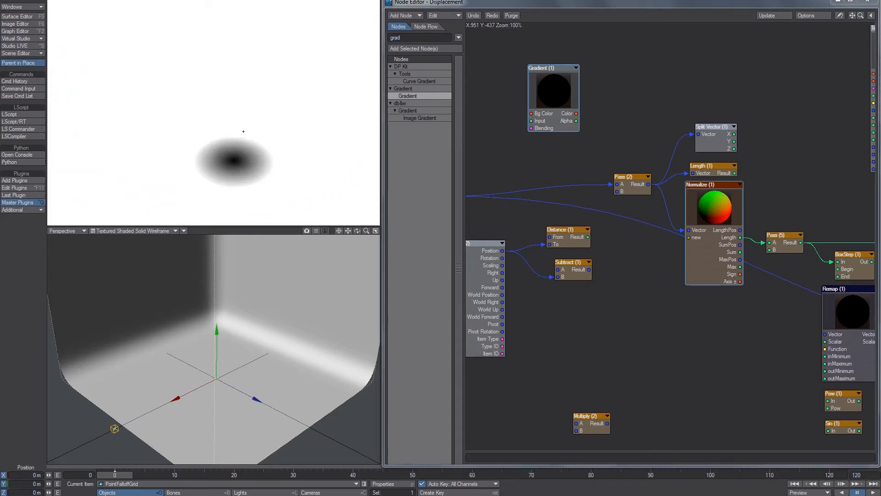
Feed input A of Pass (5) with Normalize's Sum output, then replace it with the Max output
{"action": "left_click_drag", "start_coordinate": [740, 252], "coordinate": [770, 243]}
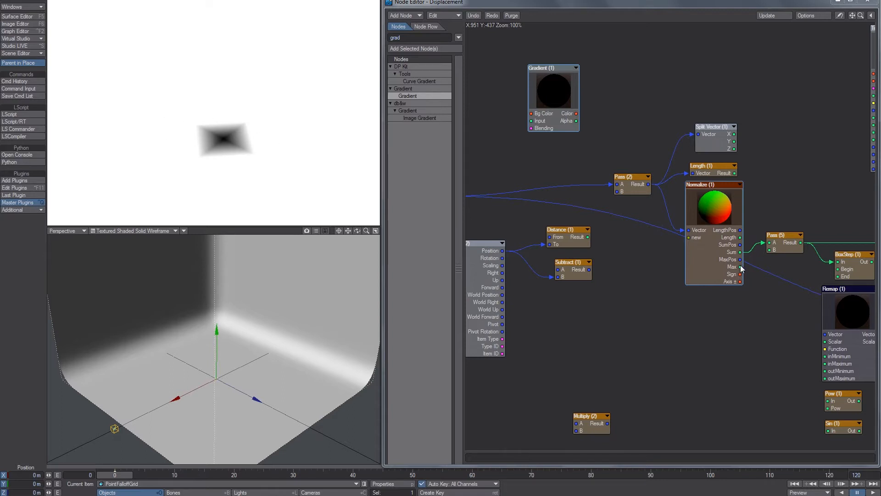
{"action": "left_click_drag", "start_coordinate": [740, 267], "coordinate": [770, 242]}
{"action": "left_click_drag", "start_coordinate": [257, 156], "coordinate": [248, 130], "text": "ctrl+alt"}
{"action": "left_click_drag", "start_coordinate": [364, 174], "coordinate": [234, 117], "text": "alt"}
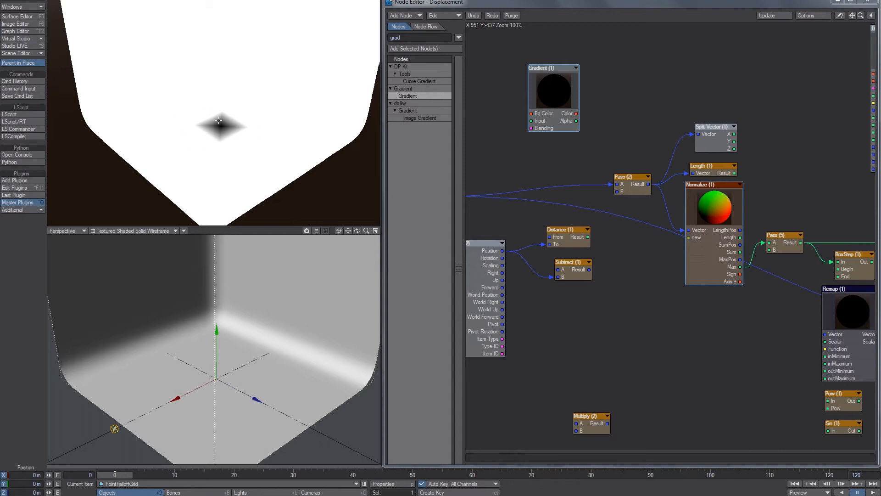
Switch to the sketching application and draw a large circle with a central cross, a small ringed circle at its edge and an outward arrow
{"action": "key", "text": "alt+Tab"}
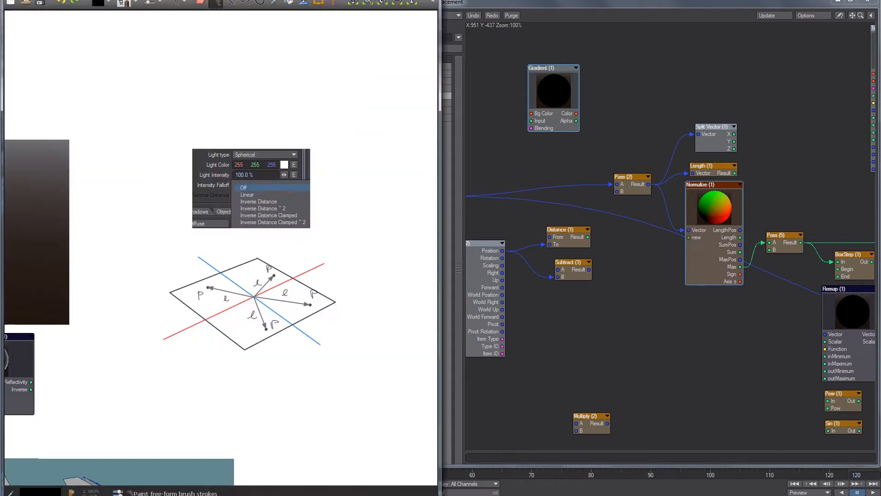
{"action": "middle_click_drag", "start_coordinate": [249, 206], "coordinate": [83, 175]}
{"action": "mouse_move", "coordinate": [317, 220]}
{"action": "left_mouse_down"}
{"action": "mouse_move", "coordinate": [272, 270]}
{"action": "mouse_move", "coordinate": [340, 239]}
{"action": "left_mouse_up"}
{"action": "key", "text": "ctrl+z"}
{"action": "left_click_drag", "start_coordinate": [284, 243], "coordinate": [312, 249]}
{"action": "mouse_move", "coordinate": [308, 238]}
{"action": "left_mouse_down"}
{"action": "mouse_move", "coordinate": [293, 258]}
{"action": "mouse_move", "coordinate": [303, 264]}
{"action": "left_mouse_up"}
{"action": "mouse_move", "coordinate": [299, 180]}
{"action": "left_mouse_down"}
{"action": "mouse_move", "coordinate": [365, 184]}
{"action": "mouse_move", "coordinate": [314, 171]}
{"action": "left_mouse_up"}
{"action": "left_click_drag", "start_coordinate": [308, 257], "coordinate": [307, 264]}
{"action": "mouse_move", "coordinate": [309, 252]}
{"action": "left_mouse_down"}
{"action": "mouse_move", "coordinate": [311, 264]}
{"action": "mouse_move", "coordinate": [310, 251]}
{"action": "left_mouse_up"}
{"action": "left_click_drag", "start_coordinate": [383, 210], "coordinate": [382, 203]}
{"action": "mouse_move", "coordinate": [311, 268]}
{"action": "left_mouse_down", "text": "shift"}
{"action": "mouse_move", "coordinate": [386, 222]}
{"action": "mouse_move", "coordinate": [375, 236]}
{"action": "left_mouse_up", "text": "shift"}
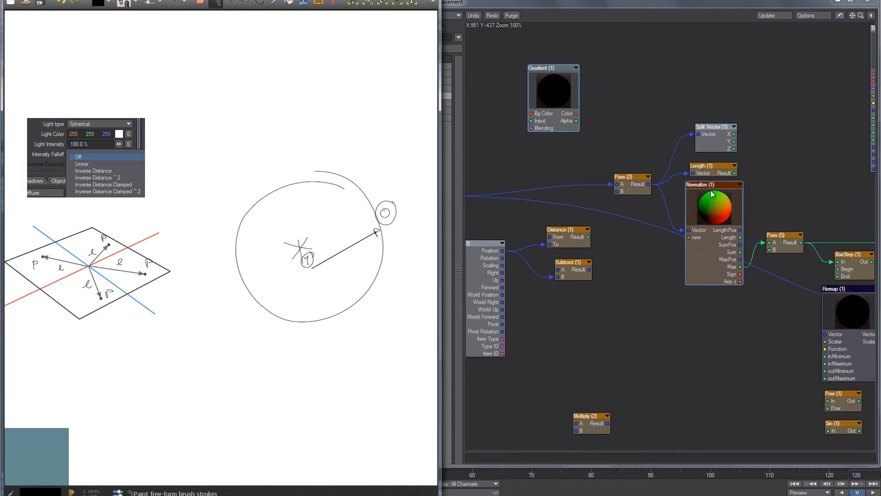
Return to LightWave Layout and connect ScalarColored's Color output to Diffuse Shading in the Default surface's nodes
{"action": "left_click", "coordinate": [677, 327]}
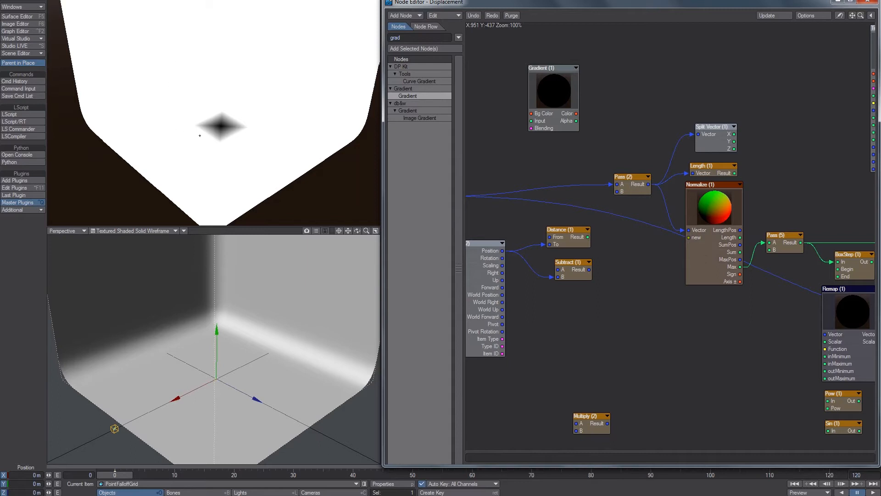
{"action": "key", "text": "F5"}
{"action": "left_click", "coordinate": [338, 289]}
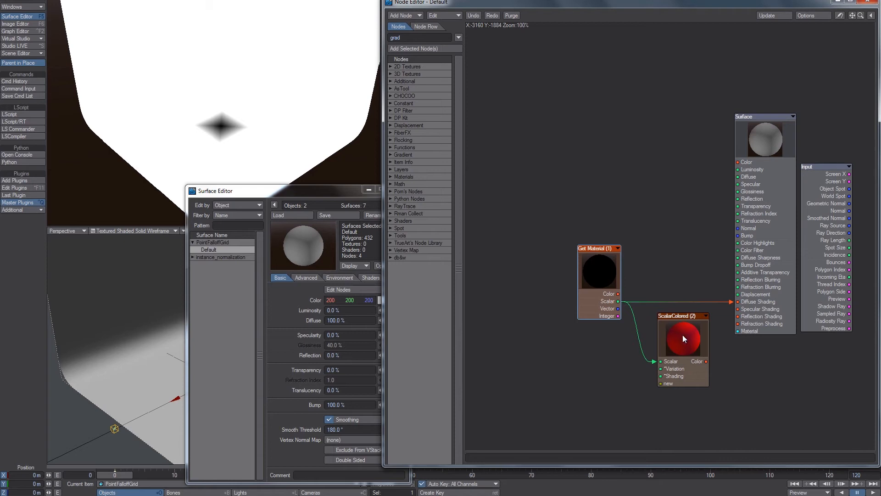
{"action": "left_click_drag", "start_coordinate": [706, 361], "coordinate": [733, 301]}
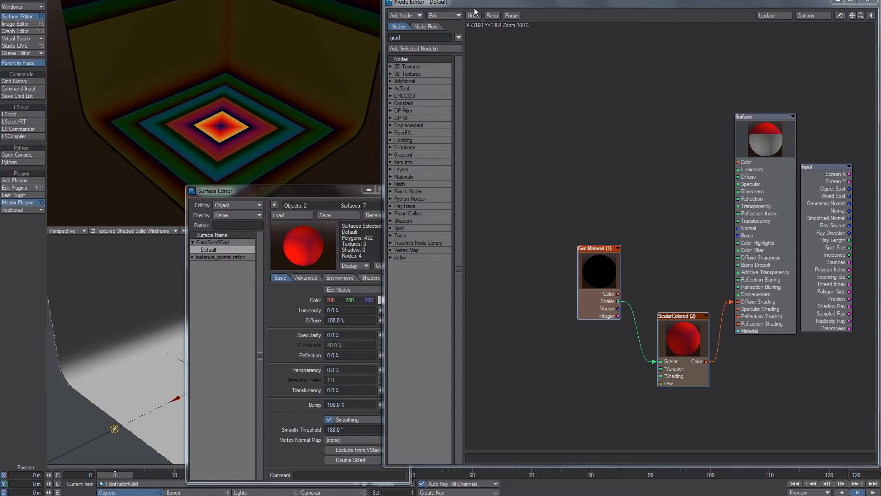
In PointFalloffGrid's displacement nodes, try a scalar Clamp between Pass (5) and Pass (3) and reconnect the two directly
{"action": "key", "text": "p"}
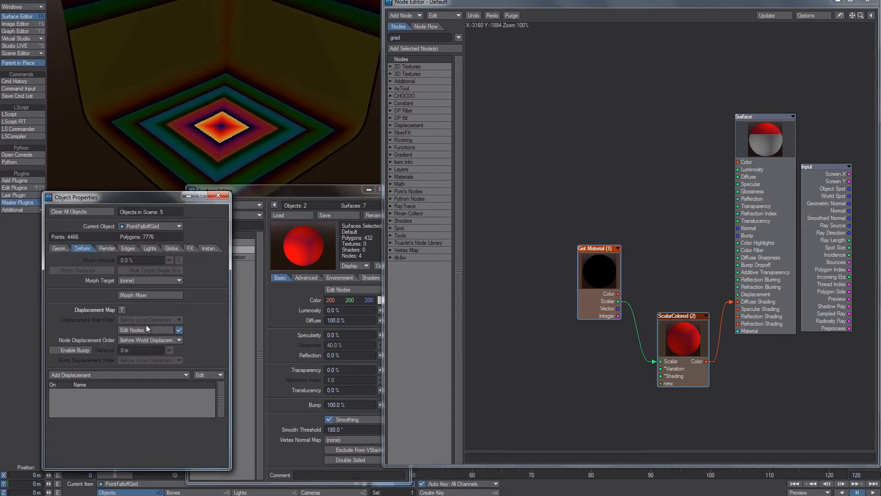
{"action": "left_click", "coordinate": [146, 330]}
{"action": "left_click", "coordinate": [415, 39]}
{"action": "type", "text": "cla"}
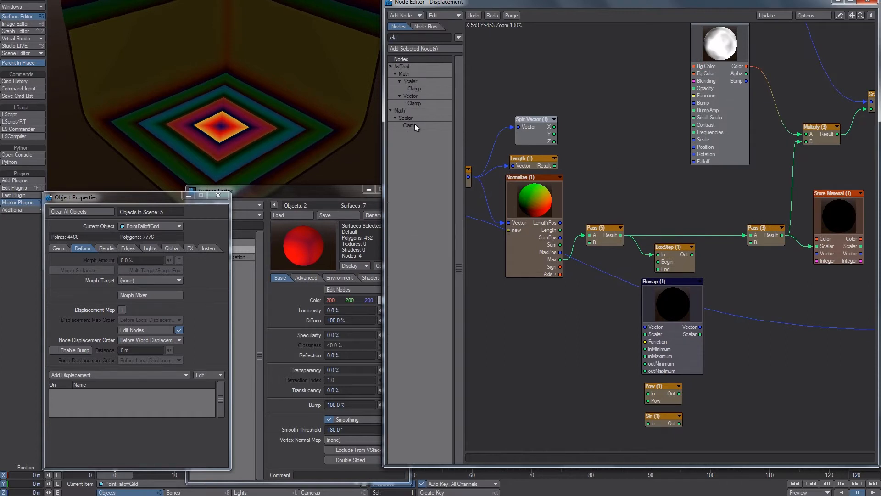
{"action": "double_click", "coordinate": [415, 124]}
{"action": "left_click_drag", "start_coordinate": [661, 233], "coordinate": [672, 208]}
{"action": "left_click_drag", "start_coordinate": [620, 235], "coordinate": [760, 235]}
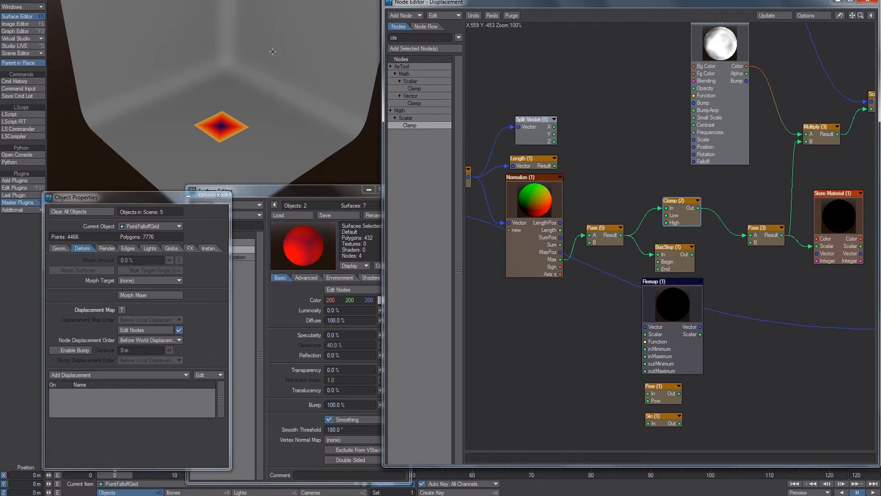
{"action": "left_click_drag", "start_coordinate": [621, 235], "coordinate": [761, 238]}
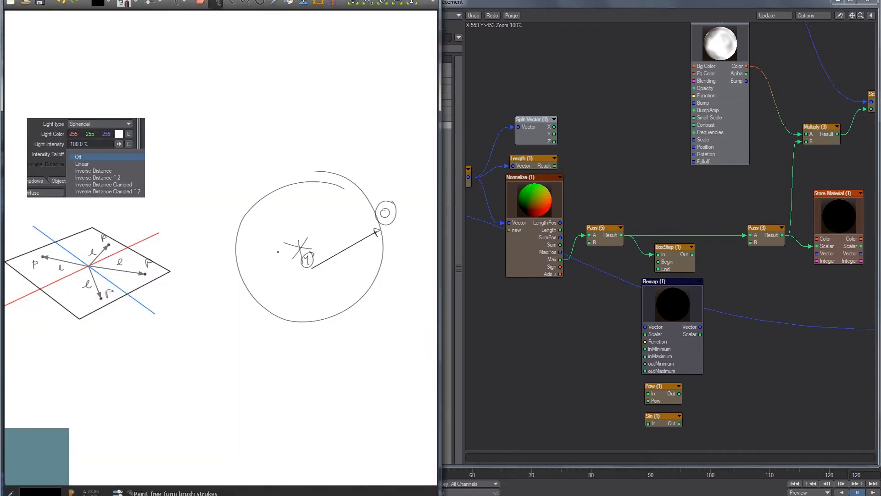
Switch to the sketching application and add a column of short strokes running upward from near the large circle's centre
{"action": "left_click_drag", "start_coordinate": [300, 225], "coordinate": [296, 224]}
{"action": "left_click_drag", "start_coordinate": [284, 172], "coordinate": [288, 175]}
{"action": "left_click_drag", "start_coordinate": [287, 117], "coordinate": [290, 124]}
{"action": "mouse_move", "coordinate": [278, 65]}
{"action": "left_mouse_down"}
{"action": "mouse_move", "coordinate": [287, 71]}
{"action": "mouse_move", "coordinate": [278, 78]}
{"action": "left_mouse_up"}
{"action": "left_click_drag", "start_coordinate": [281, 34], "coordinate": [285, 44]}
Return to LightWave and connect BoxStep (1)'s output to input A of Pass (3), placing the node in line between the Pass nodes
{"action": "left_click", "coordinate": [675, 191]}
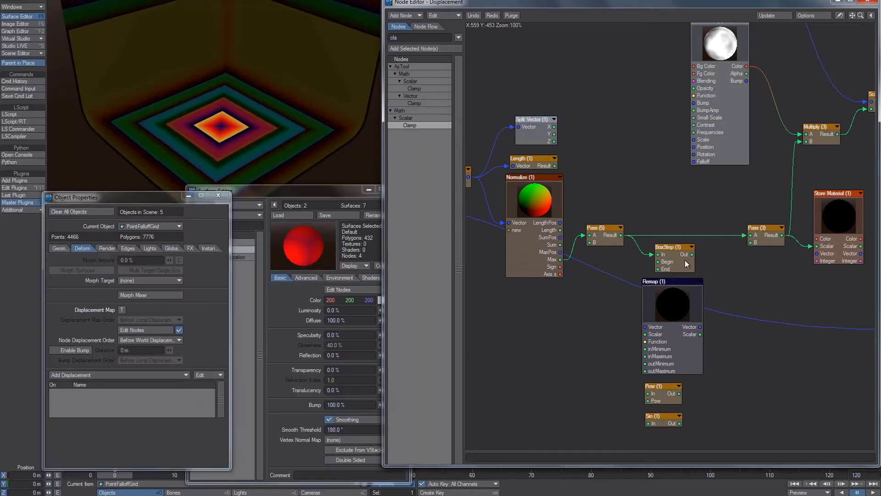
{"action": "left_click_drag", "start_coordinate": [692, 254], "coordinate": [752, 236]}
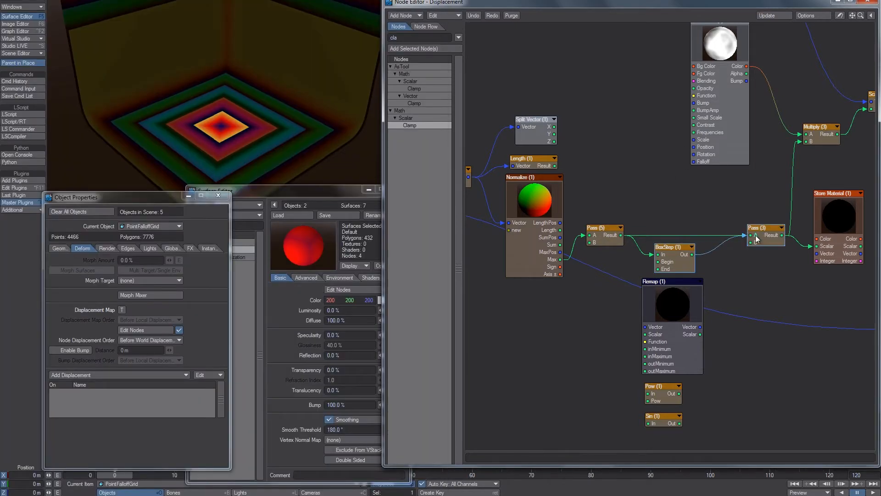
{"action": "left_click_drag", "start_coordinate": [676, 267], "coordinate": [675, 254]}
Invert BoxStep (1)'s falloff by setting Begin to 1.0 and End to 0.0
{"action": "double_click", "coordinate": [675, 253]}
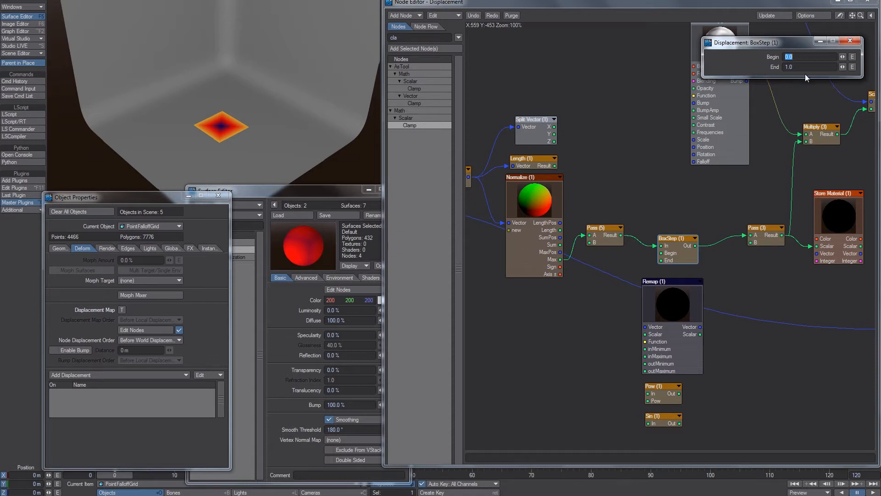
{"action": "key", "text": "Tab"}
{"action": "type", "text": "0"}
{"action": "key", "text": "Return"}
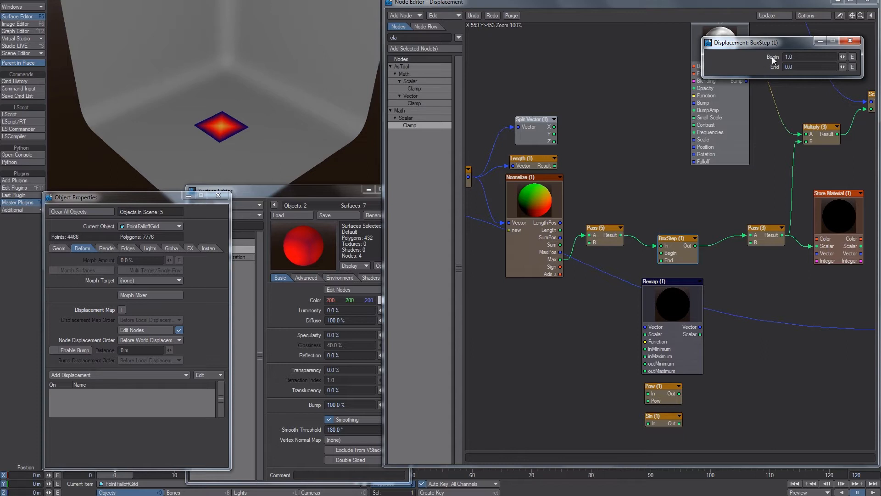
{"action": "left_click_drag", "start_coordinate": [797, 57], "coordinate": [757, 59]}
{"action": "left_click", "coordinate": [726, 186]}
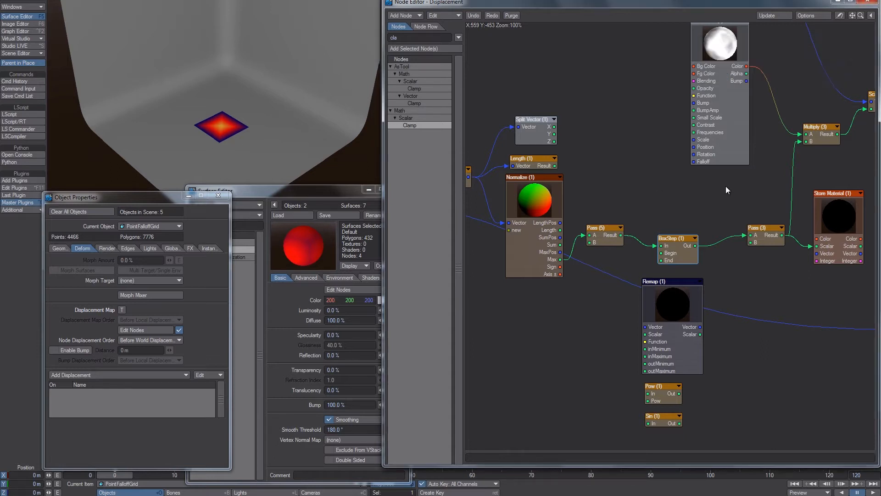
Connect Scale (1)'s Result to the Displacement node's Input and inspect the displaced surface in the preview from a lower angle
{"action": "left_click_drag", "start_coordinate": [726, 186], "coordinate": [659, 187]}
{"action": "left_click_drag", "start_coordinate": [771, 108], "coordinate": [619, 160]}
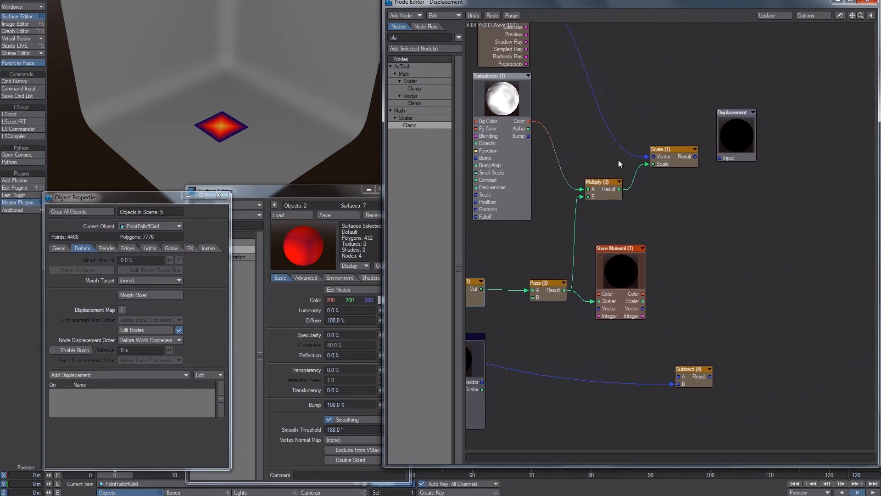
{"action": "left_click_drag", "start_coordinate": [603, 55], "coordinate": [666, 130]}
{"action": "left_click_drag", "start_coordinate": [581, 82], "coordinate": [606, 113]}
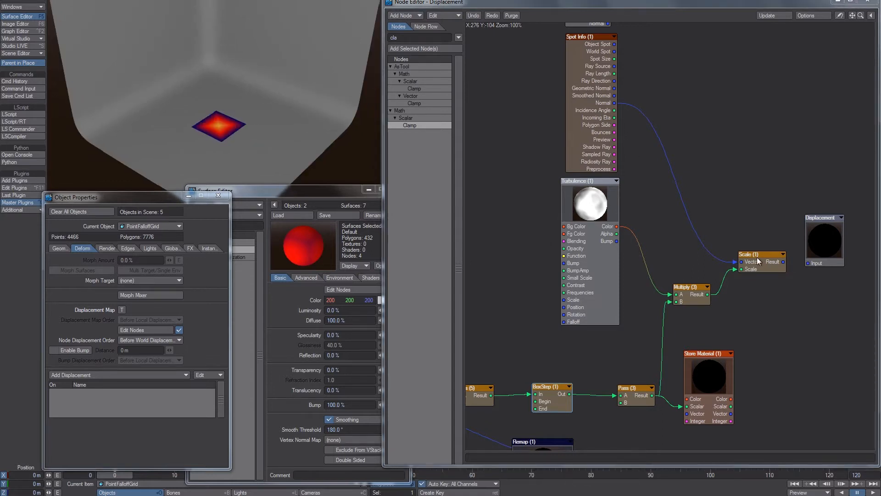
{"action": "left_click_drag", "start_coordinate": [575, 387], "coordinate": [707, 344]}
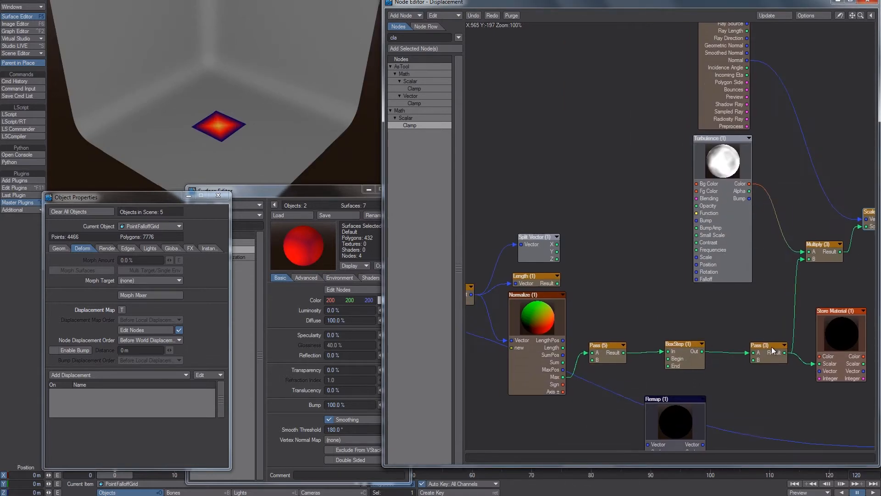
{"action": "left_click_drag", "start_coordinate": [772, 346], "coordinate": [686, 340], "text": "alt"}
{"action": "left_click_drag", "start_coordinate": [822, 214], "coordinate": [855, 215]}
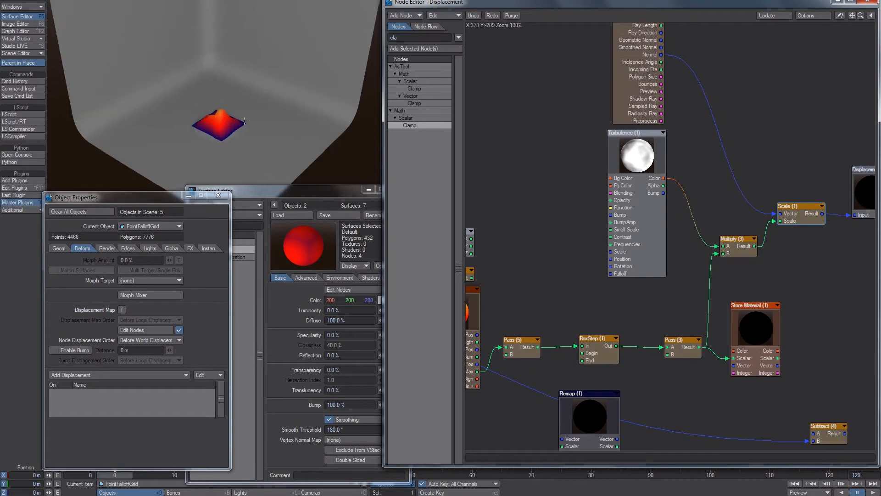
{"action": "left_click_drag", "start_coordinate": [224, 151], "coordinate": [228, 83], "text": "alt"}
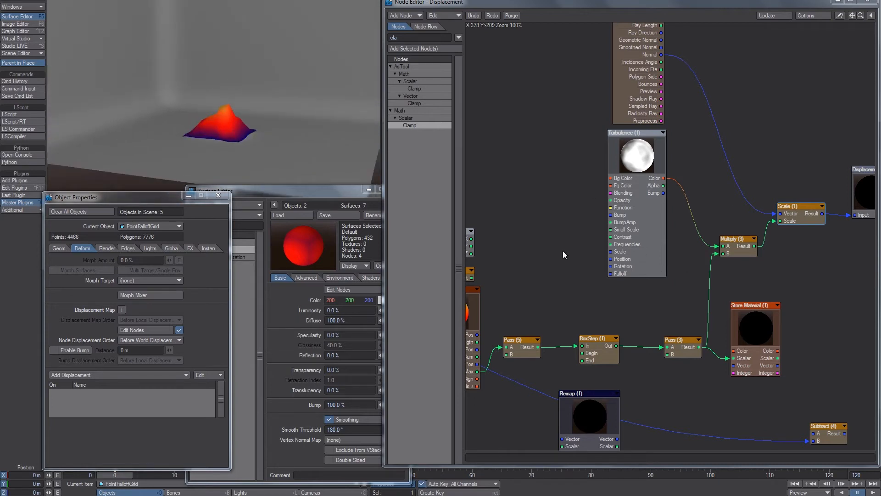
Feed input A of Pass (5) with Normalize's Length output
{"action": "left_click_drag", "start_coordinate": [578, 312], "coordinate": [637, 246], "text": "alt"}
{"action": "double_click", "coordinate": [661, 286]}
{"action": "left_click_drag", "start_coordinate": [771, 44], "coordinate": [558, 98]}
{"action": "left_click_drag", "start_coordinate": [543, 280], "coordinate": [617, 262], "text": "alt"}
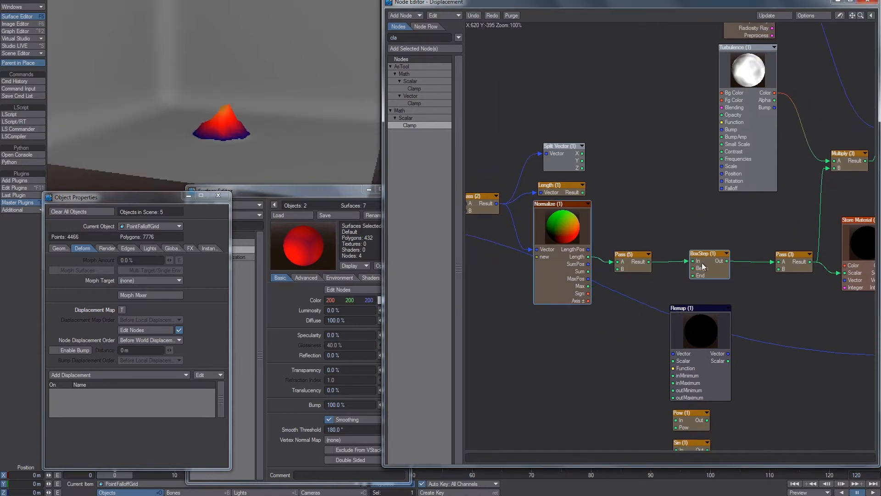
Set BoxStep (1)'s Begin value to 5.0
{"action": "left_click_drag", "start_coordinate": [591, 94], "coordinate": [616, 78]}
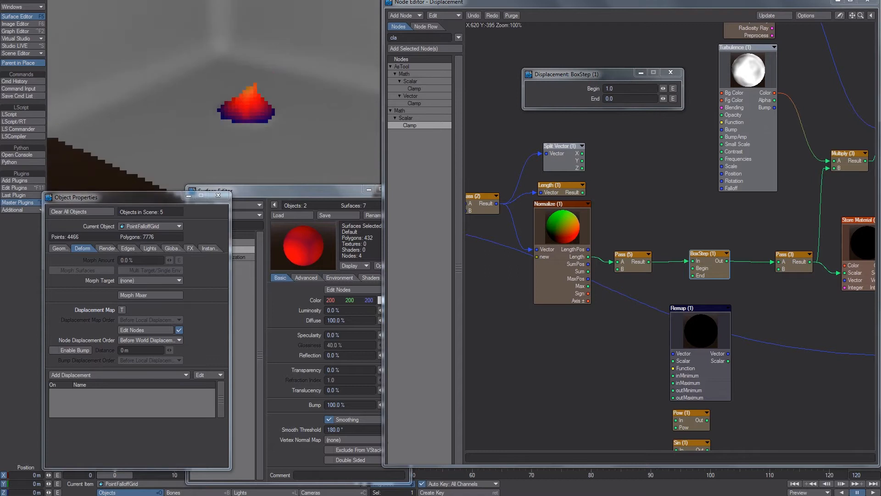
{"action": "left_click", "coordinate": [564, 89]}
{"action": "type", "text": "5"}
{"action": "key", "text": "Return"}
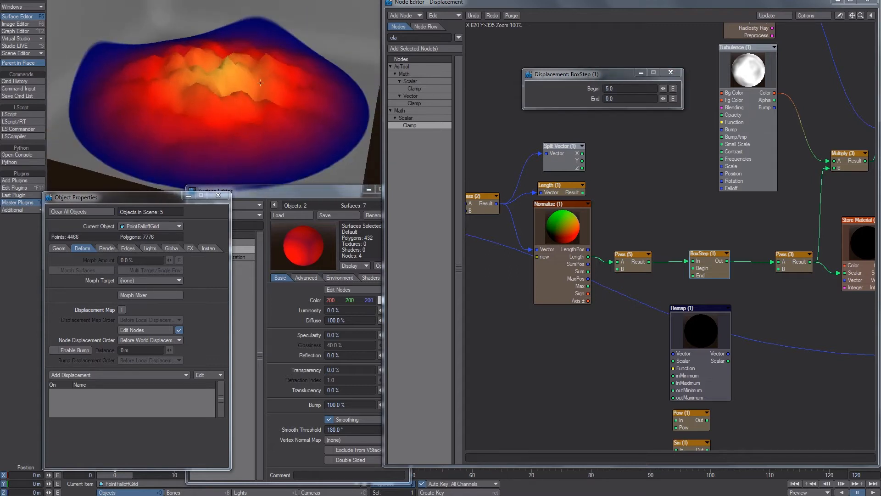
Set BoxStep (1)'s End value to 4.0 and inspect the displaced rim in the preview from several angles
{"action": "left_click", "coordinate": [556, 90]}
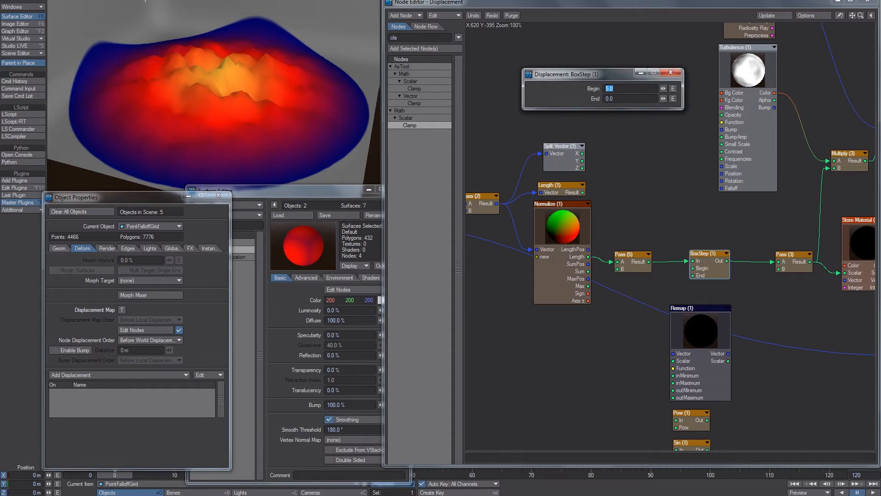
{"action": "key", "text": "Tab"}
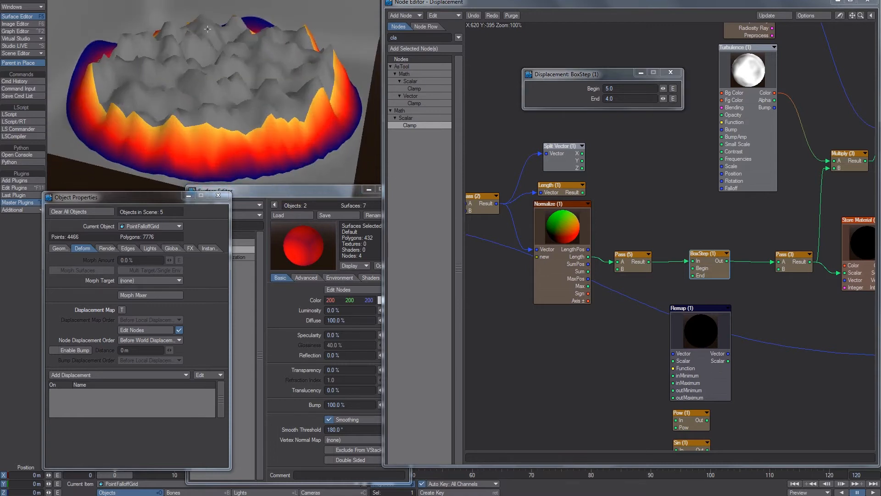
{"action": "left_click_drag", "start_coordinate": [239, 81], "coordinate": [217, 80], "text": "alt"}
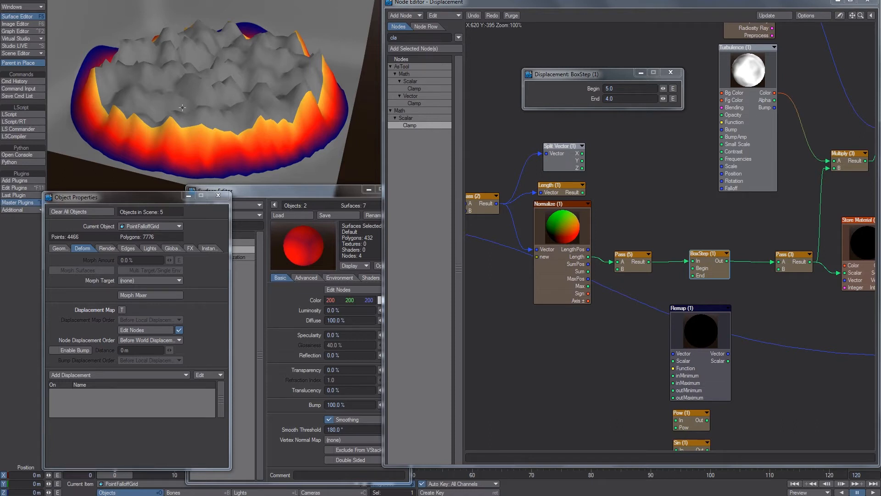
{"action": "left_click_drag", "start_coordinate": [278, 54], "coordinate": [283, 87], "text": "alt"}
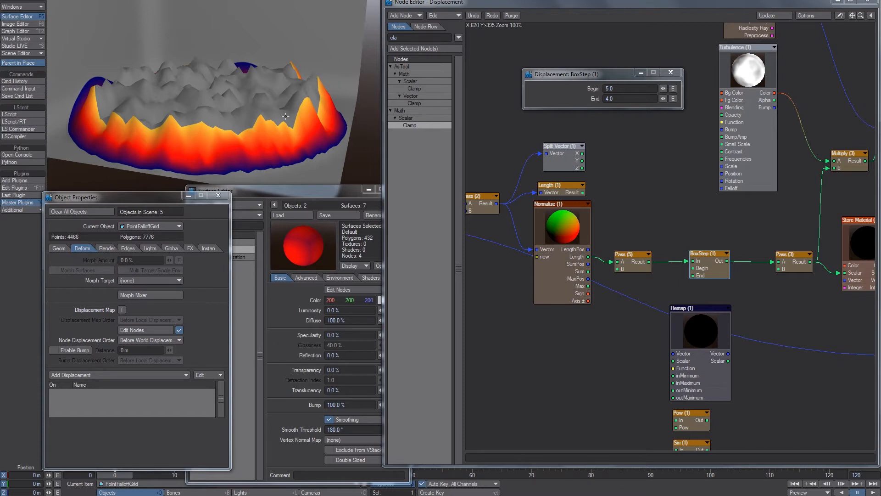
{"action": "left_click_drag", "start_coordinate": [225, 135], "coordinate": [206, 93], "text": "alt"}
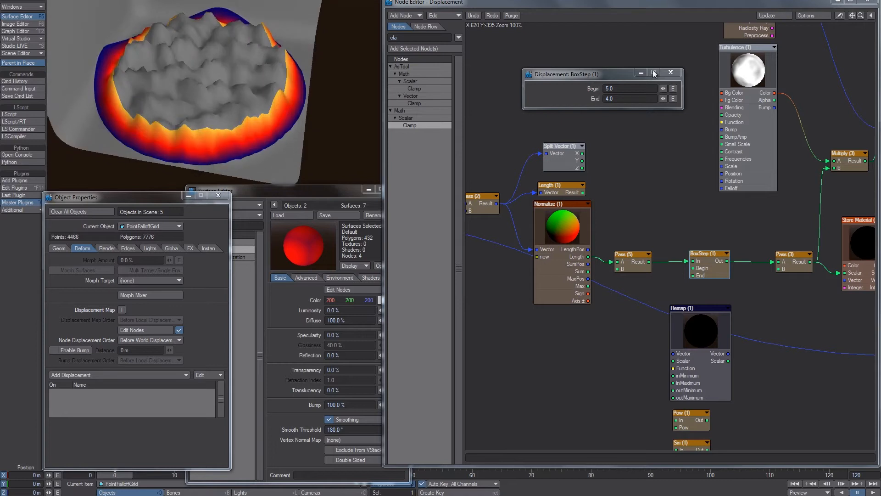
Set BoxStep (1)'s End value back to 0.0 and close its settings
{"action": "left_click", "coordinate": [530, 93]}
{"action": "type", "text": "0"}
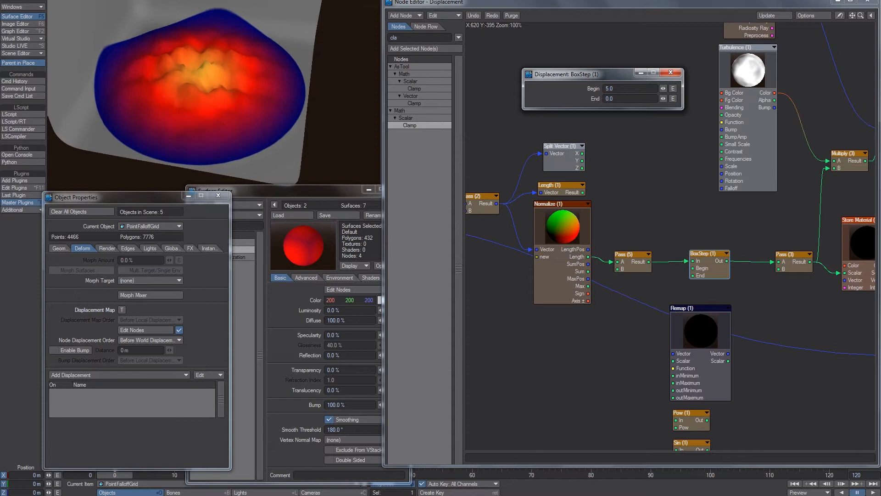
{"action": "key", "text": "Return"}
{"action": "left_click", "coordinate": [528, 99]}
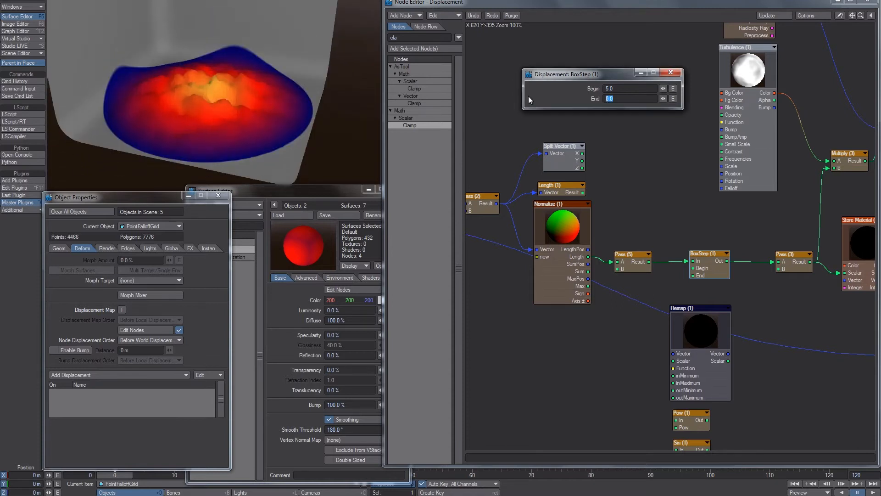
{"action": "left_click", "coordinate": [670, 72]}
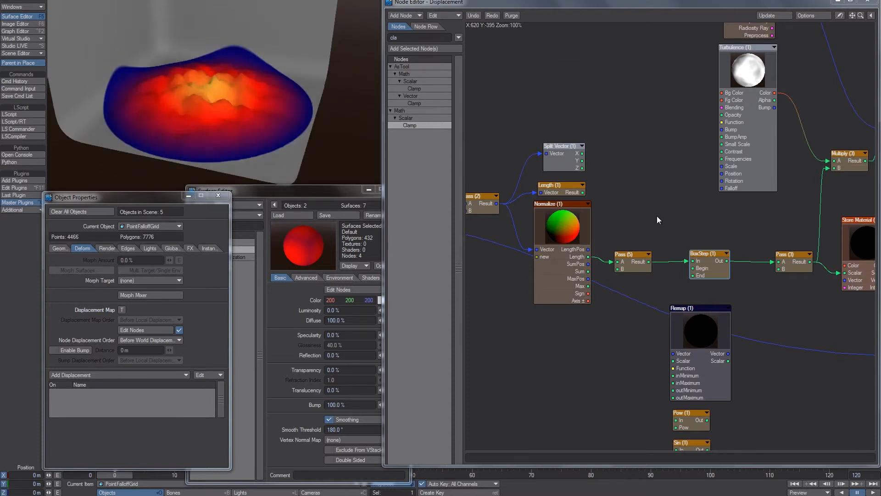
Select the Remap (1), Pow (1) and Sin (1) nodes together and shift them slightly beneath BoxStep (1)
{"action": "left_click_drag", "start_coordinate": [715, 268], "coordinate": [676, 216], "text": "alt"}
{"action": "left_click_drag", "start_coordinate": [736, 436], "coordinate": [643, 303]}
{"action": "left_click_drag", "start_coordinate": [650, 317], "coordinate": [674, 326]}
{"action": "left_click", "coordinate": [663, 259]}
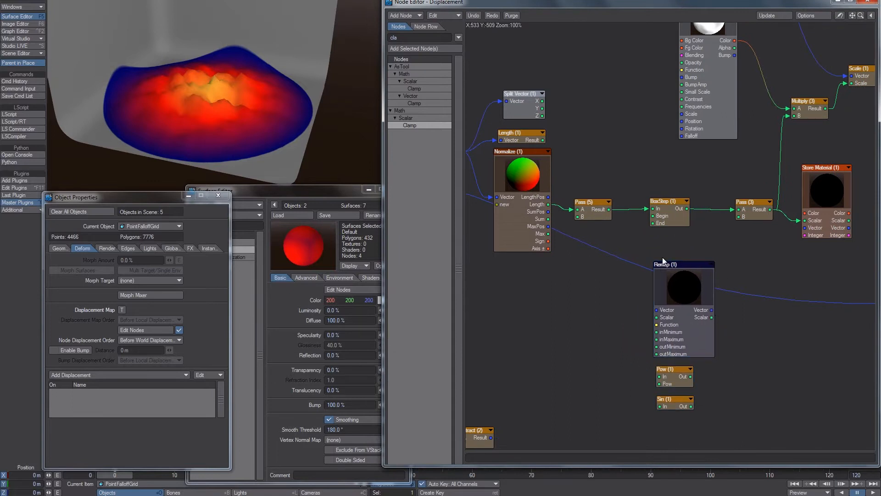
Check BoxStep (1)'s settings and match them in Remap (1) with Input Minimum 5.0 and Input Maximum 0.0
{"action": "left_click", "coordinate": [661, 218]}
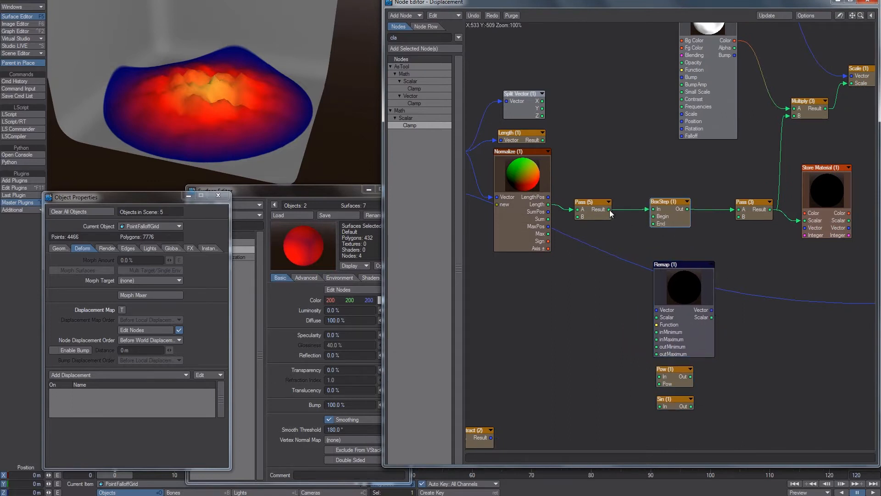
{"action": "double_click", "coordinate": [655, 220]}
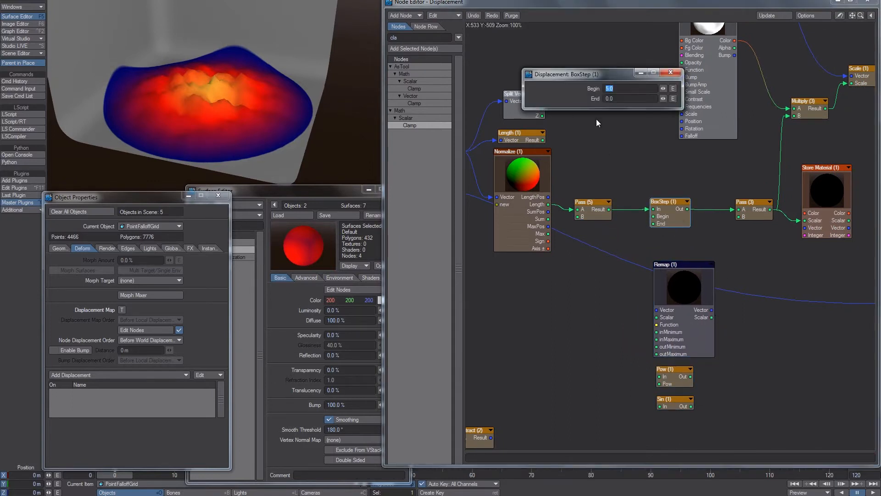
{"action": "double_click", "coordinate": [686, 291]}
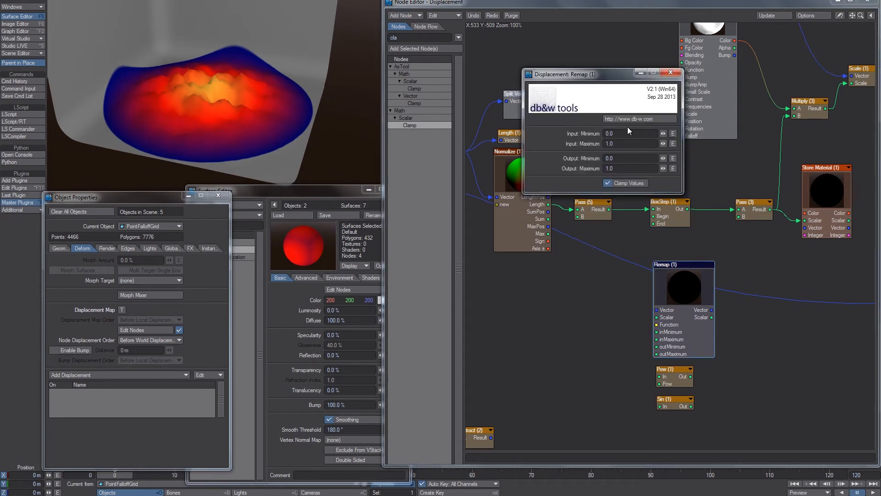
{"action": "left_click", "coordinate": [610, 133]}
{"action": "type", "text": "5"}
{"action": "key", "text": "Tab"}
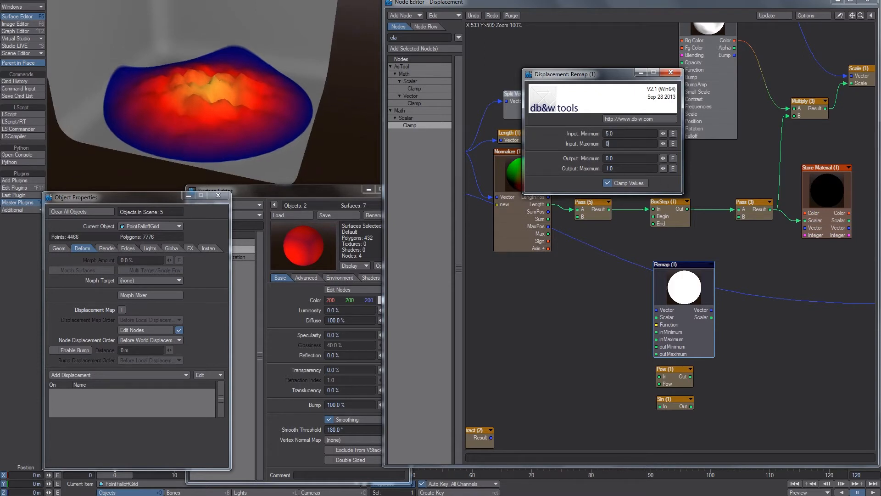
Route Pass (5)'s Result through Remap (1)'s Scalar input and output into input A of Pass (3), and inspect the preview
{"action": "left_click_drag", "start_coordinate": [610, 209], "coordinate": [740, 209]}
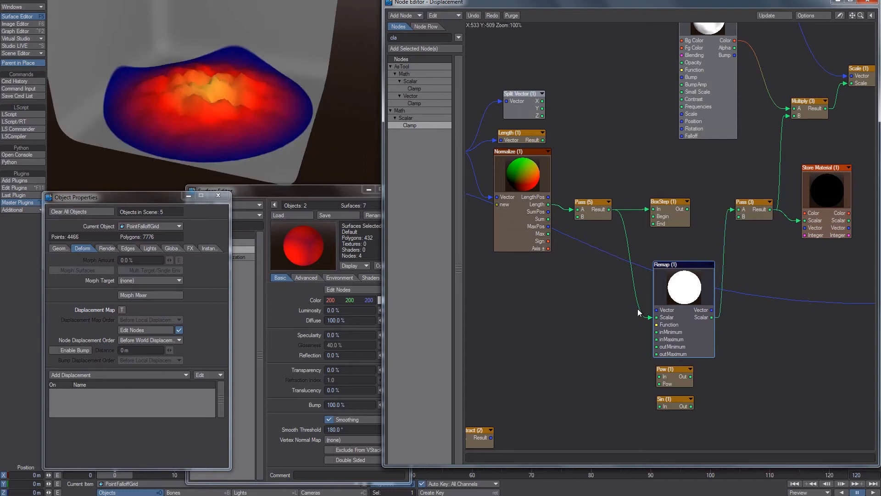
{"action": "double_click", "coordinate": [698, 313]}
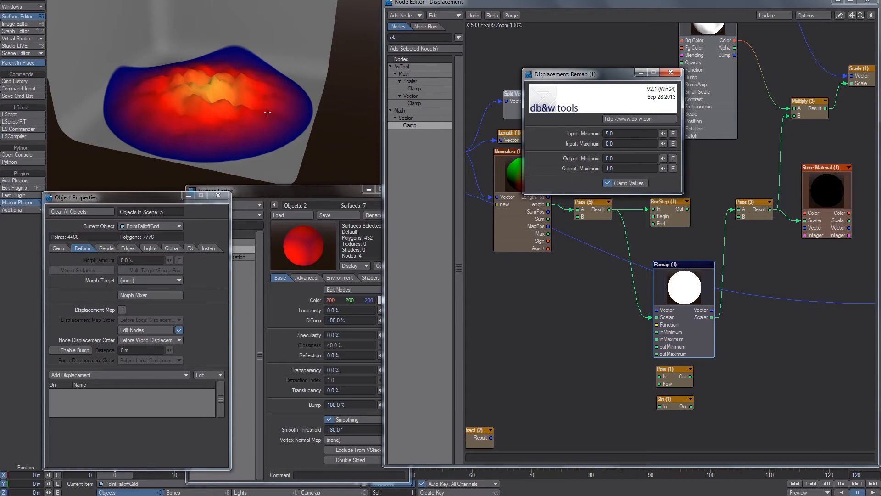
{"action": "left_click_drag", "start_coordinate": [152, 137], "coordinate": [181, 121], "text": "alt"}
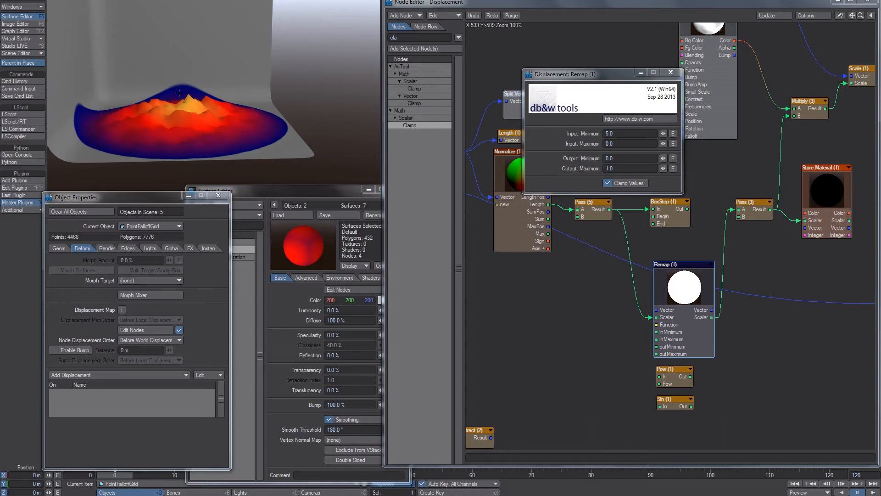
Raise Remap (1)'s Output Maximum to 2.0 and then 3.0, viewing the displaced peaks in the preview
{"action": "left_click", "coordinate": [620, 169]}
{"action": "type", "text": "2"}
{"action": "key", "text": "Return"}
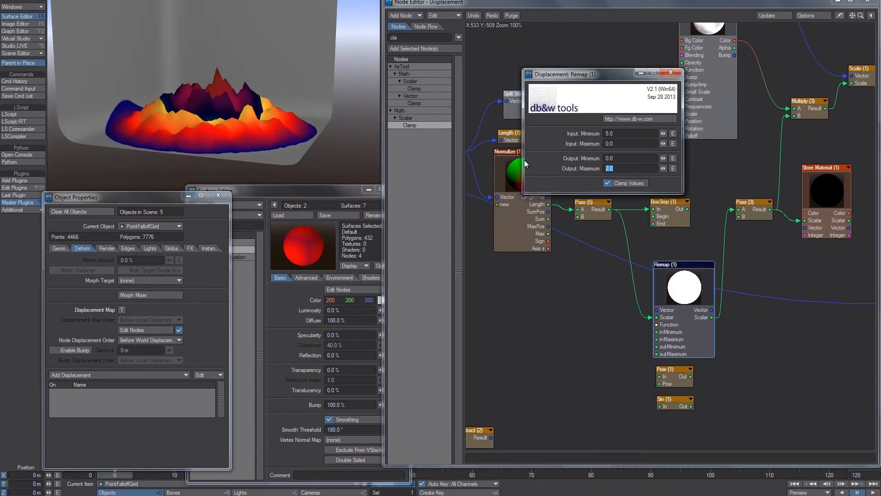
{"action": "type", "text": "3"}
{"action": "key", "text": "Return"}
{"action": "left_click_drag", "start_coordinate": [226, 56], "coordinate": [227, 138], "text": "alt"}
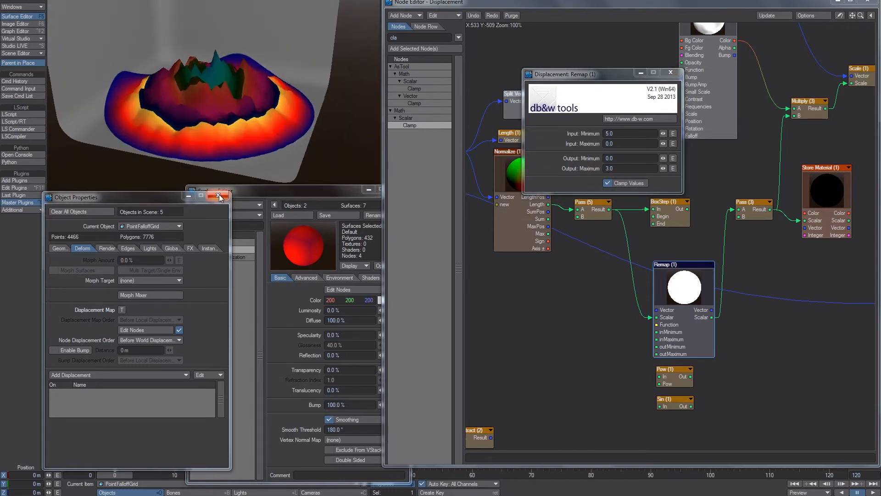
Feed Spot Info (2)'s World Spot directly into Pass (4) and inspect the displacement in the preview from several angles
{"action": "left_click", "coordinate": [219, 196]}
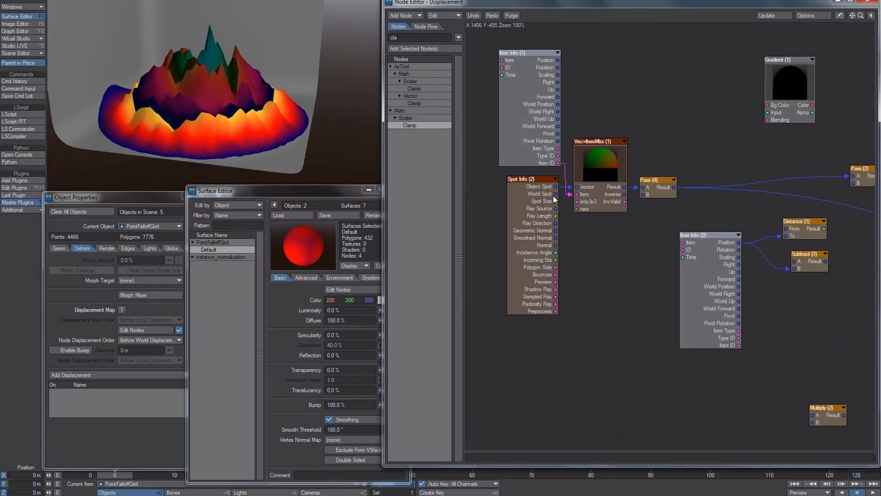
{"action": "left_click_drag", "start_coordinate": [555, 195], "coordinate": [662, 187]}
{"action": "left_click_drag", "start_coordinate": [218, 130], "coordinate": [234, 81], "text": "alt"}
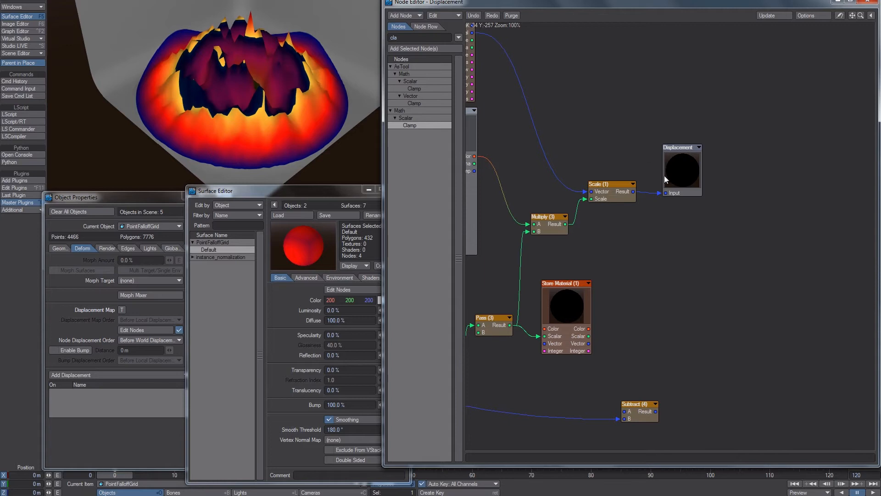
{"action": "mouse_move", "coordinate": [660, 193]}
{"action": "left_mouse_down"}
{"action": "mouse_move", "coordinate": [671, 194]}
{"action": "mouse_move", "coordinate": [658, 208]}
{"action": "mouse_move", "coordinate": [674, 192]}
{"action": "left_mouse_up"}
{"action": "left_click_drag", "start_coordinate": [644, 251], "coordinate": [568, 183], "text": "alt"}
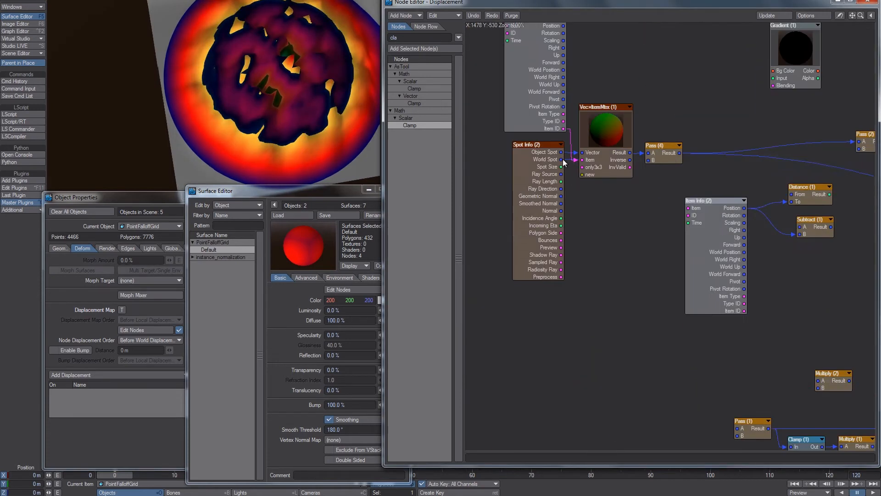
Route Spot Info (2)'s Object Spot through Vec×ItemMtx (1) back into input A of Pass (4)
{"action": "left_click_drag", "start_coordinate": [562, 152], "coordinate": [583, 152]}
{"action": "mouse_move", "coordinate": [658, 145]}
{"action": "left_mouse_down"}
{"action": "mouse_move", "coordinate": [663, 173]}
{"action": "mouse_move", "coordinate": [662, 156]}
{"action": "left_mouse_up"}
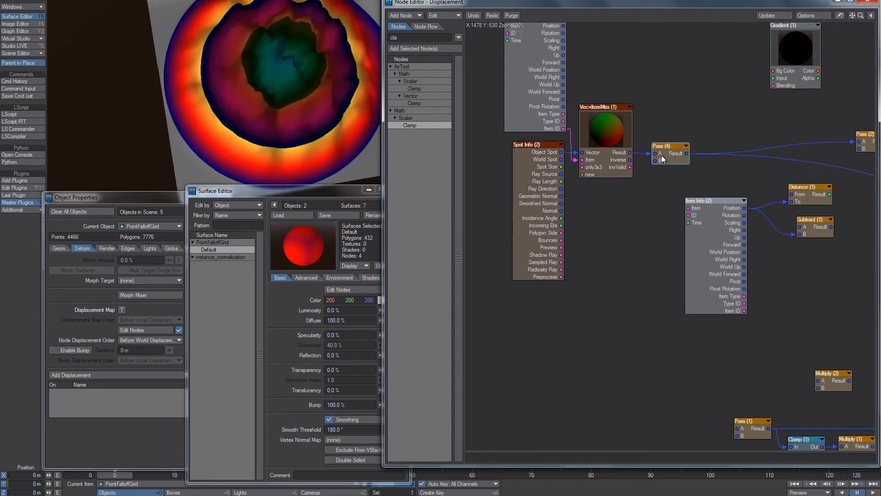
{"action": "left_click_drag", "start_coordinate": [626, 90], "coordinate": [460, 121], "text": "alt"}
Detach Scale (1)'s Result from the Displacement input to compare the preview, and reattach it
{"action": "left_click_drag", "start_coordinate": [863, 248], "coordinate": [534, 150], "text": "alt"}
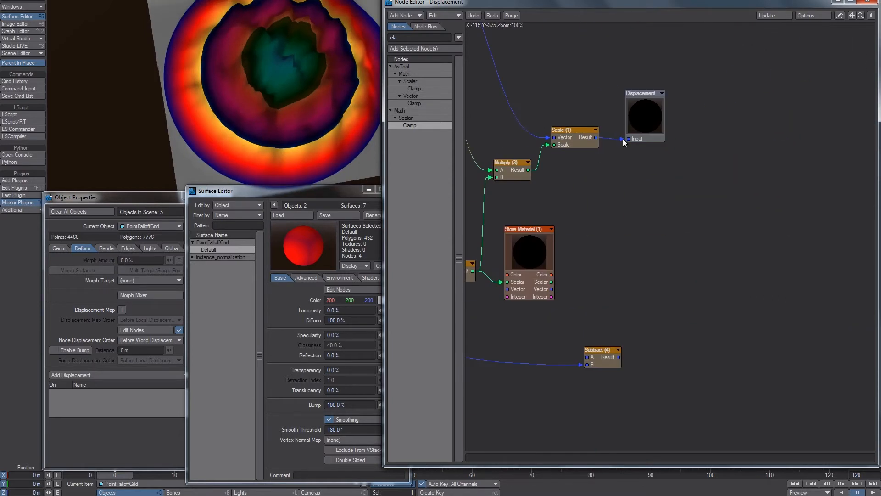
{"action": "left_click_drag", "start_coordinate": [624, 138], "coordinate": [620, 158]}
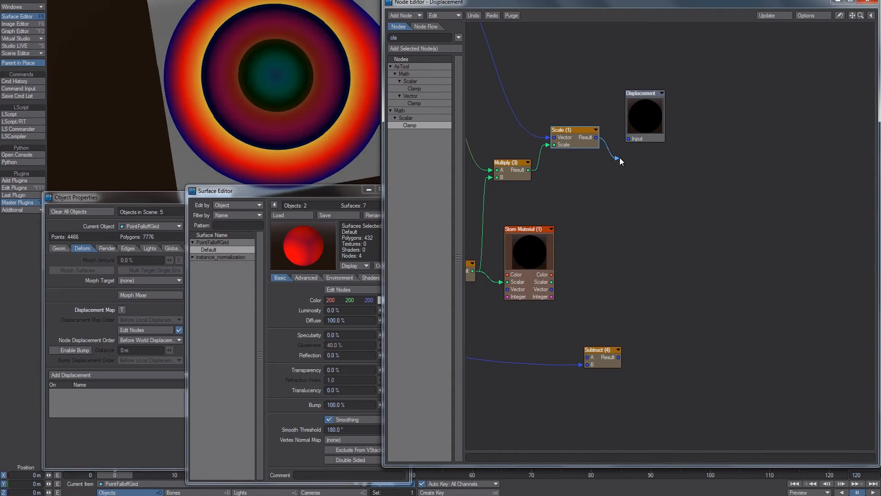
{"action": "left_click_drag", "start_coordinate": [619, 158], "coordinate": [647, 137]}
Check Remap (1)'s input and output ranges against the displaced peaks in the preview
{"action": "left_click_drag", "start_coordinate": [473, 257], "coordinate": [695, 121], "text": "alt"}
{"action": "double_click", "coordinate": [703, 228]}
{"action": "left_click", "coordinate": [670, 69]}
{"action": "left_click_drag", "start_coordinate": [280, 92], "coordinate": [294, 66], "text": "alt"}
{"action": "left_click_drag", "start_coordinate": [694, 216], "coordinate": [669, 186], "text": "alt"}
{"action": "double_click", "coordinate": [670, 188]}
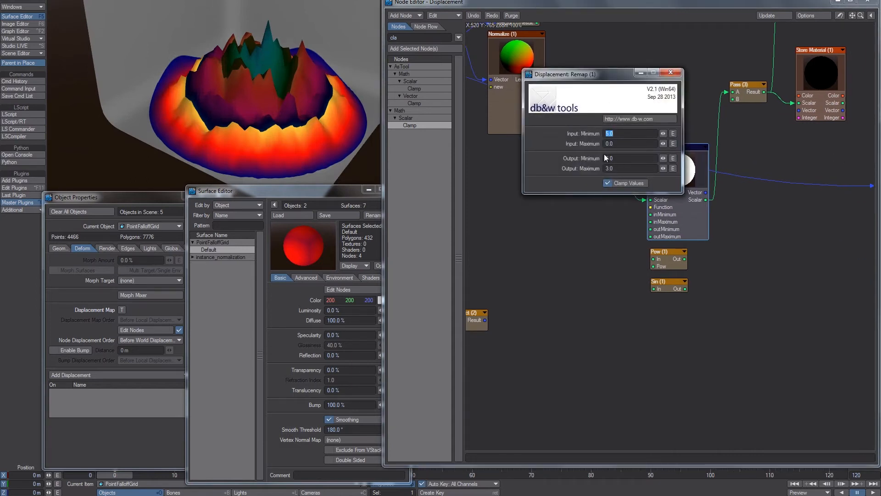
{"action": "left_click", "coordinate": [670, 72]}
Disconnect Turbulence (1)'s Color from input A of Multiply (3) and inspect the falloff shape in the preview
{"action": "left_click_drag", "start_coordinate": [745, 126], "coordinate": [707, 148], "text": "alt"}
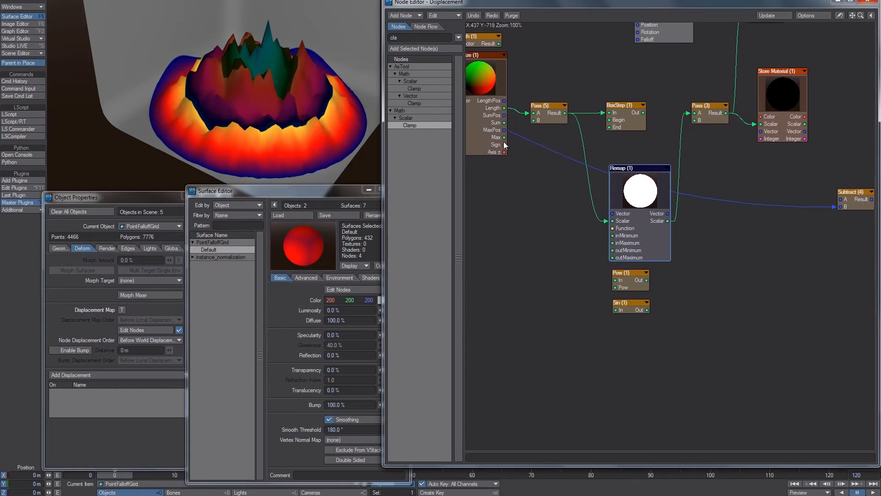
{"action": "left_click_drag", "start_coordinate": [644, 155], "coordinate": [630, 172], "text": "alt"}
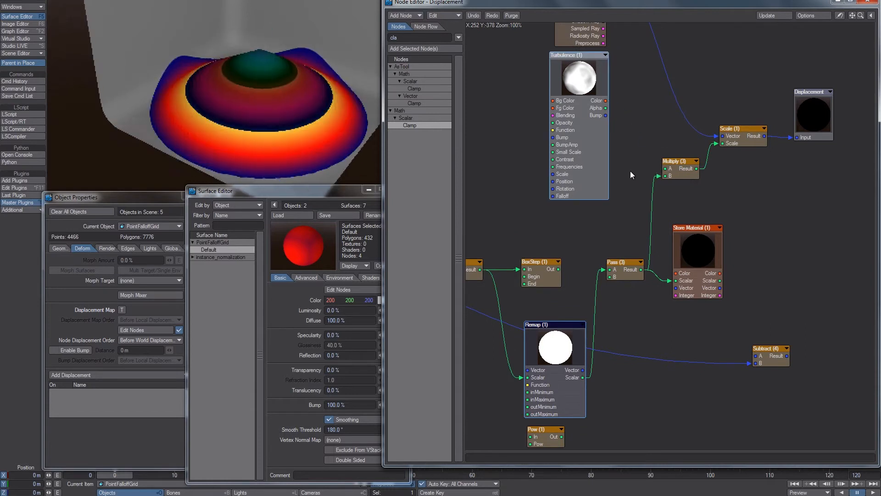
{"action": "left_click_drag", "start_coordinate": [317, 115], "coordinate": [312, 99], "text": "alt"}
Add a Gain node and connect its Result to Remap (1)'s Function input
{"action": "left_click_drag", "start_coordinate": [561, 363], "coordinate": [703, 269], "text": "alt"}
{"action": "type", "text": "gain"}
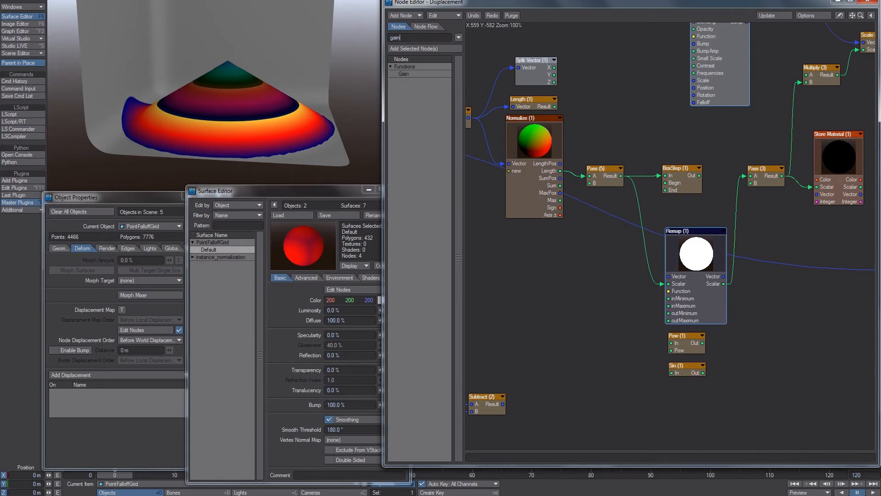
{"action": "double_click", "coordinate": [424, 76]}
{"action": "left_click_drag", "start_coordinate": [661, 230], "coordinate": [673, 292]}
Set Gain (1)'s Gain to 0.8 and inspect the displaced profile in the preview
{"action": "double_click", "coordinate": [581, 271]}
{"action": "left_click", "coordinate": [618, 154]}
{"action": "type", "text": "0.8"}
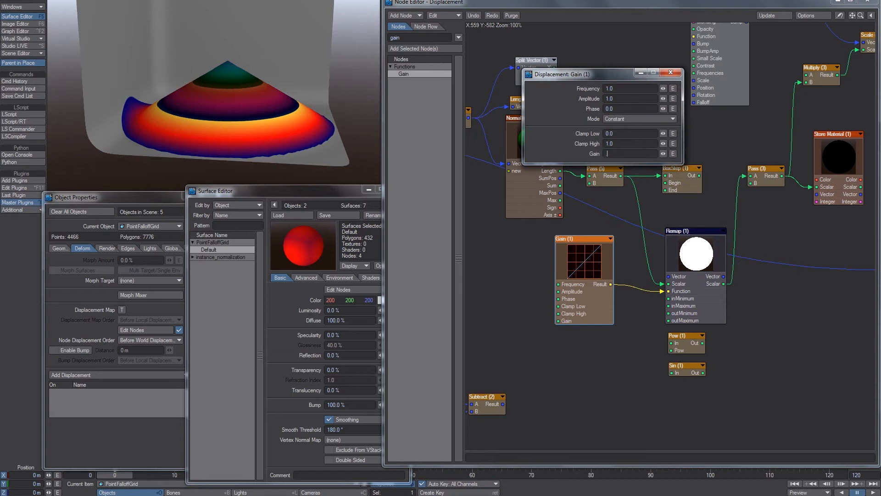
{"action": "key", "text": "Return"}
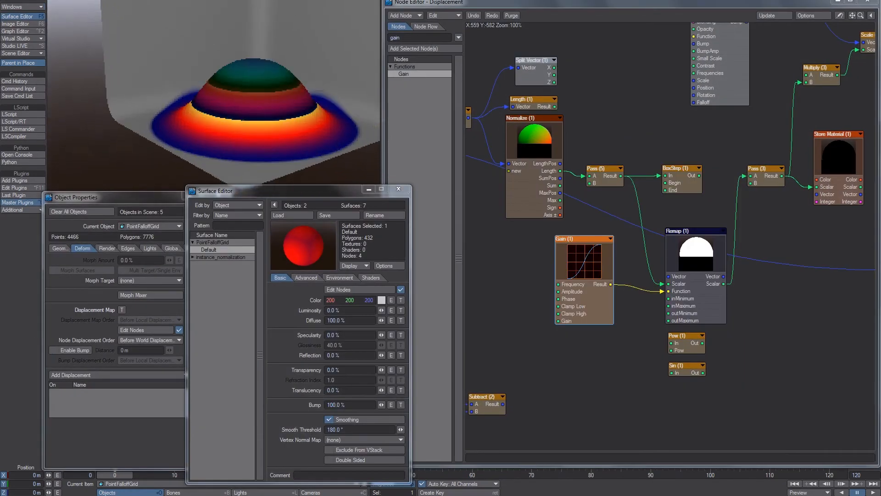
{"action": "left_click_drag", "start_coordinate": [322, 138], "coordinate": [296, 133], "text": "alt"}
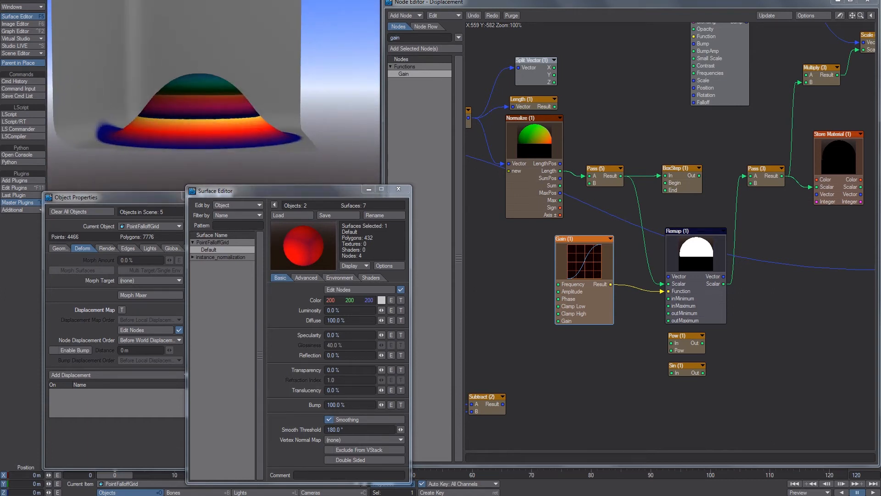
{"action": "left_click_drag", "start_coordinate": [296, 133], "coordinate": [298, 151], "text": "alt"}
Shift Remap (1) slightly closer to BoxStep (1) and move BoxStep (1) a little further from Pass (5)
{"action": "left_click_drag", "start_coordinate": [666, 253], "coordinate": [661, 229], "text": "alt"}
{"action": "left_click_drag", "start_coordinate": [293, 110], "coordinate": [301, 112], "text": "alt"}
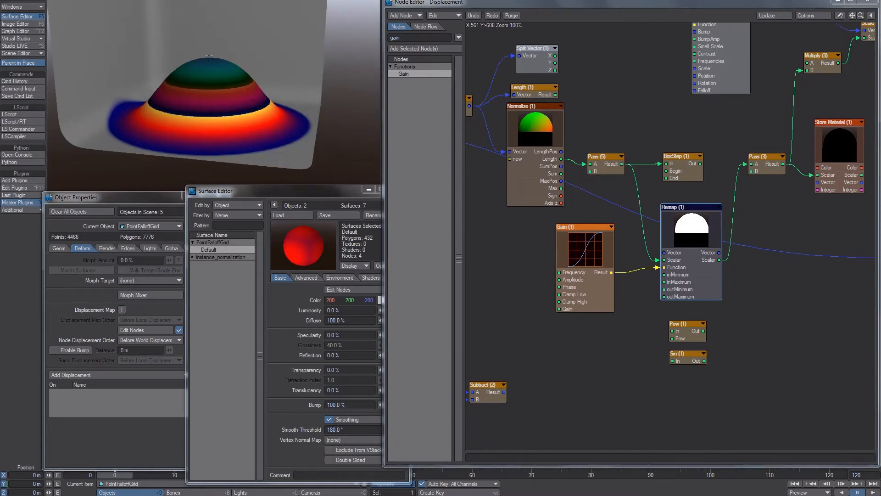
{"action": "left_click_drag", "start_coordinate": [675, 311], "coordinate": [588, 359], "text": "alt"}
{"action": "left_click_drag", "start_coordinate": [604, 221], "coordinate": [612, 221]}
{"action": "left_click_drag", "start_coordinate": [575, 264], "coordinate": [619, 220], "text": "alt"}
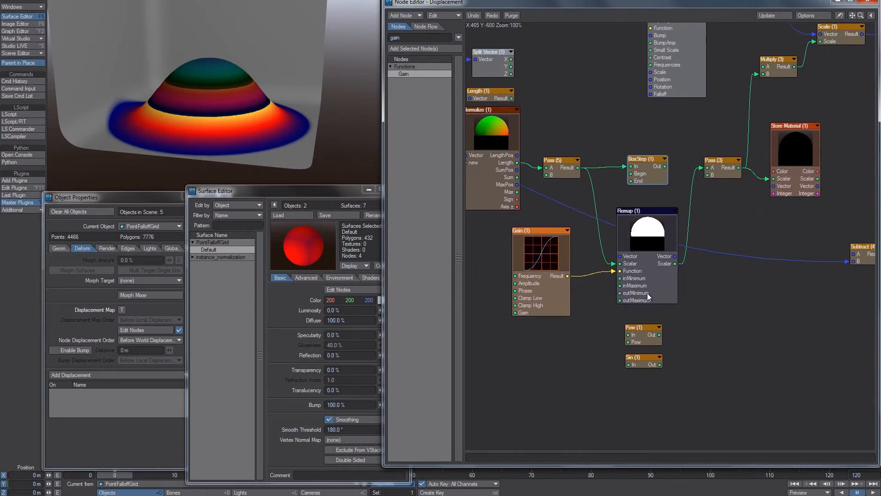
{"action": "left_click_drag", "start_coordinate": [647, 293], "coordinate": [615, 302], "text": "alt"}
Switch to the drawing canvas, write the formula 1/d = d^-1 beside the circle sketch, and return to the node editor
{"action": "key", "text": "alt+Tab"}
{"action": "mouse_move", "coordinate": [220, 316]}
{"action": "middle_mouse_down"}
{"action": "mouse_move", "coordinate": [177, 219]}
{"action": "mouse_move", "coordinate": [191, 340]}
{"action": "mouse_move", "coordinate": [113, 394]}
{"action": "middle_mouse_up"}
{"action": "mouse_move", "coordinate": [287, 245]}
{"action": "left_mouse_down"}
{"action": "mouse_move", "coordinate": [302, 256]}
{"action": "mouse_move", "coordinate": [293, 291]}
{"action": "left_mouse_up"}
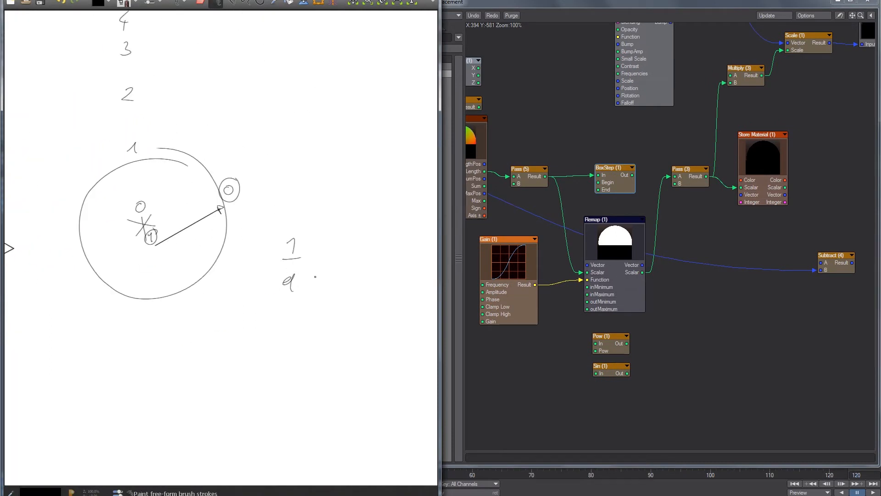
{"action": "left_click_drag", "start_coordinate": [345, 262], "coordinate": [352, 270]}
{"action": "left_click_drag", "start_coordinate": [377, 238], "coordinate": [372, 234]}
{"action": "left_click", "coordinate": [733, 299]}
Route Pass (5)'s Result through Pow (1) into input A of Pass (3), checking Pow (1)'s exponent and the preview
{"action": "left_click_drag", "start_coordinate": [654, 299], "coordinate": [716, 286], "text": "alt"}
{"action": "left_click_drag", "start_coordinate": [608, 164], "coordinate": [658, 330]}
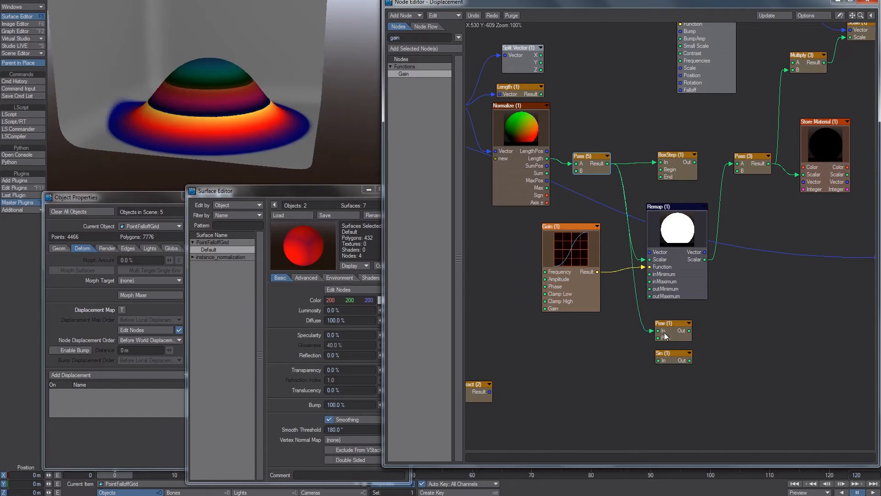
{"action": "double_click", "coordinate": [666, 337]}
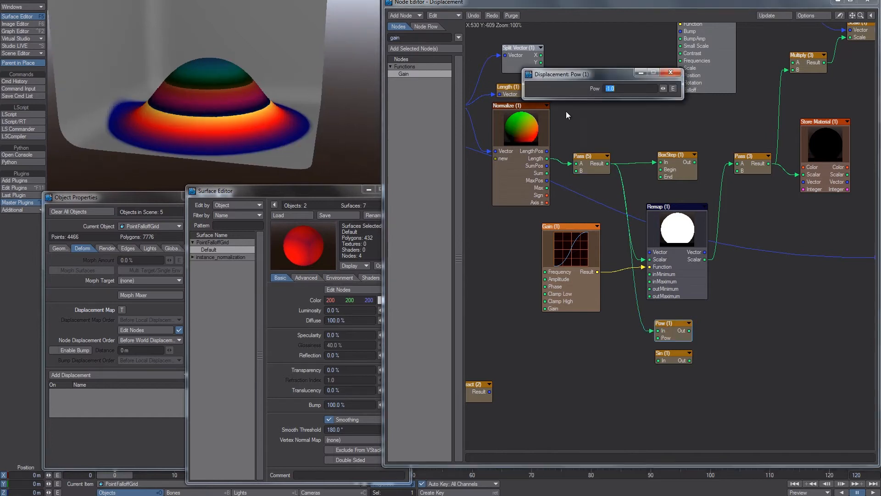
{"action": "left_click", "coordinate": [674, 73]}
{"action": "left_click_drag", "start_coordinate": [741, 315], "coordinate": [702, 324], "text": "alt"}
{"action": "left_click_drag", "start_coordinate": [650, 339], "coordinate": [699, 172]}
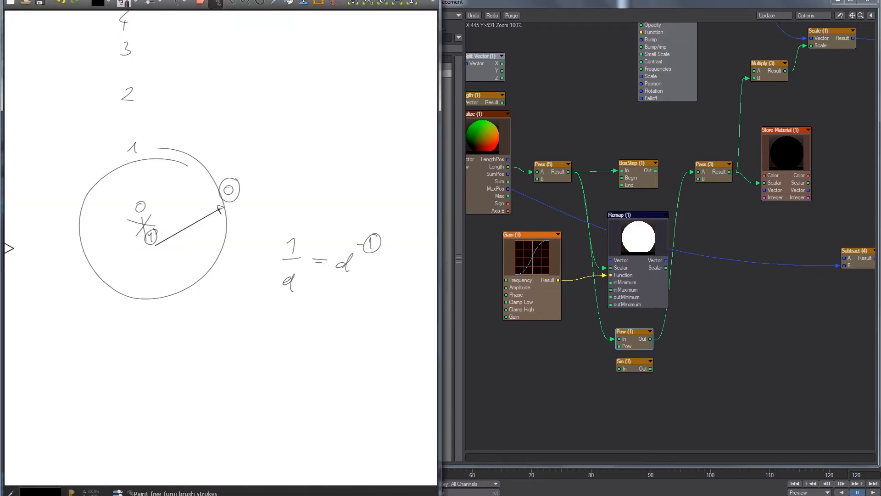
{"action": "middle_click_drag", "start_coordinate": [188, 289], "coordinate": [234, 151]}
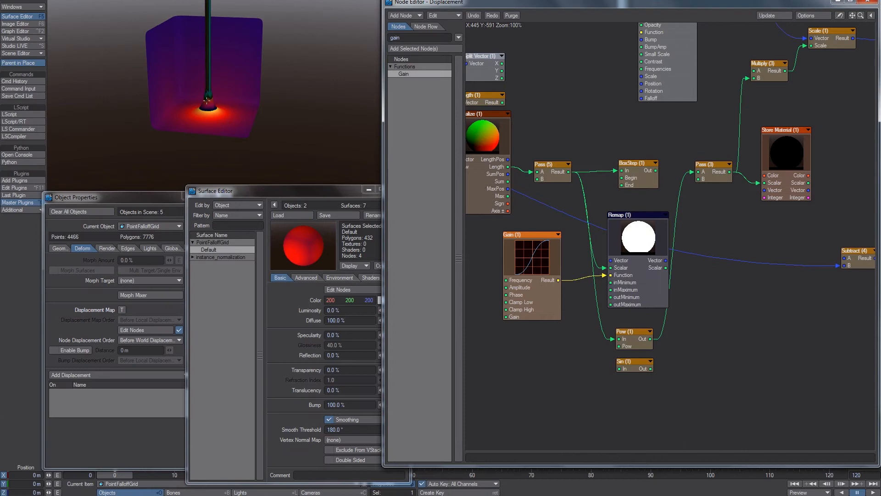
{"action": "left_click_drag", "start_coordinate": [657, 289], "coordinate": [601, 279], "text": "alt"}
{"action": "left_click_drag", "start_coordinate": [578, 328], "coordinate": [586, 329]}
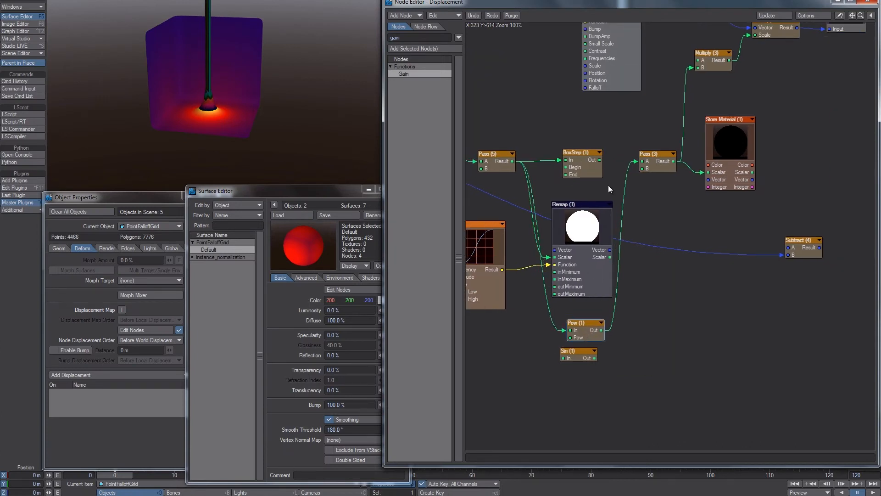
Connect Get Material (1)'s Scalar directly to the surface's Diffuse Shading, and return to the displacement nodes
{"action": "left_click", "coordinate": [344, 288]}
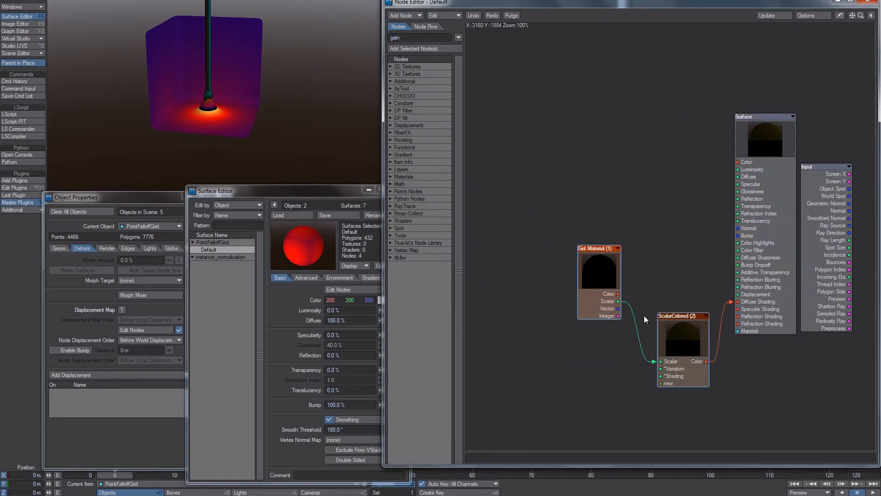
{"action": "left_click_drag", "start_coordinate": [619, 303], "coordinate": [731, 302]}
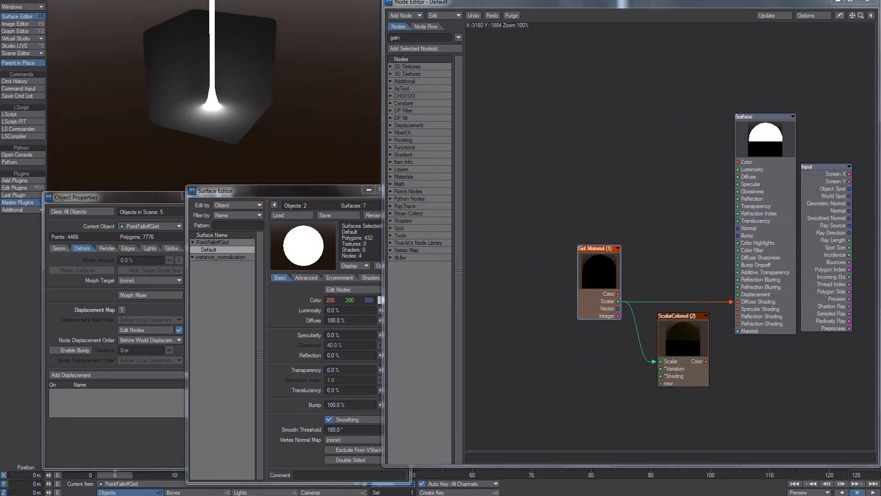
{"action": "left_click", "coordinate": [146, 330]}
Space out Sin (1) and Remap (1) around Pow (1), and connect Turbulence (1)'s Color to input A of Multiply (3)
{"action": "left_click_drag", "start_coordinate": [586, 351], "coordinate": [589, 367]}
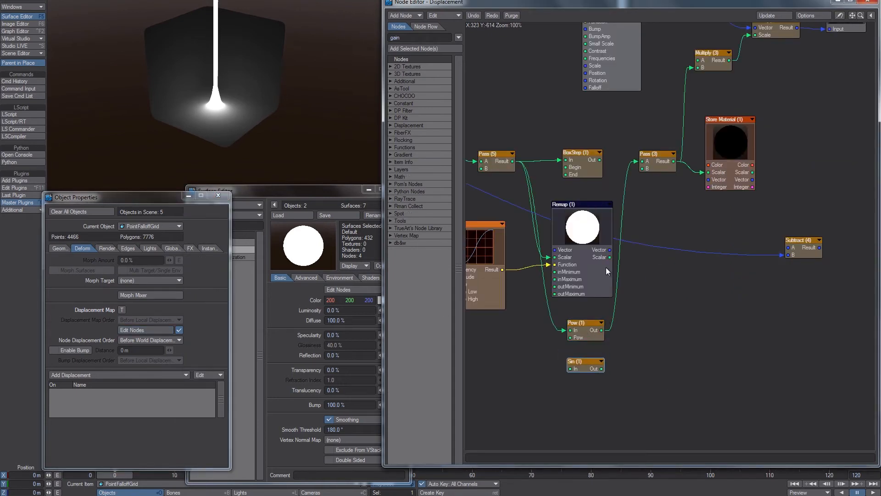
{"action": "left_click_drag", "start_coordinate": [606, 267], "coordinate": [607, 263]}
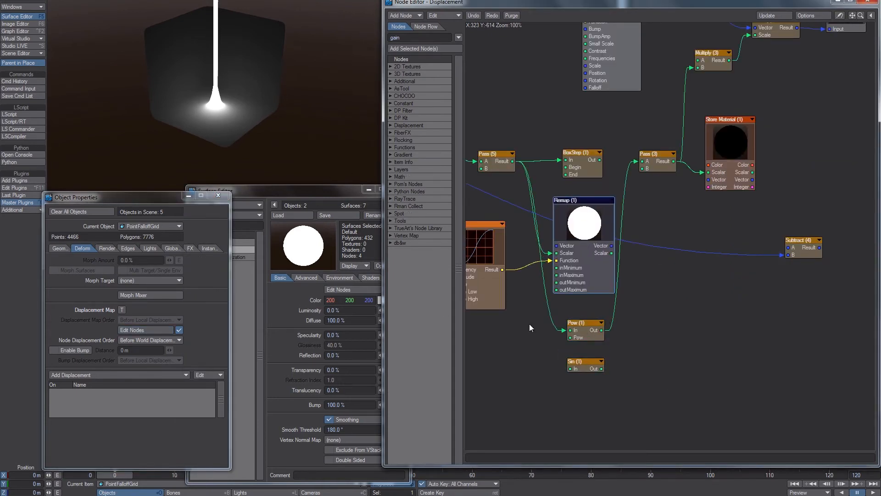
{"action": "left_click_drag", "start_coordinate": [806, 67], "coordinate": [766, 172], "text": "alt"}
{"action": "left_click_drag", "start_coordinate": [597, 97], "coordinate": [657, 164]}
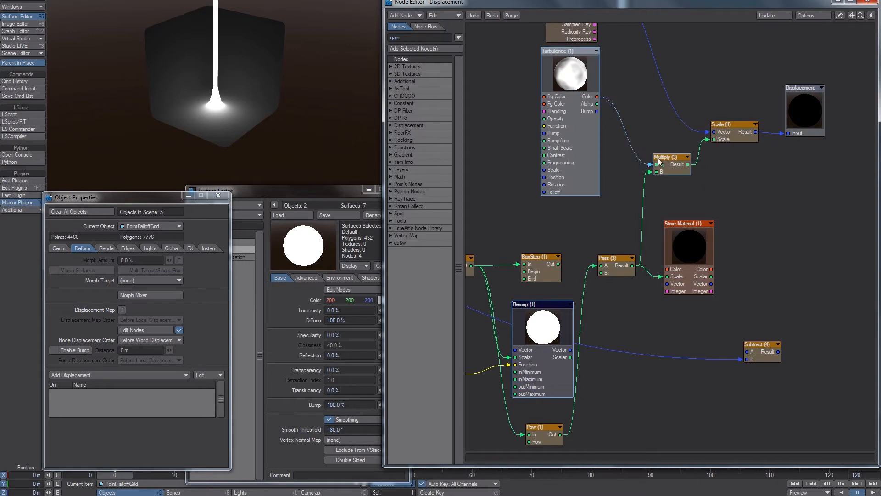
Detach Scale (1) from Displacement and set Pow (1)'s Pow value to -2.0, inspecting the brightness falloff up close
{"action": "left_click_drag", "start_coordinate": [610, 287], "coordinate": [641, 224], "text": "alt"}
{"action": "left_click_drag", "start_coordinate": [212, 112], "coordinate": [257, 113], "text": "ctrl+alt"}
{"action": "left_click_drag", "start_coordinate": [591, 367], "coordinate": [621, 338], "text": "alt"}
{"action": "double_click", "coordinate": [620, 339]}
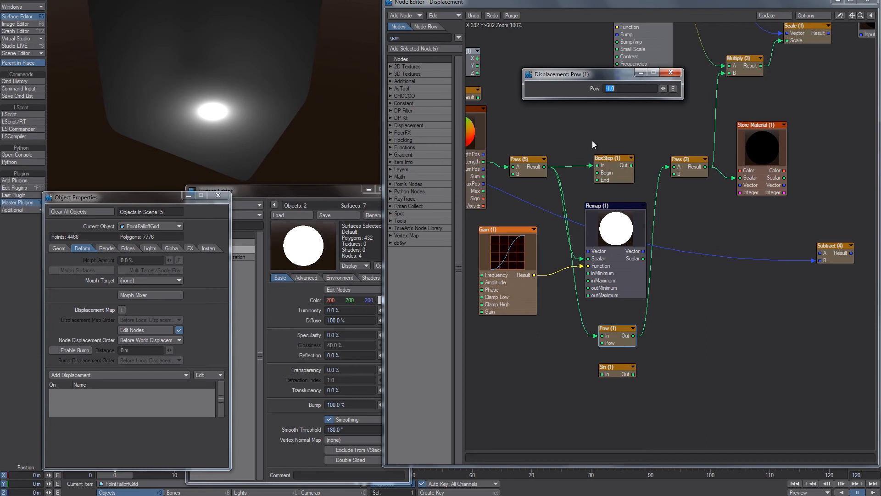
{"action": "mouse_move", "coordinate": [212, 112]}
{"action": "left_mouse_down", "text": "alt"}
{"action": "mouse_move", "coordinate": [213, 100]}
{"action": "mouse_move", "coordinate": [203, 109]}
{"action": "left_mouse_up", "text": "alt"}
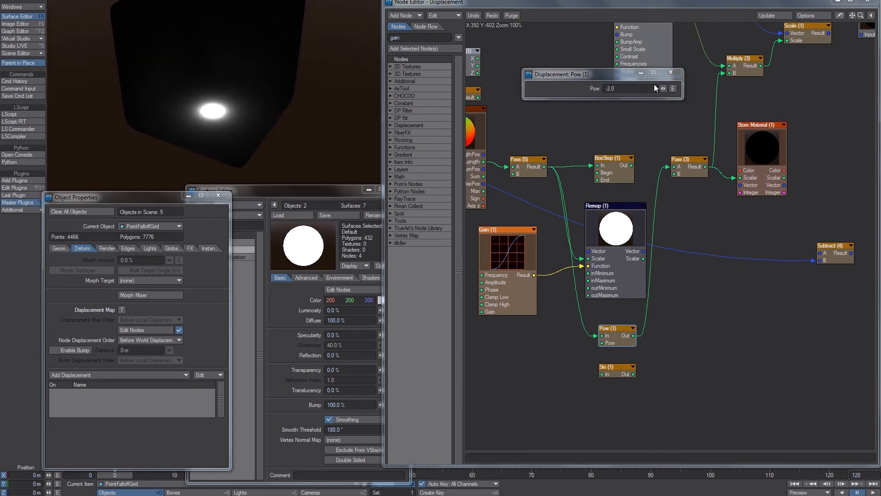
{"action": "left_click", "coordinate": [670, 72]}
Switch the viewport from the rendered preview to a shaded view and connect Scale (1)'s Result to the Displacement input
{"action": "left_click_drag", "start_coordinate": [829, 25], "coordinate": [744, 90], "text": "alt"}
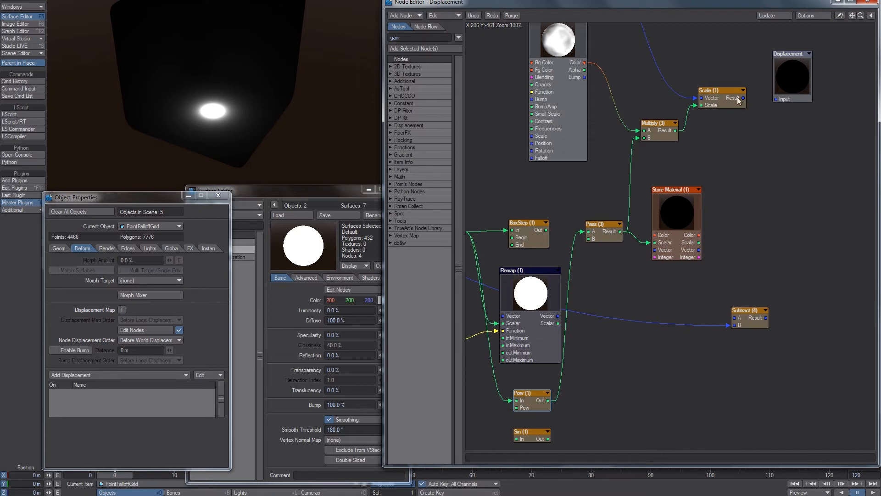
{"action": "left_click", "coordinate": [150, 1]}
{"action": "left_click", "coordinate": [174, 24]}
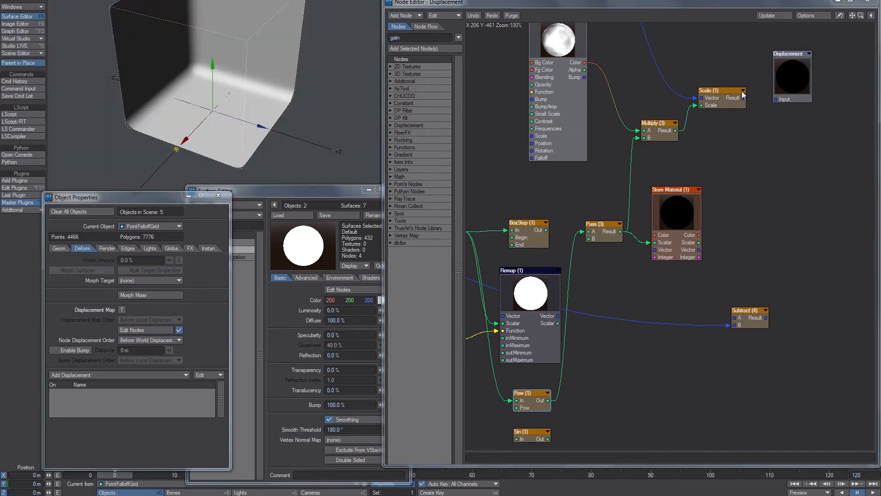
{"action": "left_click_drag", "start_coordinate": [743, 98], "coordinate": [783, 100]}
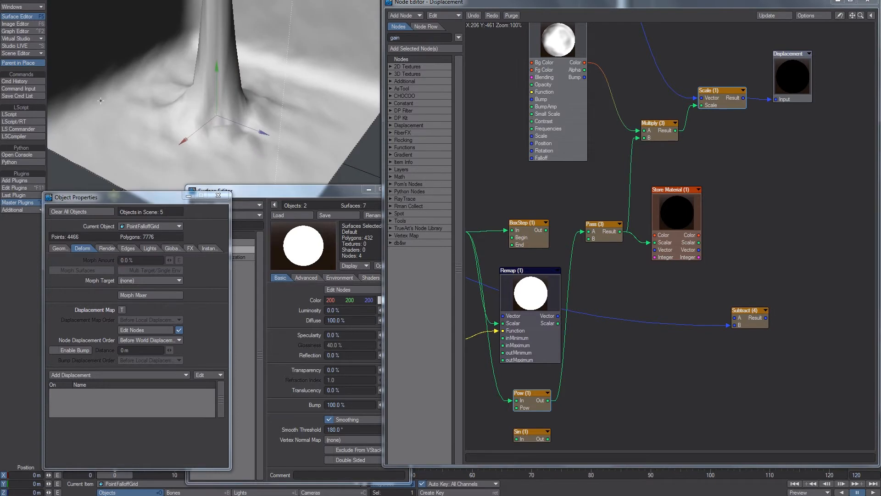
{"action": "scroll", "coordinate": [101, 101], "scroll_direction": "down", "scroll_amount": 4}
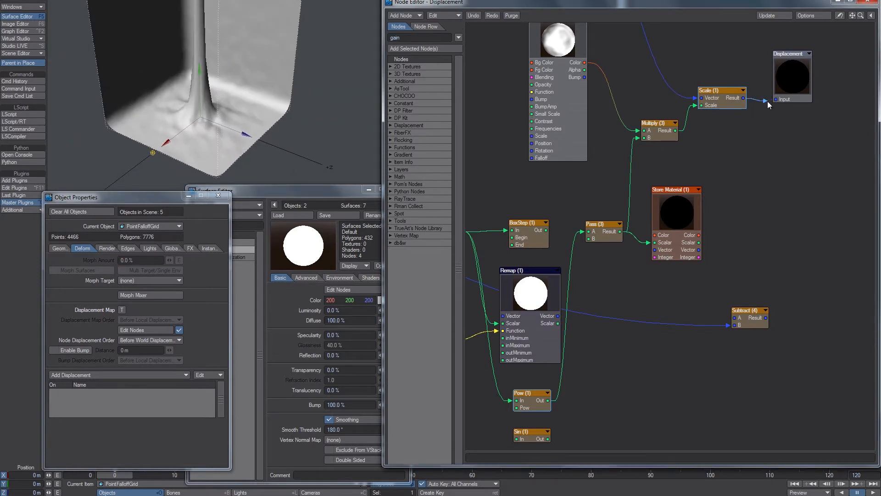
{"action": "left_click_drag", "start_coordinate": [768, 101], "coordinate": [728, 135]}
Route Pass (5)'s Result through Sin (1) into input A of Pass (3)
{"action": "left_click_drag", "start_coordinate": [684, 225], "coordinate": [816, 152], "text": "alt"}
{"action": "left_click_drag", "start_coordinate": [580, 370], "coordinate": [621, 191], "text": "alt"}
{"action": "left_click", "coordinate": [608, 311]}
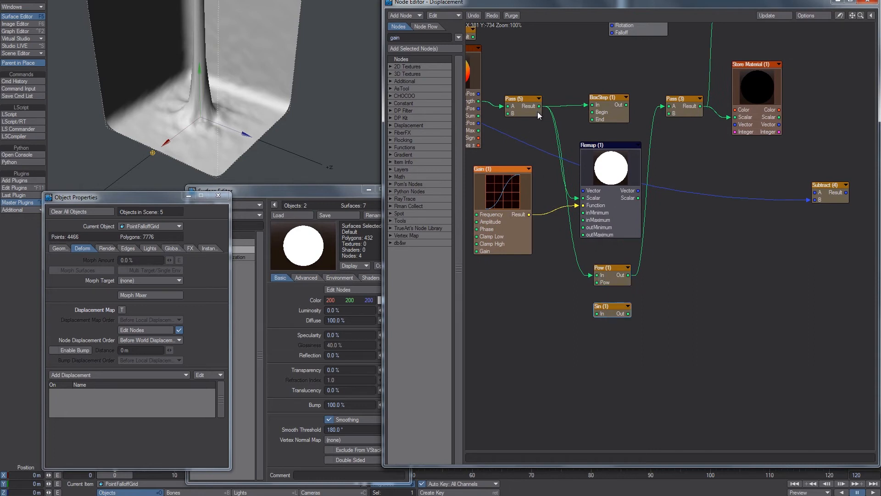
{"action": "left_click_drag", "start_coordinate": [540, 107], "coordinate": [602, 314]}
{"action": "left_click_drag", "start_coordinate": [636, 290], "coordinate": [654, 167], "text": "alt"}
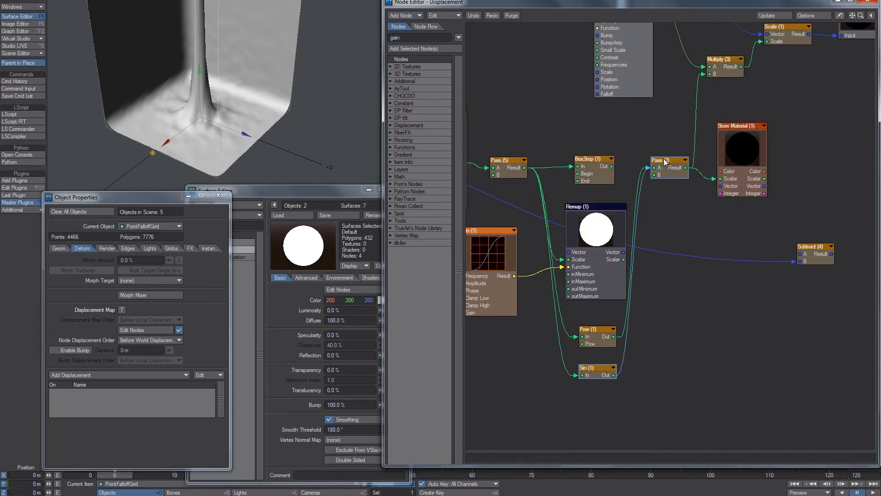
{"action": "left_click_drag", "start_coordinate": [593, 108], "coordinate": [563, 274], "text": "alt"}
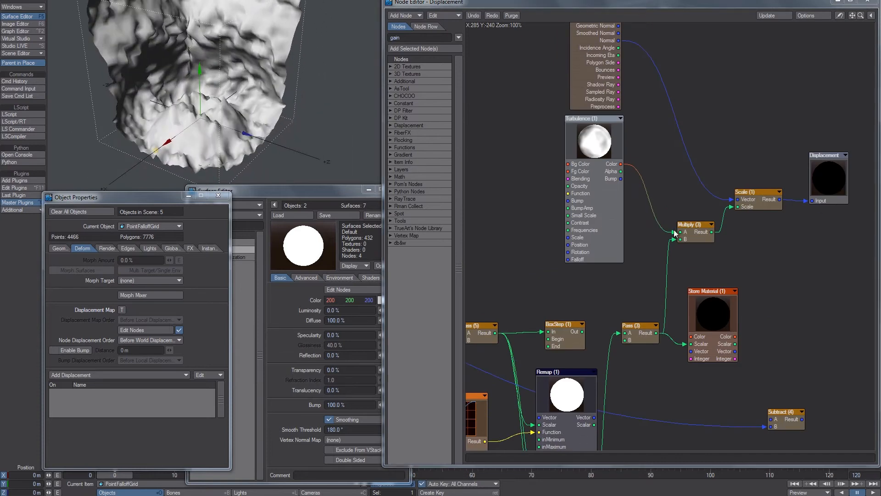
Disconnect Turbulence (1)'s Color from Multiply (3) and feed Normalize (1)'s Max into input A of Pass (5)
{"action": "left_click_drag", "start_coordinate": [680, 231], "coordinate": [667, 209]}
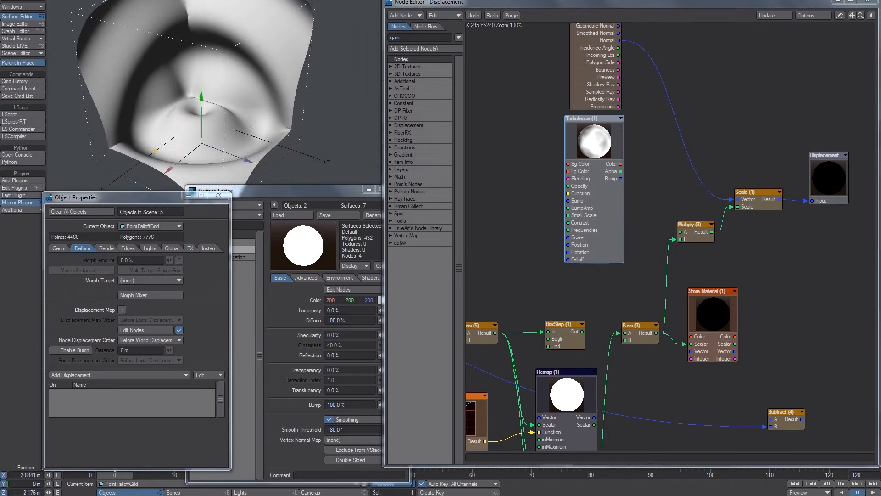
{"action": "key", "text": "ctrl+z"}
{"action": "left_click_drag", "start_coordinate": [536, 333], "coordinate": [646, 166], "text": "alt"}
{"action": "left_click", "coordinate": [530, 156]}
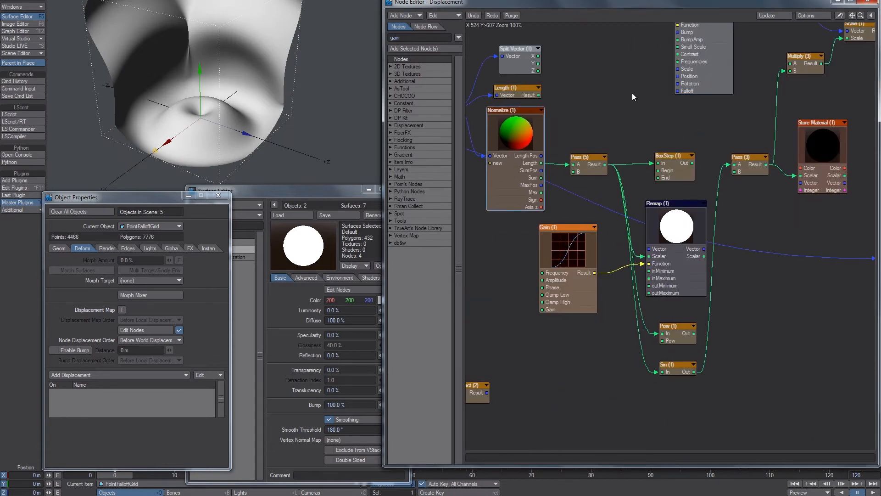
{"action": "left_click_drag", "start_coordinate": [548, 137], "coordinate": [578, 139], "text": "alt"}
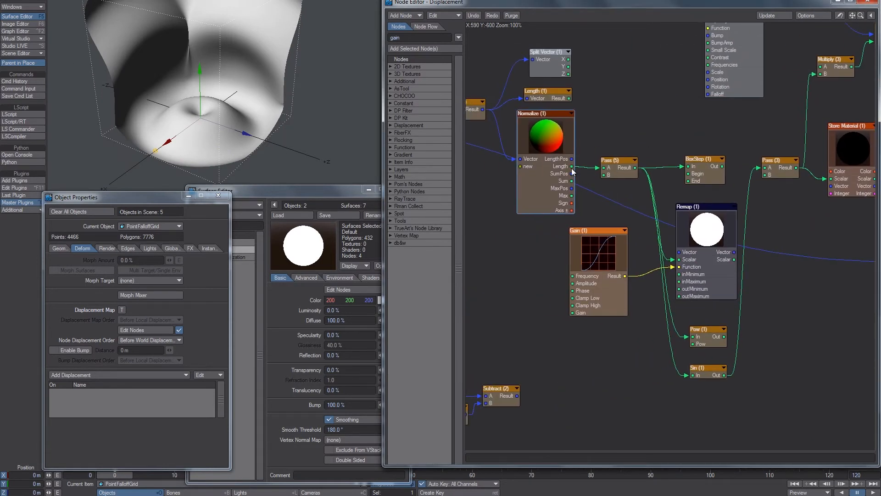
{"action": "left_click_drag", "start_coordinate": [614, 181], "coordinate": [582, 168], "text": "alt"}
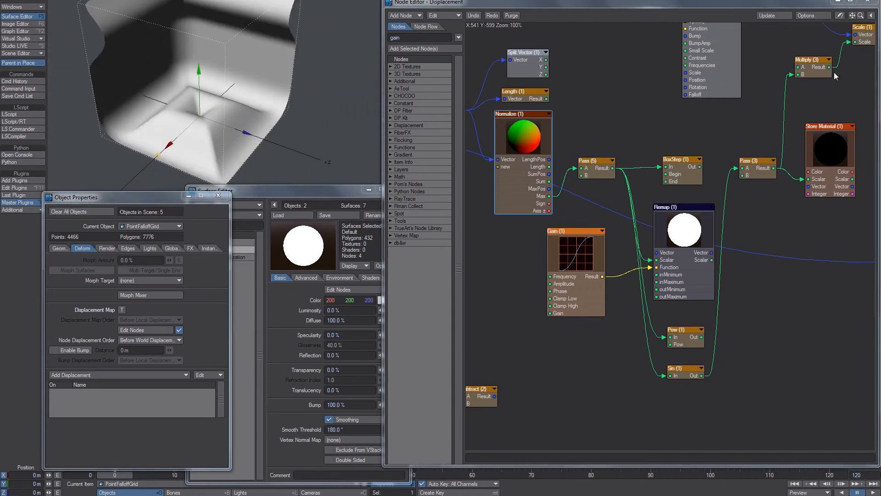
Connect Pow (1)'s Out to input A of Pass (3) and Normalize (1)'s Sum to input A of Pass (5)
{"action": "left_click_drag", "start_coordinate": [698, 244], "coordinate": [689, 223], "text": "alt"}
{"action": "left_click_drag", "start_coordinate": [694, 317], "coordinate": [734, 148]}
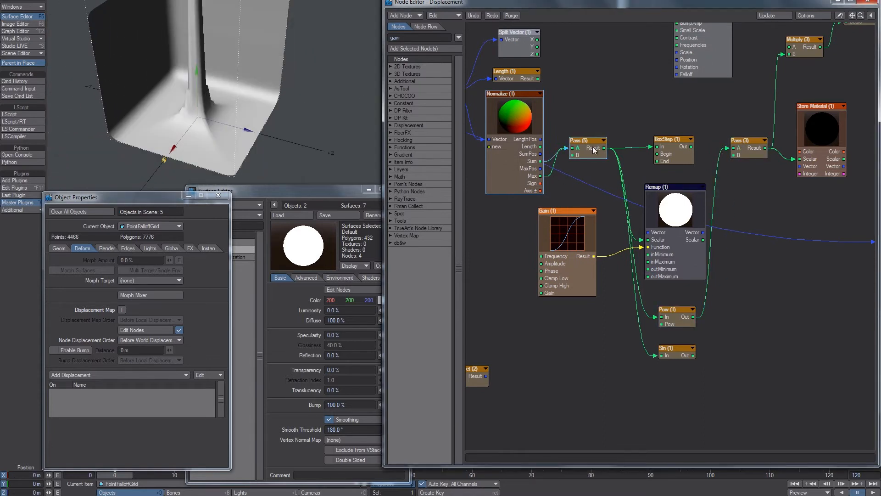
{"action": "left_click_drag", "start_coordinate": [294, 96], "coordinate": [274, 98], "text": "alt"}
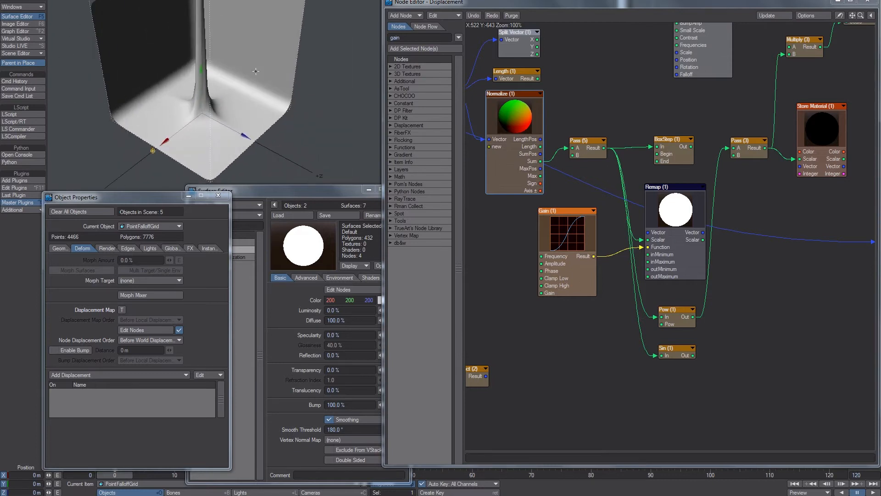
Move the grid to about -2.3 m in Y and route Sin (1)'s Out into input A of Pass (3)
{"action": "left_click_drag", "start_coordinate": [197, 72], "coordinate": [202, 92]}
{"action": "left_click_drag", "start_coordinate": [694, 355], "coordinate": [734, 148]}
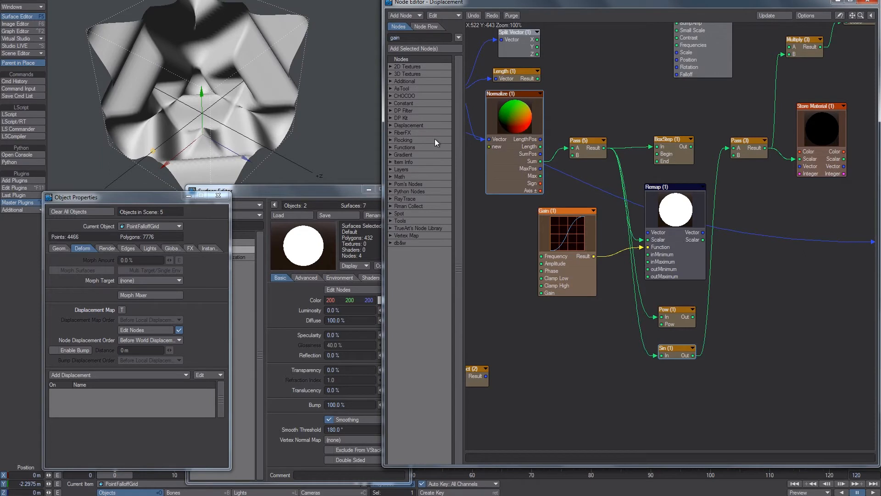
{"action": "left_click_drag", "start_coordinate": [585, 153], "coordinate": [585, 161]}
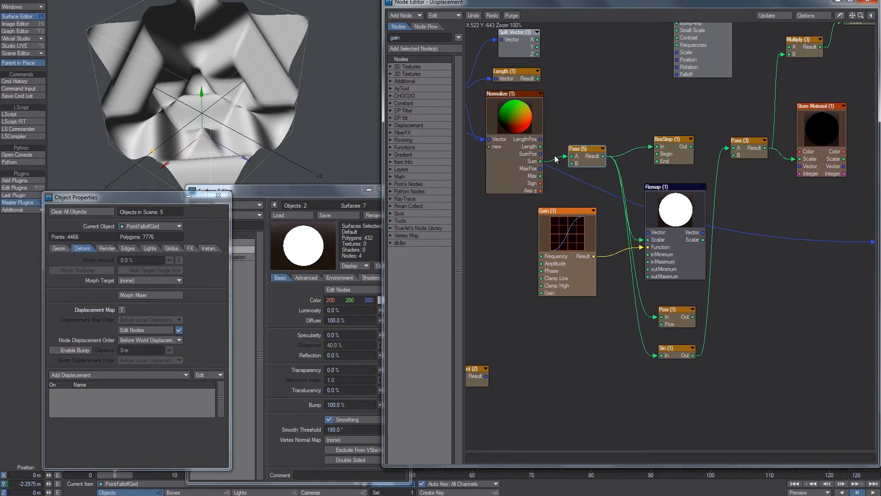
{"action": "left_click_drag", "start_coordinate": [675, 187], "coordinate": [671, 180]}
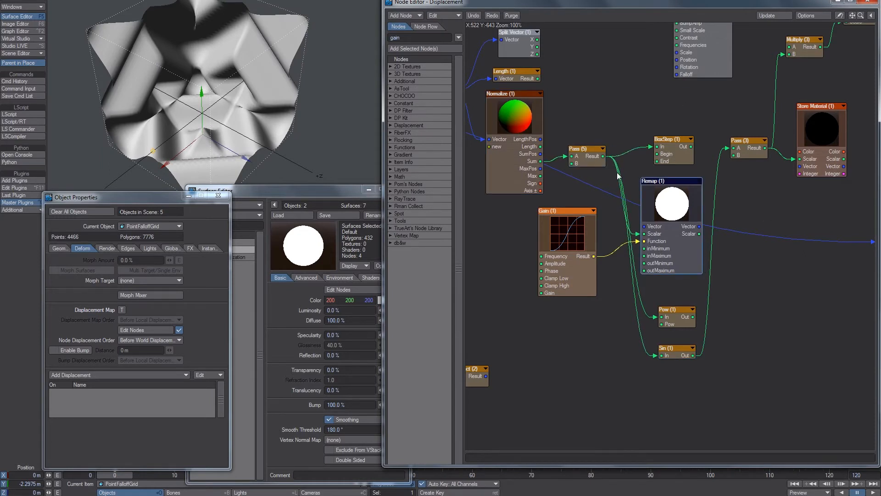
Reconnect Turbulence (1)'s Color to input A of Multiply (3)
{"action": "left_click_drag", "start_coordinate": [838, 65], "coordinate": [750, 150], "text": "alt"}
{"action": "mouse_move", "coordinate": [696, 153]}
{"action": "left_mouse_down", "text": "alt"}
{"action": "mouse_move", "coordinate": [694, 105]}
{"action": "mouse_move", "coordinate": [693, 165]}
{"action": "left_mouse_up", "text": "alt"}
{"action": "left_click_drag", "start_coordinate": [659, 85], "coordinate": [712, 153]}
Connect BoxStep (1)'s Out to input A of Pass (3) and Normalize (1)'s Length to input A of Pass (5)
{"action": "left_click_drag", "start_coordinate": [661, 393], "coordinate": [706, 272], "text": "alt"}
{"action": "left_click_drag", "start_coordinate": [664, 133], "coordinate": [707, 133]}
{"action": "left_click_drag", "start_coordinate": [513, 133], "coordinate": [663, 136]}
Switch the viewport to VPR and connect ScalarColored (2)'s Color to Diffuse Shading in the Default surface's nodes
{"action": "left_click", "coordinate": [201, 1]}
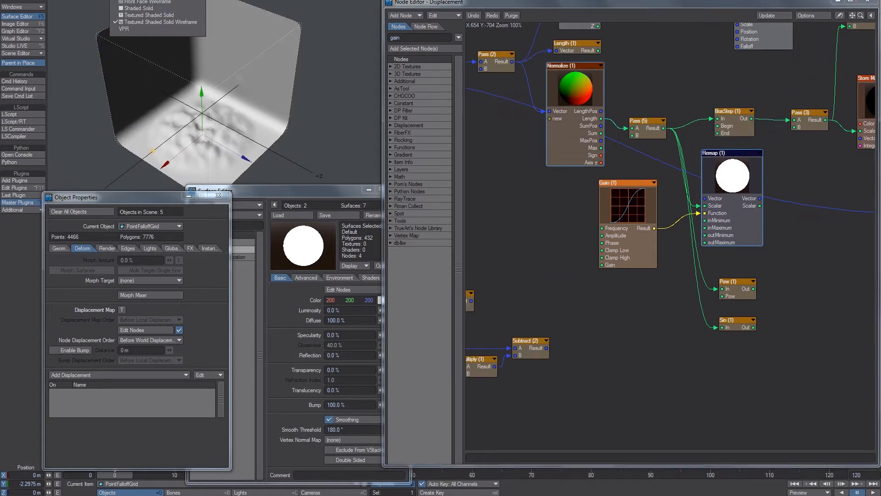
{"action": "left_click", "coordinate": [158, 26]}
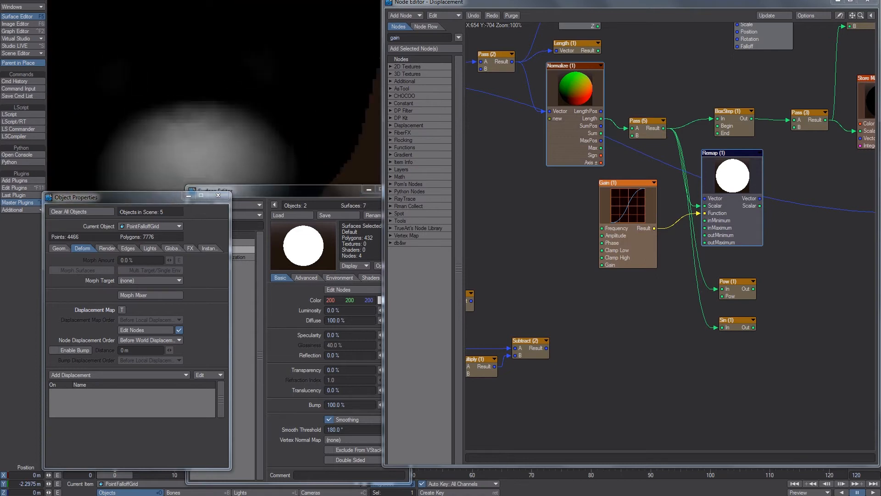
{"action": "left_click", "coordinate": [352, 289]}
{"action": "left_click_drag", "start_coordinate": [725, 325], "coordinate": [737, 302]}
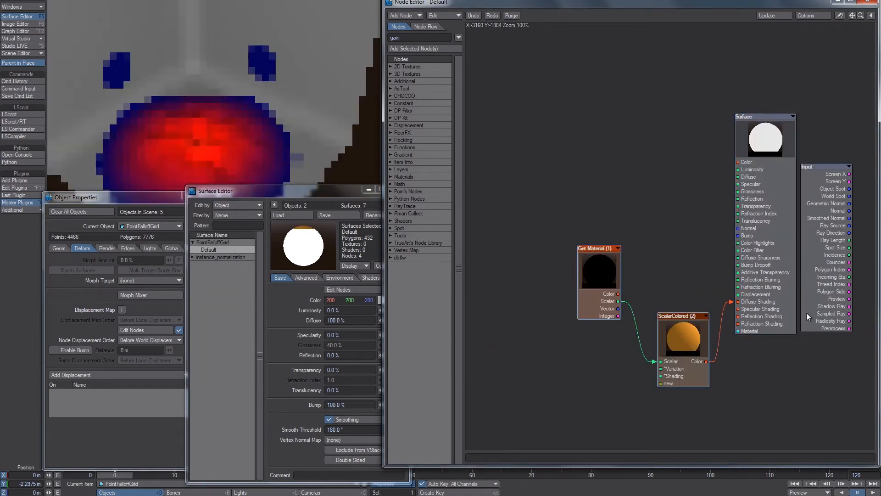
Return to the displacement nodes, check BoxStep (1)'s Begin and End values, and undo the grid's vertical move
{"action": "key", "text": "F5"}
{"action": "left_click", "coordinate": [169, 329]}
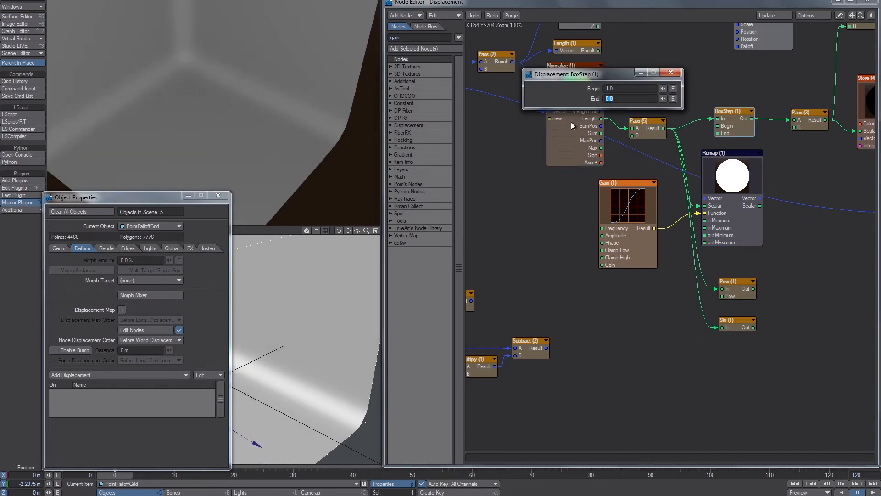
{"action": "left_click", "coordinate": [670, 72]}
{"action": "left_click", "coordinate": [218, 195]}
{"action": "key", "text": "ctrl+z"}
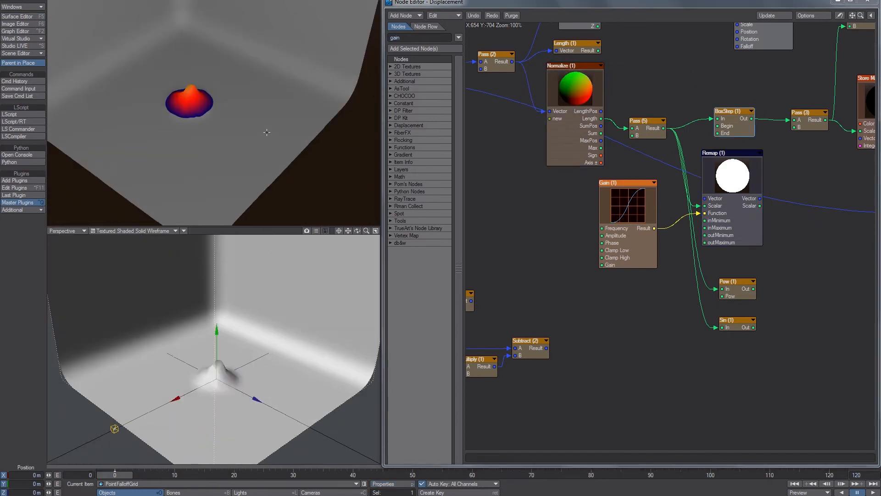
Orbit the rendered falloff, switch to the sketch document, draw a stroke over the upper-left plane illustration, and undo it
{"action": "left_click_drag", "start_coordinate": [615, 263], "coordinate": [678, 241], "text": "alt"}
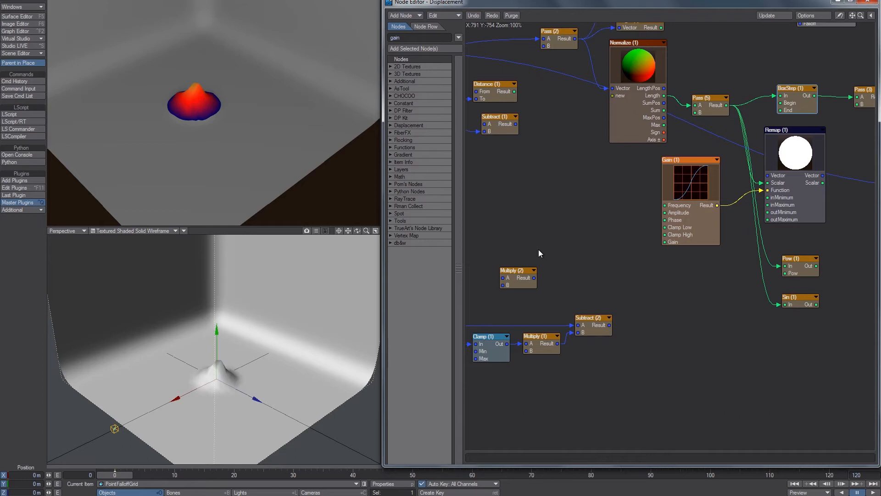
{"action": "left_click_drag", "start_coordinate": [148, 69], "coordinate": [165, 86], "text": "alt"}
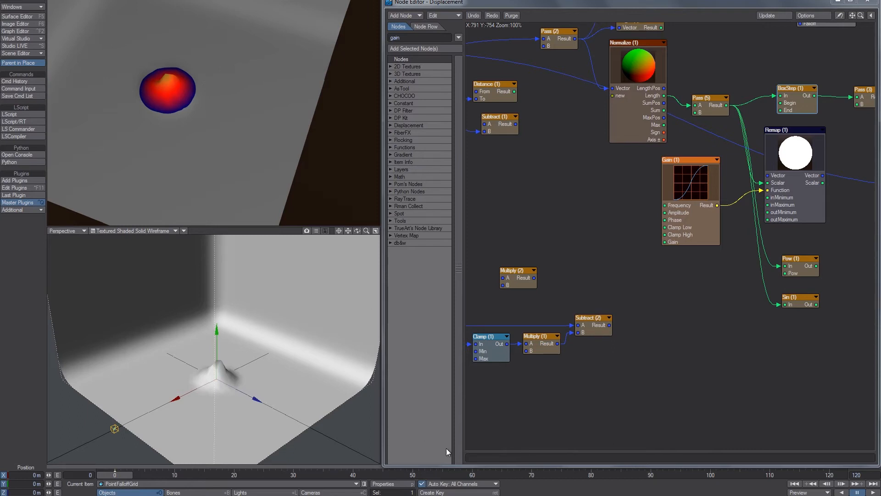
{"action": "key", "text": "alt+Tab"}
{"action": "mouse_move", "coordinate": [231, 210]}
{"action": "middle_mouse_down"}
{"action": "mouse_move", "coordinate": [401, 158]}
{"action": "mouse_move", "coordinate": [285, 153]}
{"action": "mouse_move", "coordinate": [262, 220]}
{"action": "mouse_move", "coordinate": [342, 193]}
{"action": "mouse_move", "coordinate": [359, 94]}
{"action": "mouse_move", "coordinate": [333, 122]}
{"action": "middle_mouse_up"}
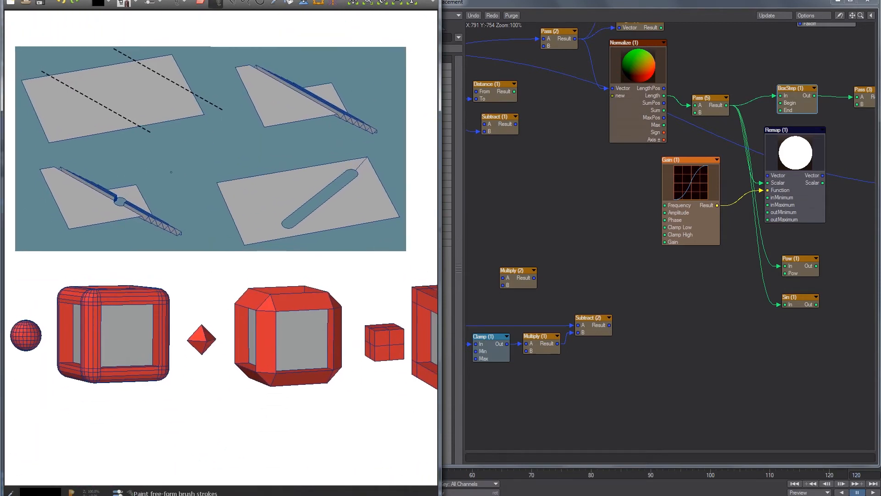
{"action": "left_click_drag", "start_coordinate": [115, 112], "coordinate": [153, 75], "text": "shift"}
{"action": "key", "text": "ctrl+z"}
{"action": "left_click", "coordinate": [548, 204]}
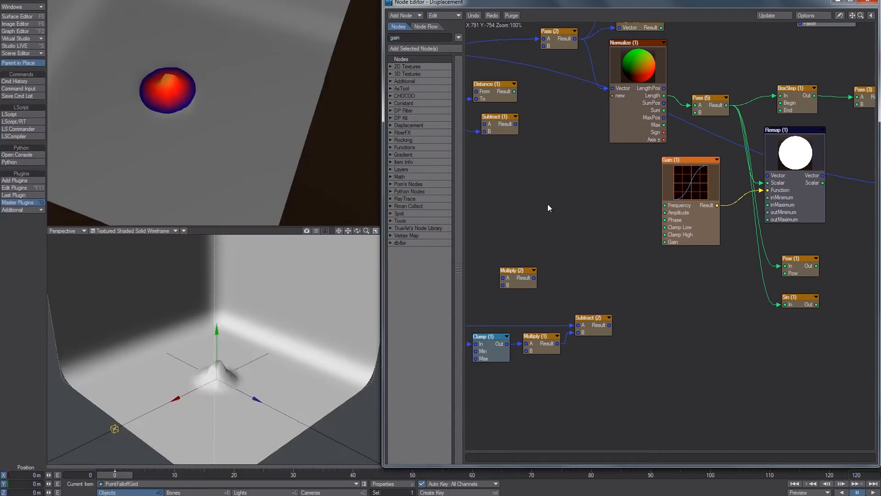
Nudge Pass (2) slightly lower and sketch two crossing strokes over the lower-left folded plane in the sketch document
{"action": "left_click_drag", "start_coordinate": [590, 183], "coordinate": [751, 296]}
{"action": "left_click_drag", "start_coordinate": [742, 198], "coordinate": [742, 203]}
{"action": "key", "text": "alt+Tab"}
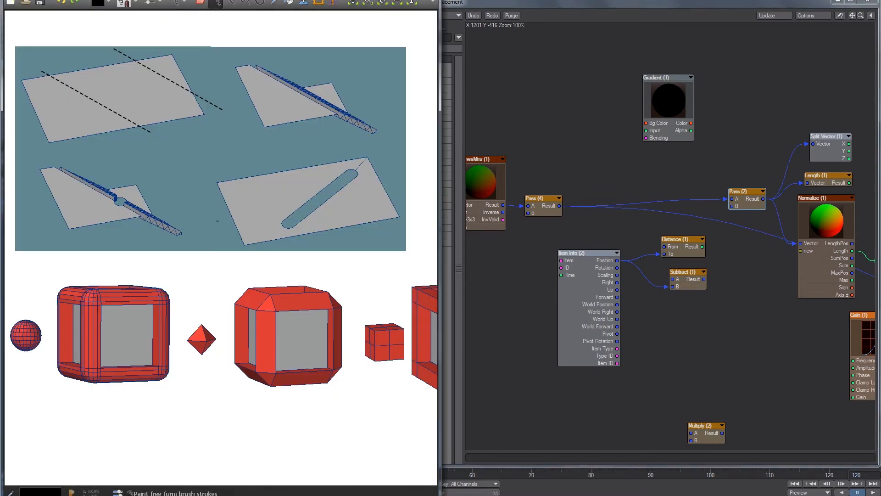
{"action": "left_click_drag", "start_coordinate": [107, 166], "coordinate": [133, 240]}
{"action": "left_click_drag", "start_coordinate": [62, 212], "coordinate": [153, 195]}
{"action": "left_click", "coordinate": [550, 178]}
Place Multiply (2) between Pass (4) and Pass (2), and connect Pass (4)'s Result to its input A
{"action": "left_click_drag", "start_coordinate": [685, 365], "coordinate": [662, 345], "text": "alt"}
{"action": "mouse_move", "coordinate": [680, 412]}
{"action": "left_mouse_down"}
{"action": "mouse_move", "coordinate": [578, 189]}
{"action": "mouse_move", "coordinate": [586, 159]}
{"action": "left_mouse_up"}
{"action": "left_click_drag", "start_coordinate": [491, 161], "coordinate": [552, 163], "text": "alt"}
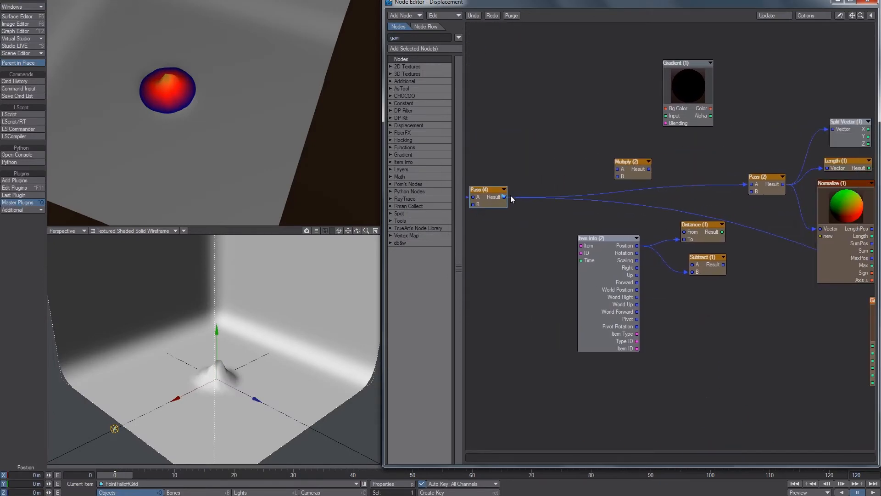
{"action": "left_click_drag", "start_coordinate": [505, 197], "coordinate": [618, 169]}
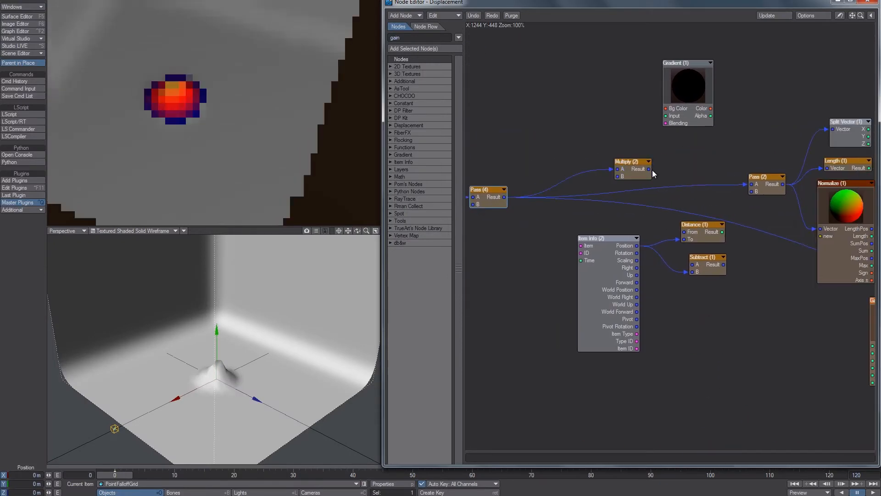
Set Multiply (2)'s B vector to X 1.0, Y 1.0, Z 0.0 and connect its Result to input A of Pass (2)
{"action": "double_click", "coordinate": [638, 172]}
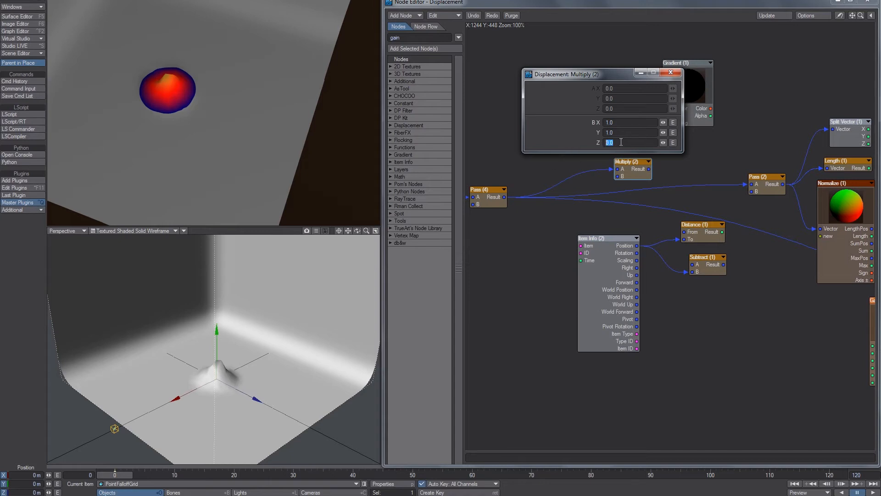
{"action": "left_click", "coordinate": [671, 72]}
{"action": "left_click_drag", "start_coordinate": [649, 169], "coordinate": [752, 184]}
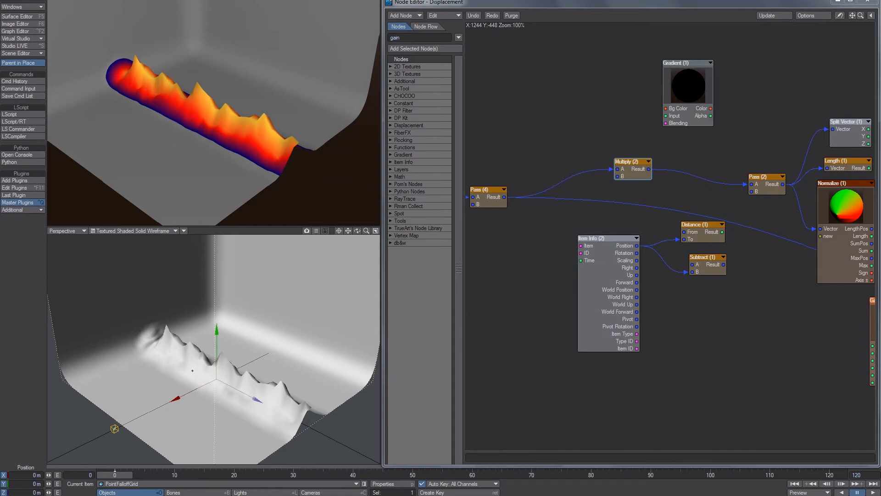
Move the grid to about -3.2 m in Y and rotate it to inspect the line-shaped falloff, undoing both transformations
{"action": "right_click_drag", "start_coordinate": [320, 381], "coordinate": [320, 438]}
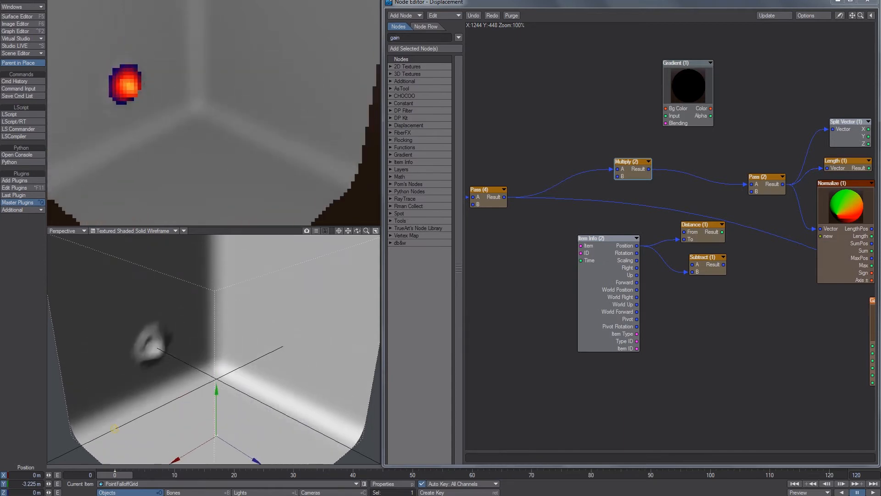
{"action": "key", "text": "y"}
{"action": "left_click_drag", "start_coordinate": [291, 88], "coordinate": [306, 47]}
{"action": "key", "text": "ctrl+z"}
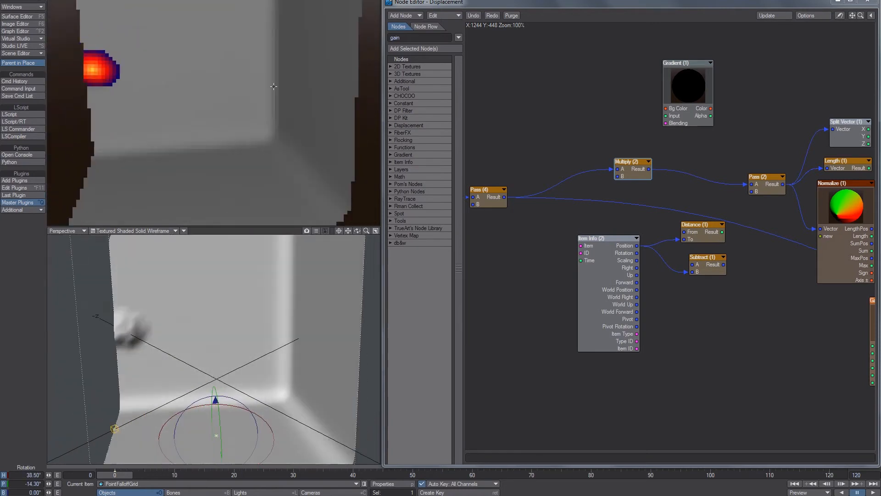
{"action": "key", "text": "t"}
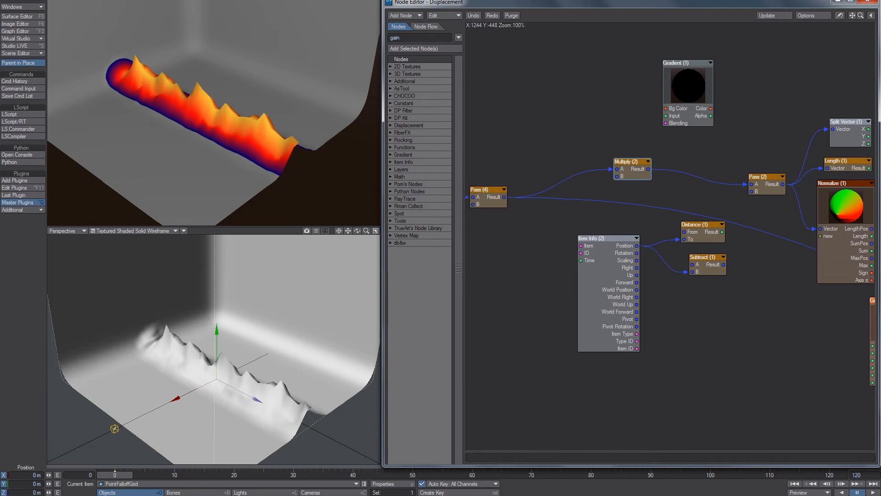
Switch to the sketch document, draw a short stroke, and undo the last three strokes
{"action": "key", "text": "alt+Tab"}
{"action": "scroll", "coordinate": [221, 293], "scroll_direction": "up", "scroll_amount": 3}
{"action": "mouse_move", "coordinate": [220, 296]}
{"action": "left_mouse_down"}
{"action": "mouse_move", "coordinate": [202, 316]}
{"action": "mouse_move", "coordinate": [220, 297]}
{"action": "mouse_move", "coordinate": [215, 317]}
{"action": "mouse_move", "coordinate": [257, 331]}
{"action": "mouse_move", "coordinate": [241, 323]}
{"action": "left_mouse_up"}
{"action": "key", "text": "ctrl+z"}
{"action": "key", "text": "ctrl+z"}
{"action": "key", "text": "ctrl+z"}
{"action": "left_click", "coordinate": [538, 142]}
Set Multiply (2)'s B X to 0.0 and move the grid to about -2.7 m in Y
{"action": "double_click", "coordinate": [636, 170]}
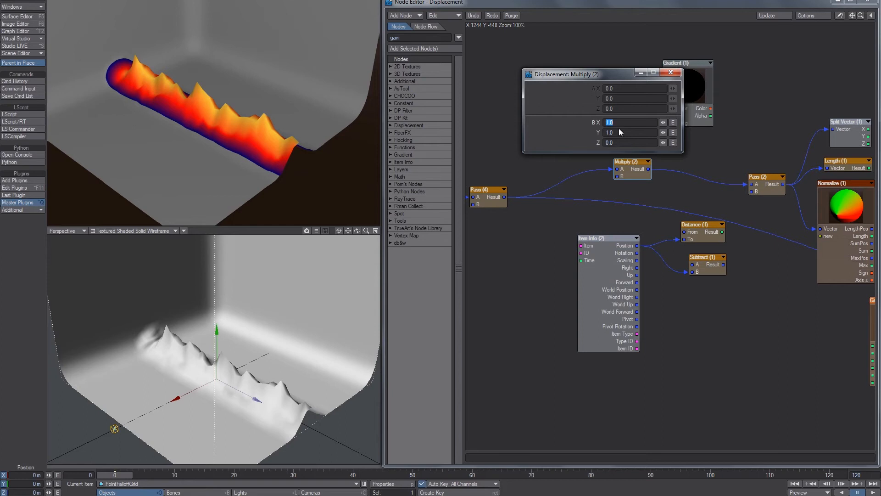
{"action": "type", "text": "0"}
{"action": "key", "text": "Return"}
{"action": "left_click_drag", "start_coordinate": [217, 354], "coordinate": [217, 379]}
{"action": "scroll", "coordinate": [226, 143], "scroll_direction": "down", "scroll_amount": 3}
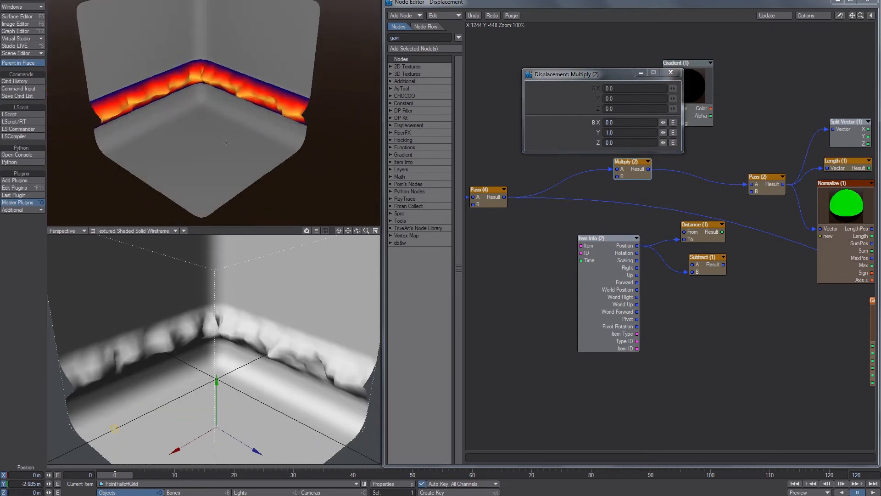
Rotate the grid to inspect the planar falloff, and undo the rotation and the vertical move
{"action": "key", "text": "y"}
{"action": "left_click_drag", "start_coordinate": [192, 113], "coordinate": [347, 140]}
{"action": "key", "text": "ctrl+z"}
{"action": "key", "text": "ctrl+z"}
Set Multiply (2)'s B Y to 0.0 and close its settings
{"action": "left_click", "coordinate": [534, 119]}
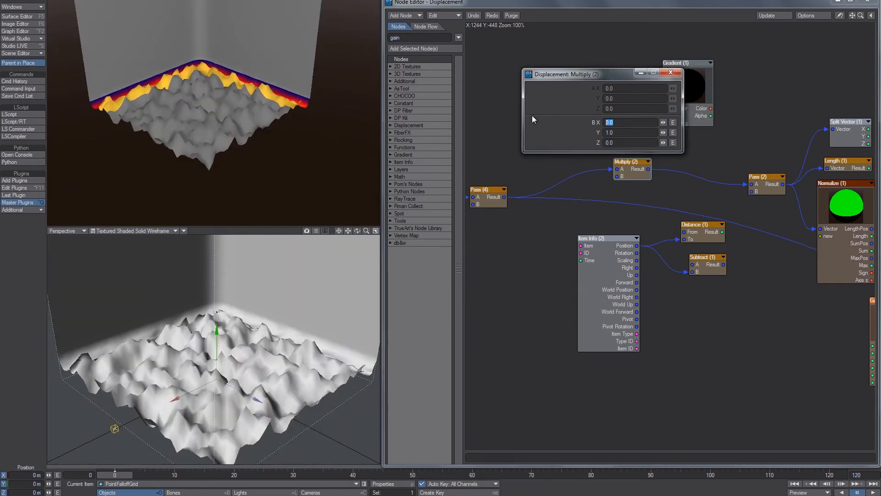
{"action": "key", "text": "Tab"}
{"action": "type", "text": "0"}
{"action": "key", "text": "Tab"}
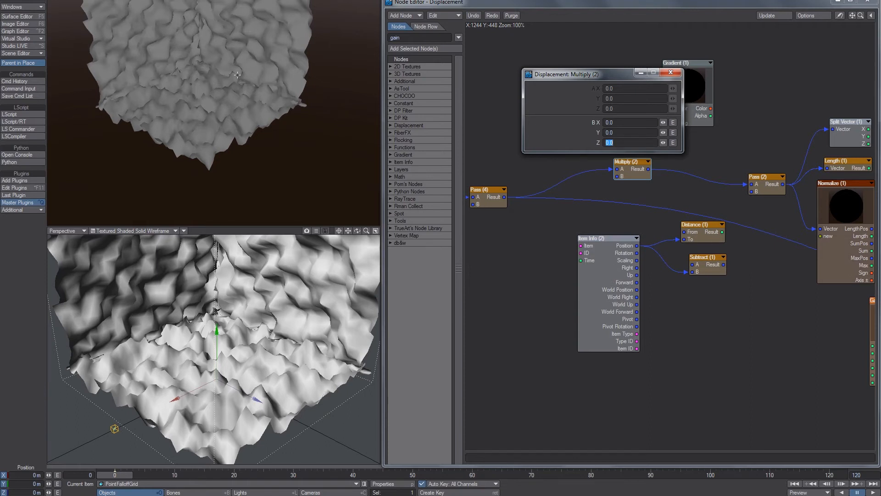
{"action": "double_click", "coordinate": [626, 173]}
{"action": "left_click", "coordinate": [671, 72]}
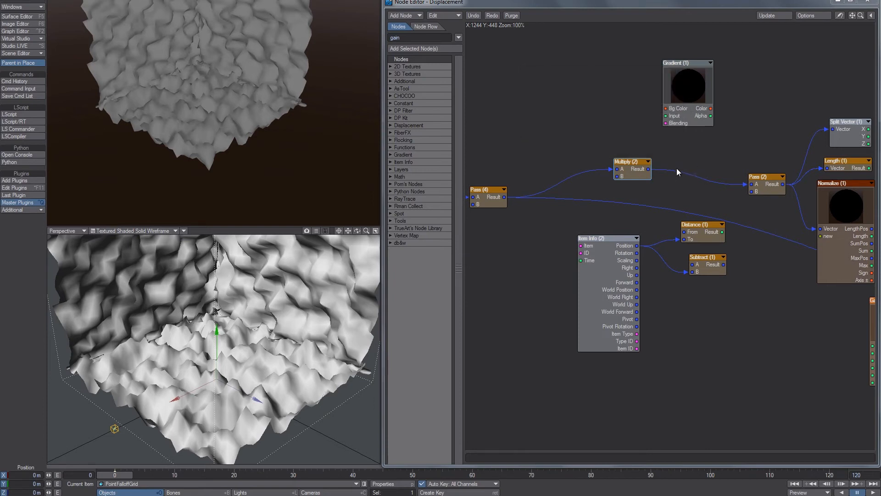
Connect Pass (4)'s Result directly to input A of Pass (2) and delete Multiply (2)
{"action": "left_click_drag", "start_coordinate": [620, 180], "coordinate": [610, 175], "text": "alt"}
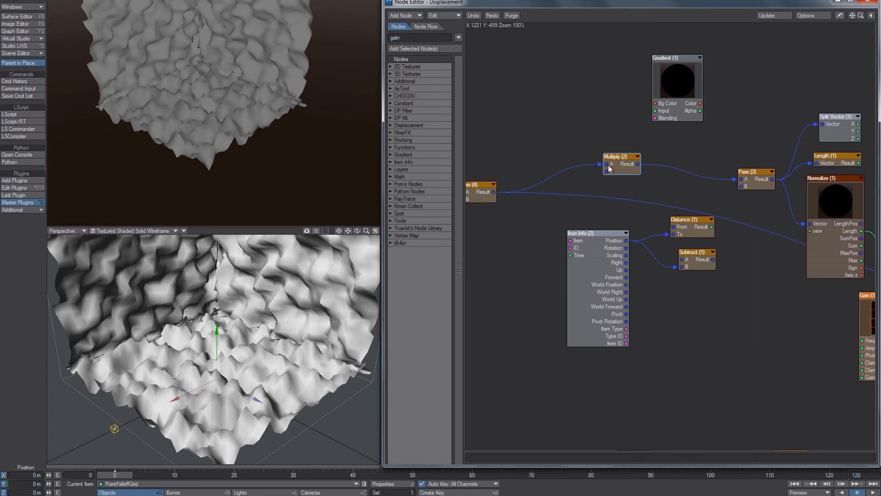
{"action": "left_click_drag", "start_coordinate": [493, 192], "coordinate": [741, 179]}
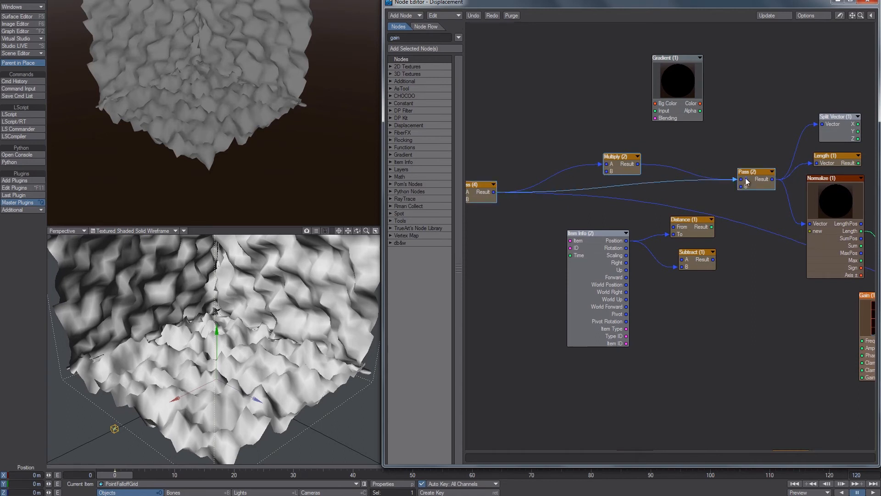
{"action": "left_click_drag", "start_coordinate": [629, 168], "coordinate": [623, 145]}
{"action": "key", "text": "Delete"}
Handwrite the equation "x × 0 = 0" in the blank area above the axis list in the sketch document
{"action": "key", "text": "alt+Tab"}
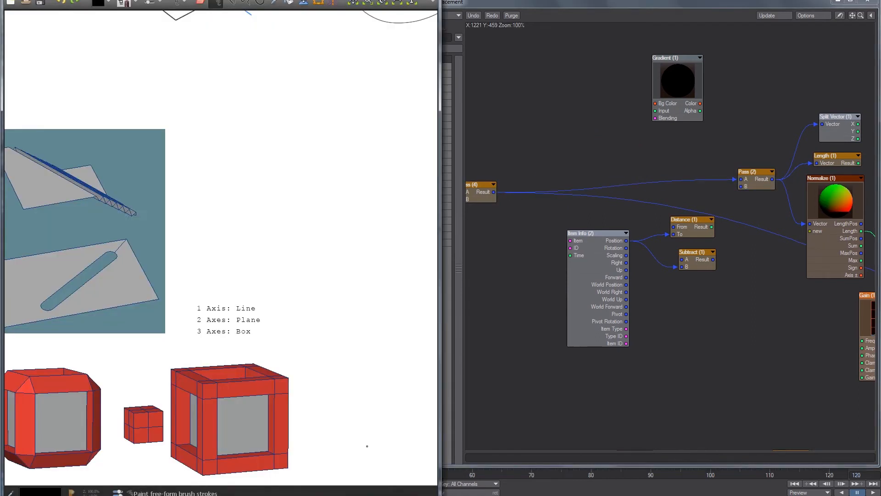
{"action": "middle_click_drag", "start_coordinate": [259, 120], "coordinate": [191, 142]}
{"action": "mouse_move", "coordinate": [209, 147]}
{"action": "left_mouse_down"}
{"action": "mouse_move", "coordinate": [225, 160]}
{"action": "mouse_move", "coordinate": [243, 156]}
{"action": "left_mouse_up"}
{"action": "mouse_move", "coordinate": [244, 150]}
{"action": "left_mouse_down"}
{"action": "mouse_move", "coordinate": [238, 156]}
{"action": "mouse_move", "coordinate": [283, 148]}
{"action": "left_mouse_up"}
{"action": "left_click_drag", "start_coordinate": [275, 152], "coordinate": [300, 148]}
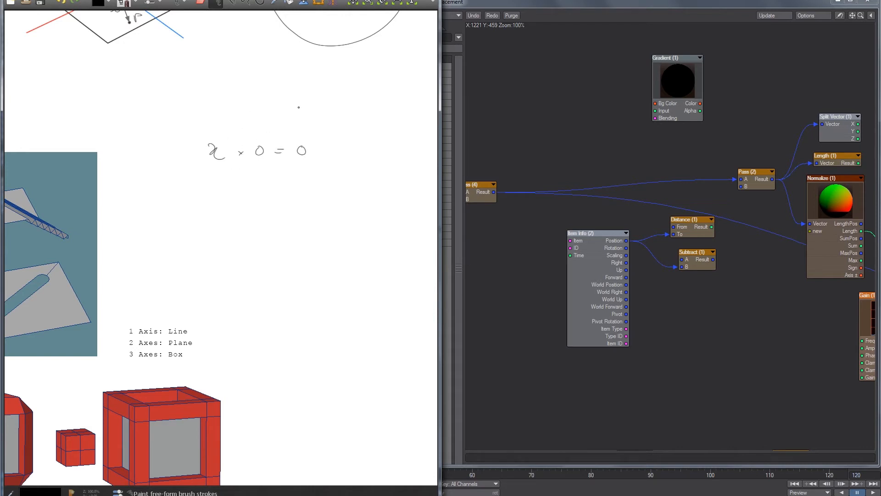
Handwrite the equation "x - x = 0" below the first equation and undo the last stroke
{"action": "left_click_drag", "start_coordinate": [194, 188], "coordinate": [192, 198]}
{"action": "mouse_move", "coordinate": [208, 188]}
{"action": "left_mouse_down"}
{"action": "mouse_move", "coordinate": [216, 199]}
{"action": "mouse_move", "coordinate": [293, 186]}
{"action": "left_mouse_up"}
{"action": "left_click_drag", "start_coordinate": [282, 192], "coordinate": [309, 182]}
{"action": "mouse_move", "coordinate": [273, 178]}
{"action": "left_mouse_down"}
{"action": "mouse_move", "coordinate": [254, 182]}
{"action": "mouse_move", "coordinate": [280, 183]}
{"action": "left_mouse_up"}
{"action": "key", "text": "ctrl+z"}
Handwrite "x - 0 = x" as the third equation, circle its final x and undo the circle
{"action": "left_click_drag", "start_coordinate": [205, 239], "coordinate": [253, 247]}
{"action": "mouse_move", "coordinate": [272, 240]}
{"action": "left_mouse_down"}
{"action": "mouse_move", "coordinate": [265, 248]}
{"action": "mouse_move", "coordinate": [272, 240]}
{"action": "left_mouse_up"}
{"action": "left_click_drag", "start_coordinate": [291, 239], "coordinate": [300, 242]}
{"action": "mouse_move", "coordinate": [312, 238]}
{"action": "left_mouse_down"}
{"action": "mouse_move", "coordinate": [330, 244]}
{"action": "mouse_move", "coordinate": [339, 225]}
{"action": "left_mouse_up"}
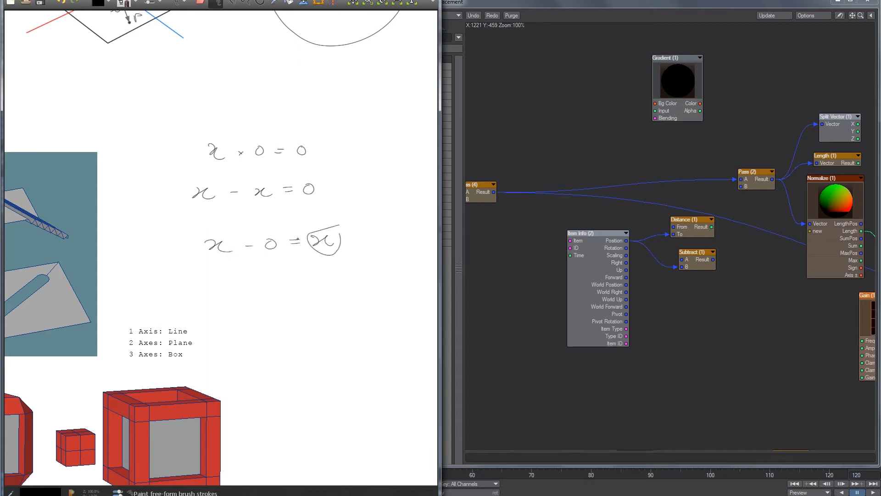
{"action": "key", "text": "ctrl+z"}
Write "×01" below the subtracted x in the second equation, and temporarily circle the resulting 0 and x
{"action": "left_click_drag", "start_coordinate": [272, 200], "coordinate": [294, 208]}
{"action": "left_click_drag", "start_coordinate": [320, 182], "coordinate": [321, 180]}
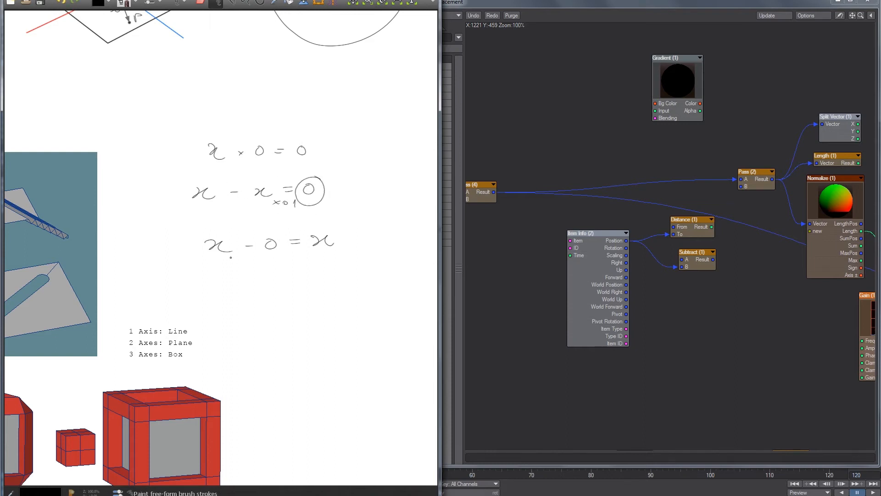
{"action": "key", "text": "ctrl+z"}
{"action": "mouse_move", "coordinate": [328, 227]}
{"action": "left_mouse_down"}
{"action": "mouse_move", "coordinate": [306, 233]}
{"action": "mouse_move", "coordinate": [327, 226]}
{"action": "left_mouse_up"}
{"action": "key", "text": "ctrl+z"}
Circle the subtracted x in the second equation, and write -1 and 1 beside the line illustrations
{"action": "middle_click_drag", "start_coordinate": [210, 241], "coordinate": [416, 209]}
{"action": "mouse_move", "coordinate": [132, 199]}
{"action": "middle_mouse_down"}
{"action": "mouse_move", "coordinate": [189, 212]}
{"action": "mouse_move", "coordinate": [250, 205]}
{"action": "middle_mouse_up"}
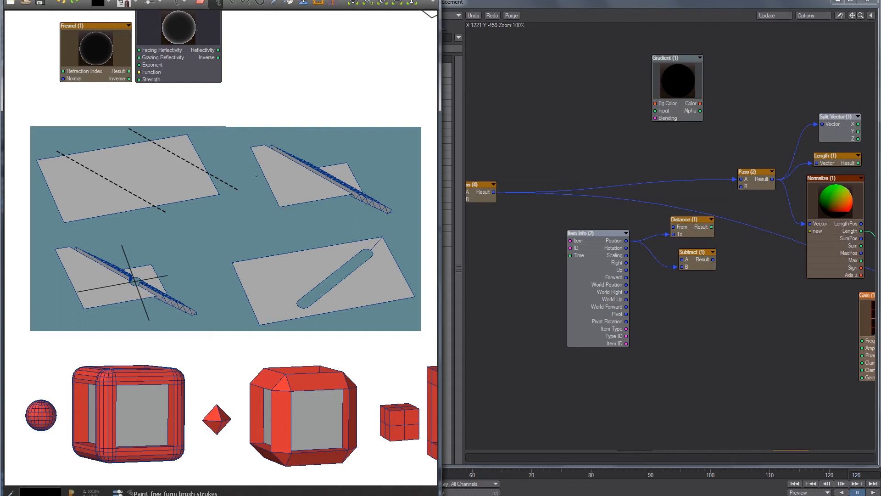
{"action": "middle_click_drag", "start_coordinate": [256, 175], "coordinate": [5, 149]}
{"action": "left_click_drag", "start_coordinate": [328, 136], "coordinate": [327, 133]}
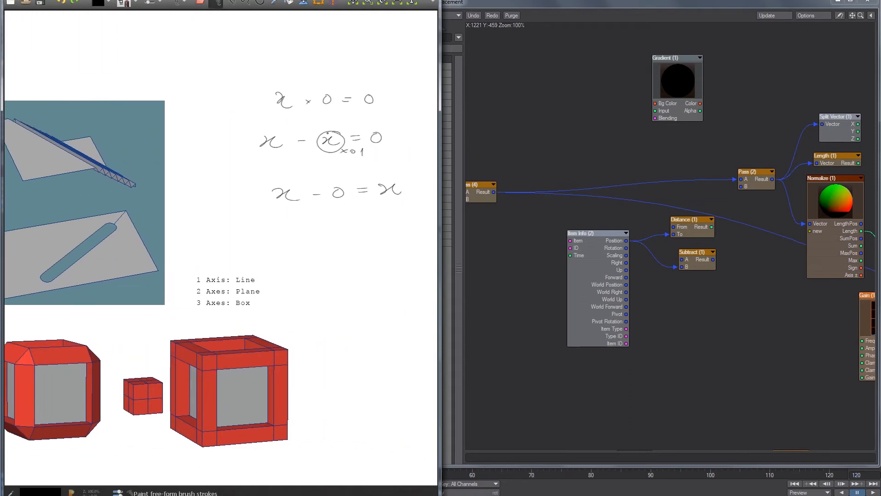
{"action": "left_click_drag", "start_coordinate": [304, 165], "coordinate": [318, 170]}
{"action": "middle_click_drag", "start_coordinate": [31, 179], "coordinate": [306, 205]}
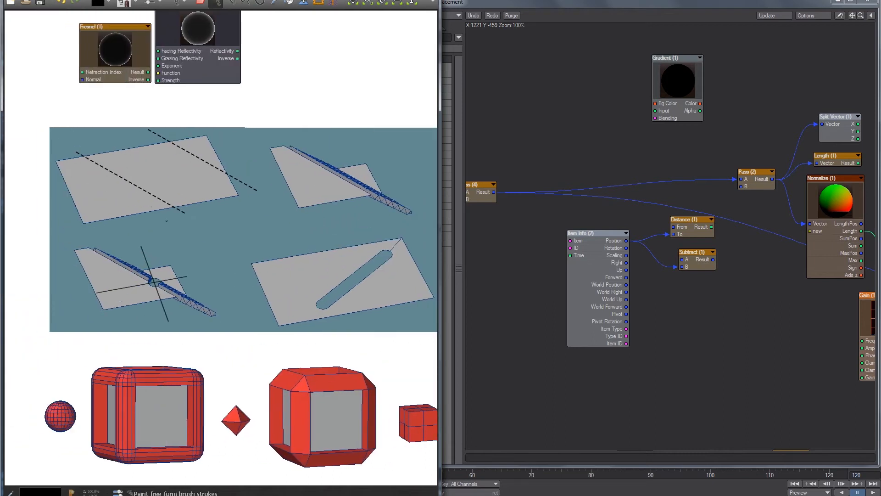
{"action": "key", "text": "ctrl+z"}
Move the Pass (1), Clamp (1), Multiply (1) and Subtract (2) chain to the free area above the Pass (4) to Pass (2) link
{"action": "left_click_drag", "start_coordinate": [711, 336], "coordinate": [657, 215], "text": "alt"}
{"action": "left_click_drag", "start_coordinate": [740, 277], "coordinate": [569, 264]}
{"action": "left_click_drag", "start_coordinate": [569, 264], "coordinate": [617, 409], "text": "alt"}
{"action": "left_click_drag", "start_coordinate": [617, 409], "coordinate": [561, 172]}
{"action": "left_click_drag", "start_coordinate": [678, 114], "coordinate": [692, 9]}
{"action": "left_click_drag", "start_coordinate": [560, 185], "coordinate": [566, 140], "text": "alt"}
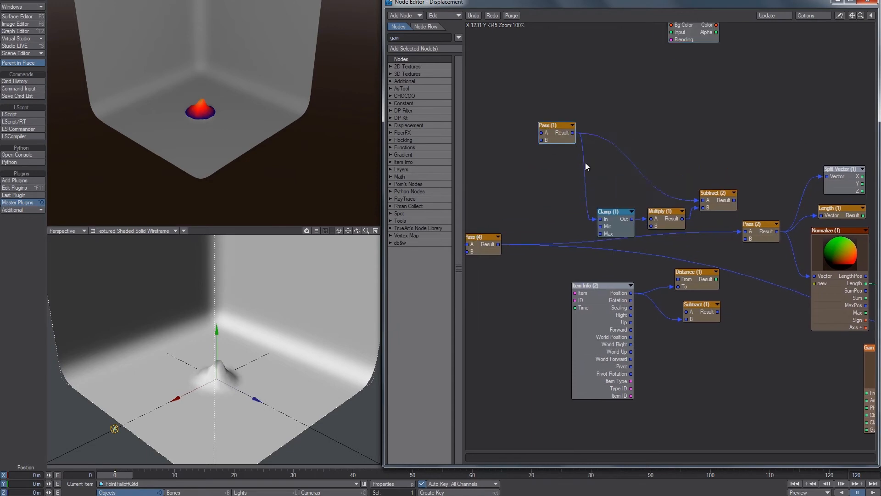
Reposition Pass (1) and connect Pass (4)'s Result to its input A
{"action": "left_click_drag", "start_coordinate": [551, 202], "coordinate": [534, 174]}
{"action": "left_click_drag", "start_coordinate": [498, 244], "coordinate": [522, 168]}
{"action": "left_click_drag", "start_coordinate": [732, 164], "coordinate": [706, 225], "text": "alt"}
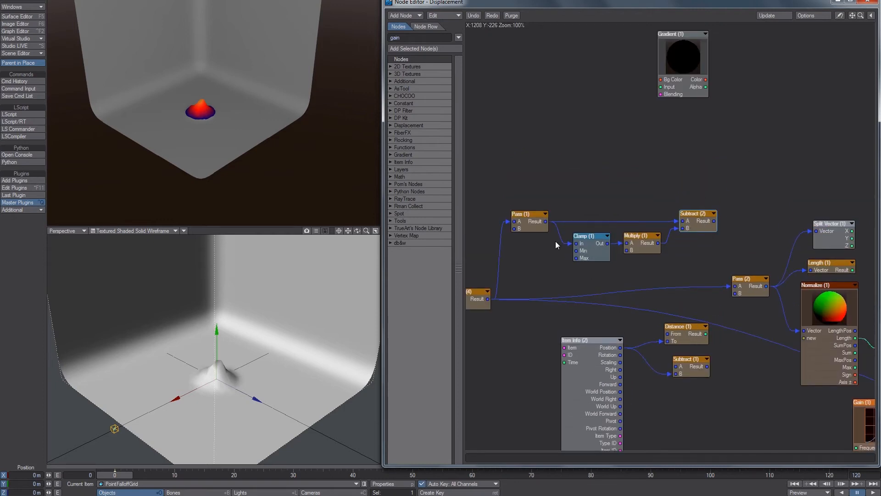
Set Multiply (1)'s B X, Y and Z to 0.0 and connect Subtract (2)'s Result to Pass (2)'s input A
{"action": "left_click", "coordinate": [641, 243]}
{"action": "double_click", "coordinate": [633, 249]}
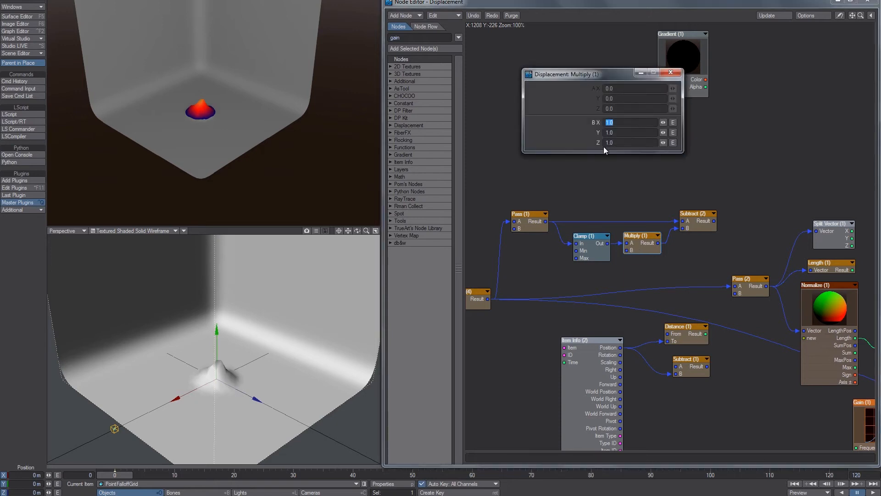
{"action": "type", "text": "0"}
{"action": "key", "text": "Tab"}
{"action": "type", "text": "0"}
{"action": "key", "text": "Tab"}
{"action": "type", "text": "0"}
{"action": "key", "text": "Return"}
{"action": "left_click_drag", "start_coordinate": [715, 220], "coordinate": [735, 286]}
Set Multiply (1)'s B Z to 1.0, inspect the stretched falloff and close the node's settings
{"action": "double_click", "coordinate": [639, 248]}
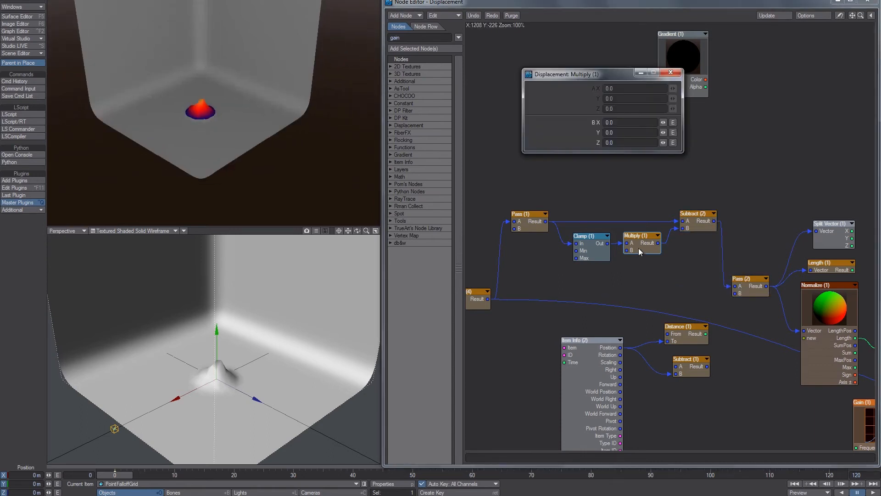
{"action": "left_click", "coordinate": [622, 144]}
{"action": "type", "text": "1"}
{"action": "key", "text": "Return"}
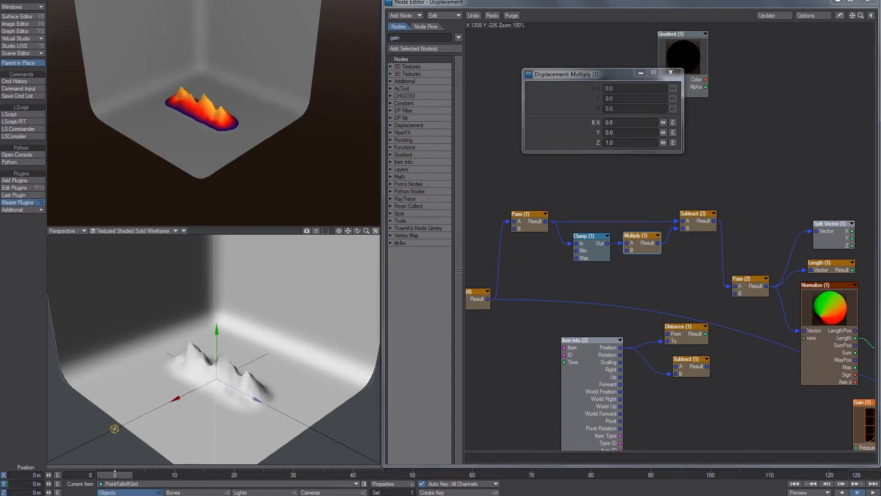
{"action": "scroll", "coordinate": [280, 119], "scroll_direction": "up", "scroll_amount": 3}
{"action": "scroll", "coordinate": [232, 119], "scroll_direction": "up", "scroll_amount": 1}
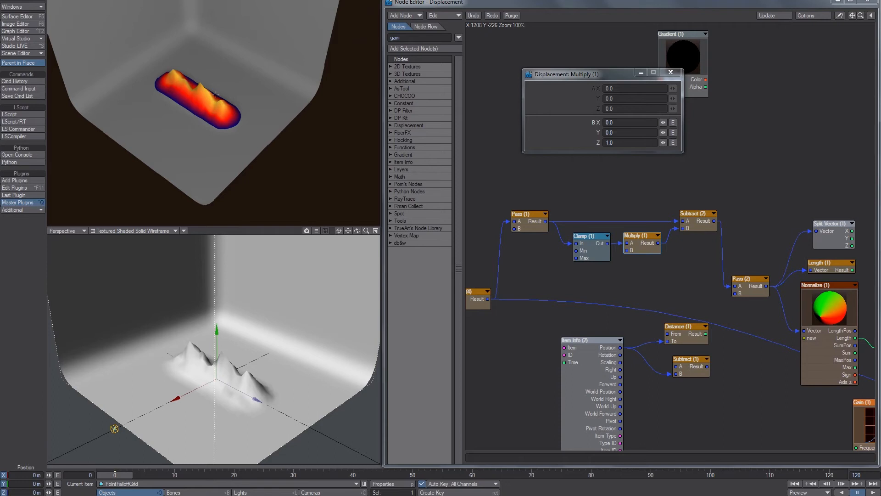
{"action": "left_click", "coordinate": [671, 74]}
Disconnect Scale (1)'s Result from the Displacement node's Input
{"action": "left_click_drag", "start_coordinate": [655, 152], "coordinate": [736, 177], "text": "alt"}
{"action": "left_click_drag", "start_coordinate": [826, 173], "coordinate": [502, 173], "text": "alt"}
{"action": "left_click_drag", "start_coordinate": [671, 173], "coordinate": [475, 182], "text": "alt"}
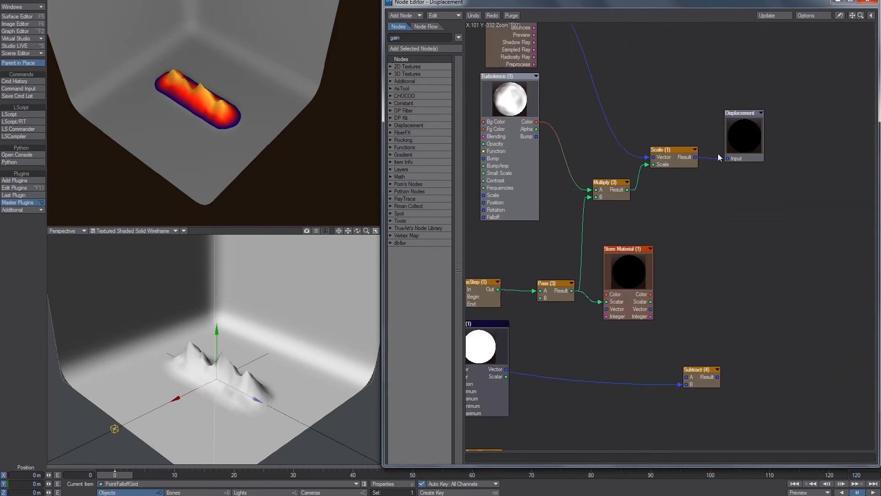
{"action": "left_click_drag", "start_coordinate": [722, 158], "coordinate": [692, 218]}
{"action": "left_click_drag", "start_coordinate": [636, 217], "coordinate": [683, 204], "text": "alt"}
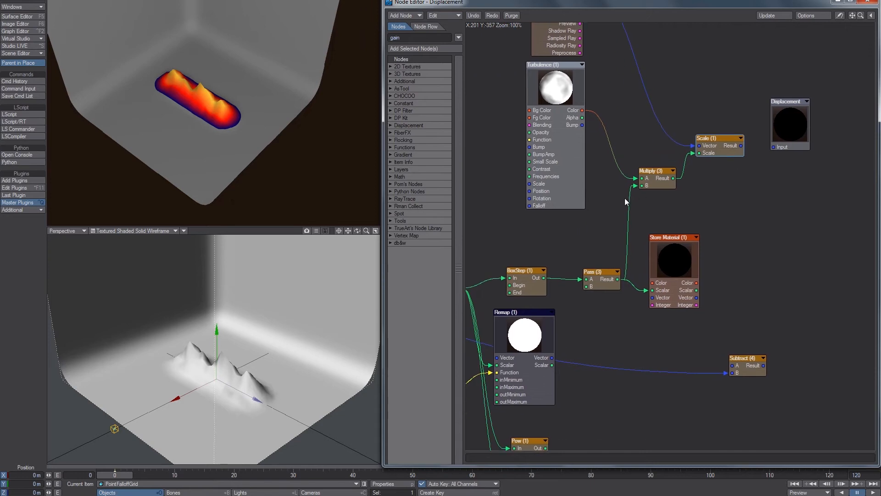
Connect Pass (2)'s Result to Subtract (4)'s input A, and Subtract (4)'s Result to the Displacement Input
{"action": "left_click_drag", "start_coordinate": [625, 197], "coordinate": [665, 190], "text": "alt"}
{"action": "left_click_drag", "start_coordinate": [473, 202], "coordinate": [778, 156], "text": "alt"}
{"action": "left_click_drag", "start_coordinate": [596, 150], "coordinate": [625, 158], "text": "alt"}
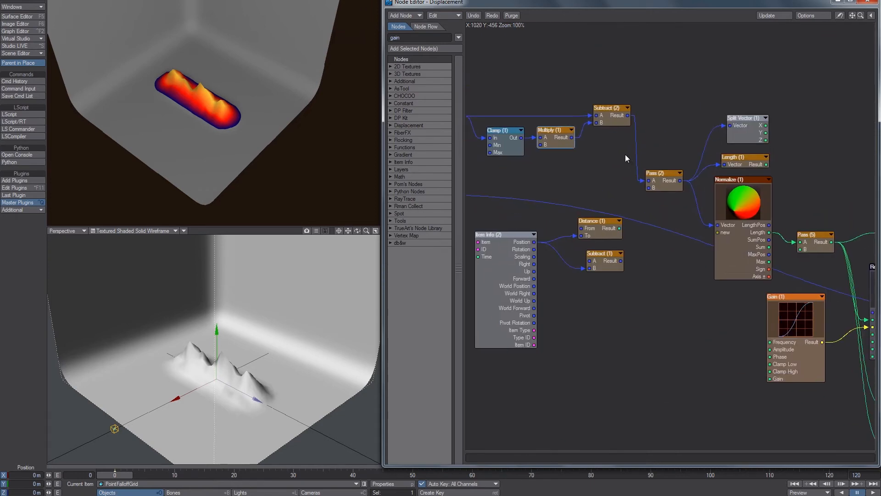
{"action": "left_click_drag", "start_coordinate": [654, 124], "coordinate": [880, 317], "text": "alt"}
{"action": "left_click_drag", "start_coordinate": [528, 188], "coordinate": [321, 230], "text": "alt"}
{"action": "left_click_drag", "start_coordinate": [872, 248], "coordinate": [558, 289], "text": "alt"}
{"action": "left_click_drag", "start_coordinate": [661, 385], "coordinate": [678, 169]}
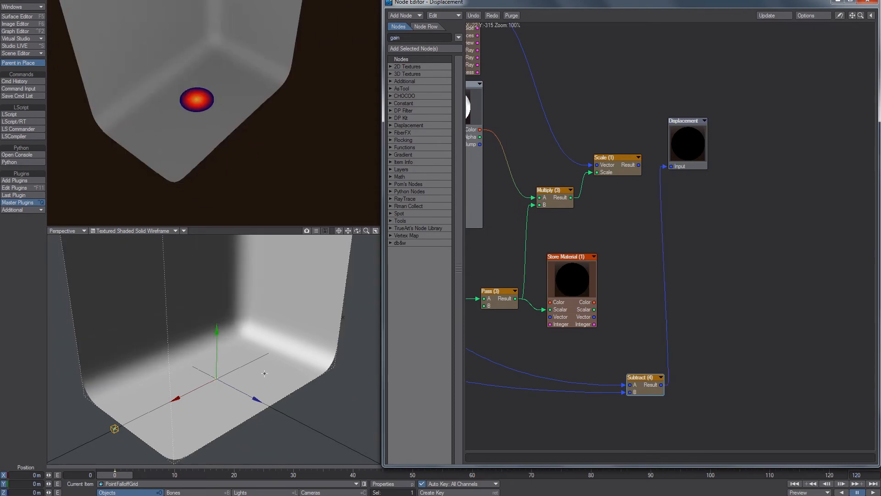
Rotate PointFalloffGrid to a heading of about 27.3° and inspect its displaced shape
{"action": "key", "text": "alt+Tab"}
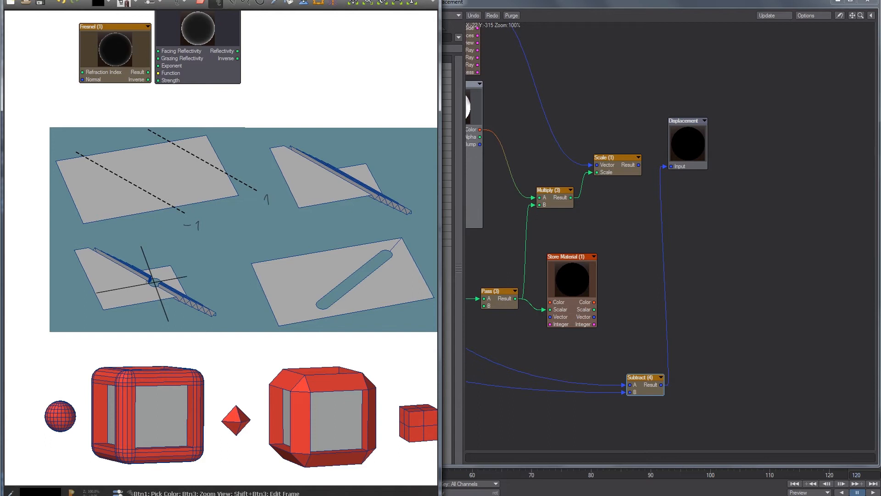
{"action": "key", "text": "alt+Tab"}
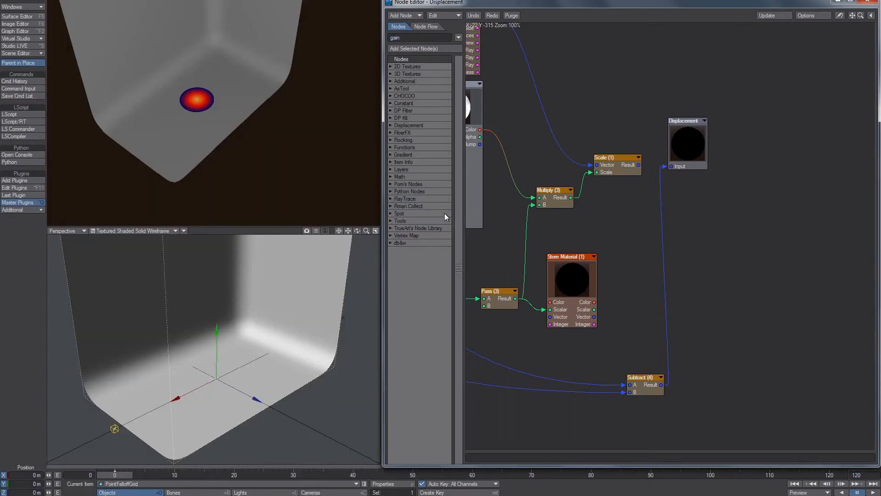
{"action": "mouse_move", "coordinate": [662, 167]}
{"action": "left_mouse_down"}
{"action": "mouse_move", "coordinate": [659, 213]}
{"action": "mouse_move", "coordinate": [671, 167]}
{"action": "left_mouse_up"}
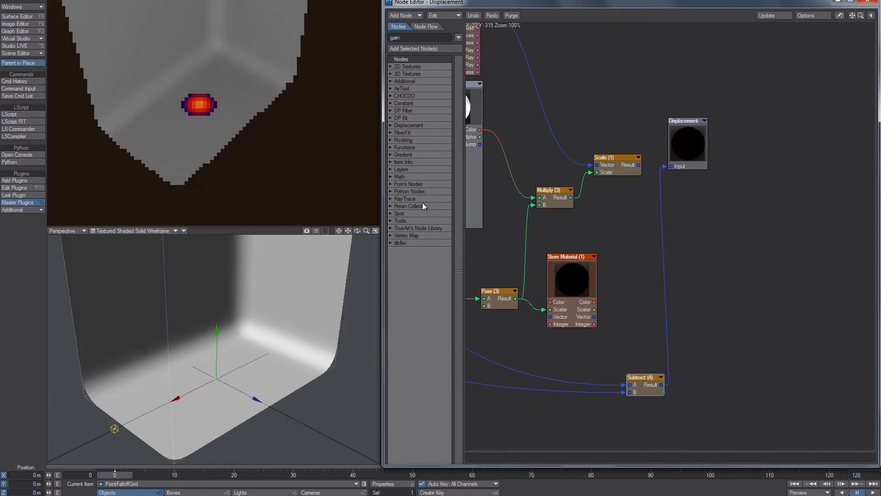
{"action": "key", "text": "y"}
{"action": "left_click_drag", "start_coordinate": [257, 363], "coordinate": [299, 369]}
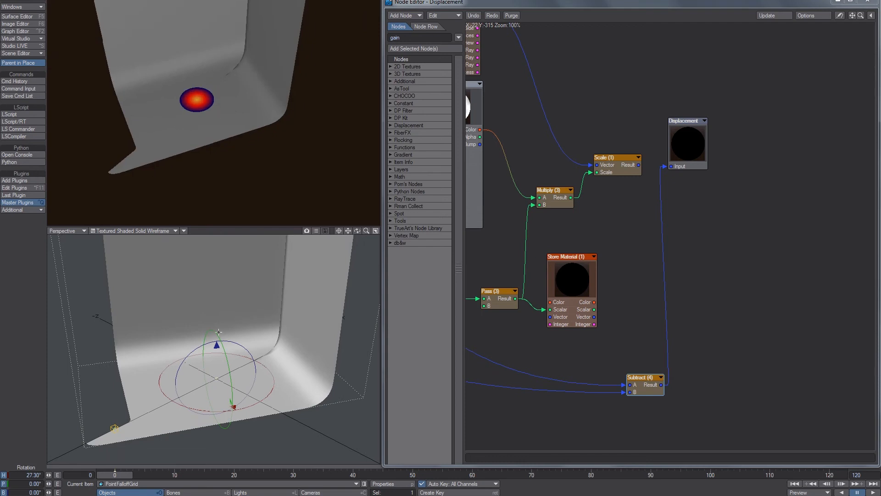
{"action": "left_click_drag", "start_coordinate": [219, 331], "coordinate": [227, 336], "text": "alt"}
{"action": "left_click_drag", "start_coordinate": [181, 390], "coordinate": [125, 411], "text": "alt"}
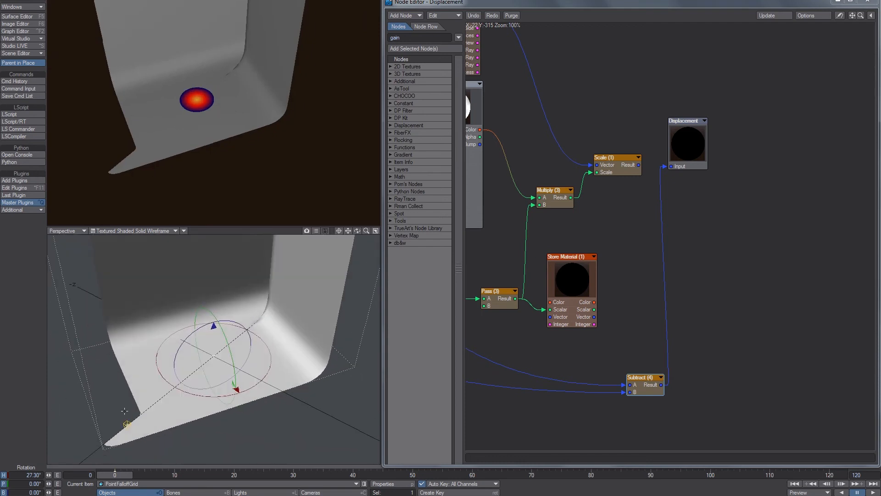
{"action": "left_click_drag", "start_coordinate": [266, 295], "coordinate": [205, 320], "text": "alt"}
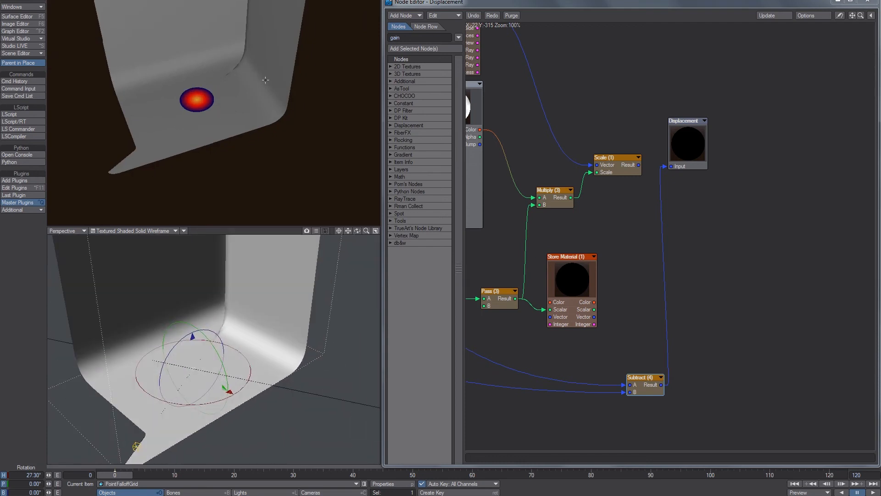
{"action": "left_click_drag", "start_coordinate": [216, 260], "coordinate": [256, 347], "text": "alt"}
Set Clamp (1)'s Max Z to 4.0
{"action": "left_click_drag", "start_coordinate": [617, 273], "coordinate": [663, 236], "text": "alt"}
{"action": "double_click", "coordinate": [588, 217]}
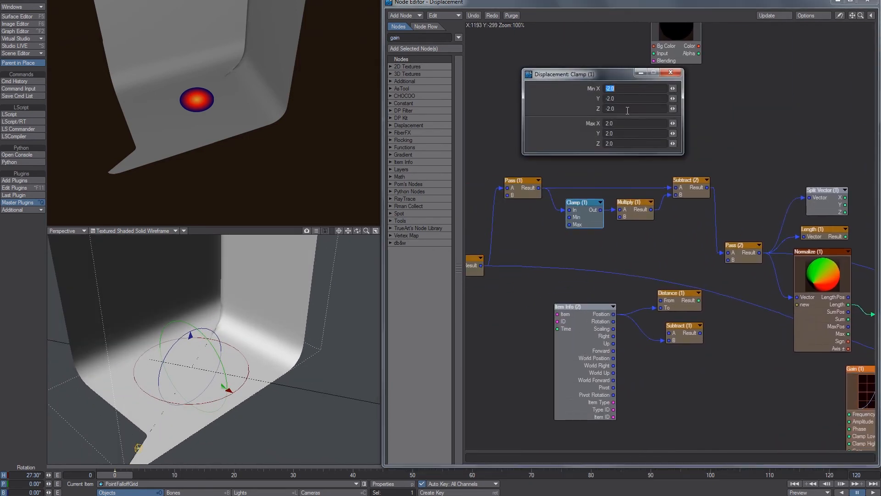
{"action": "left_click", "coordinate": [620, 125]}
{"action": "left_click", "coordinate": [623, 143]}
{"action": "type", "text": "4"}
{"action": "key", "text": "Return"}
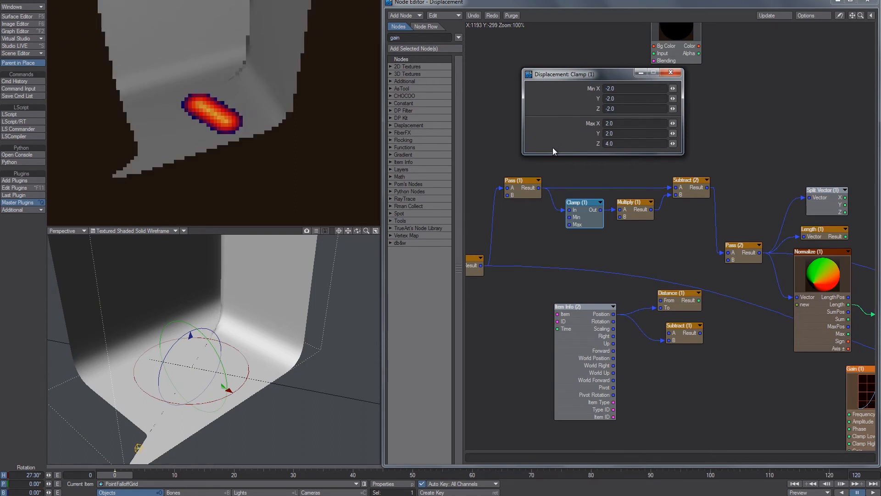
Select Falloff_Cntrl with the Move tool and disconnect Subtract (4)'s Result from the Displacement Input
{"action": "left_click", "coordinate": [138, 447]}
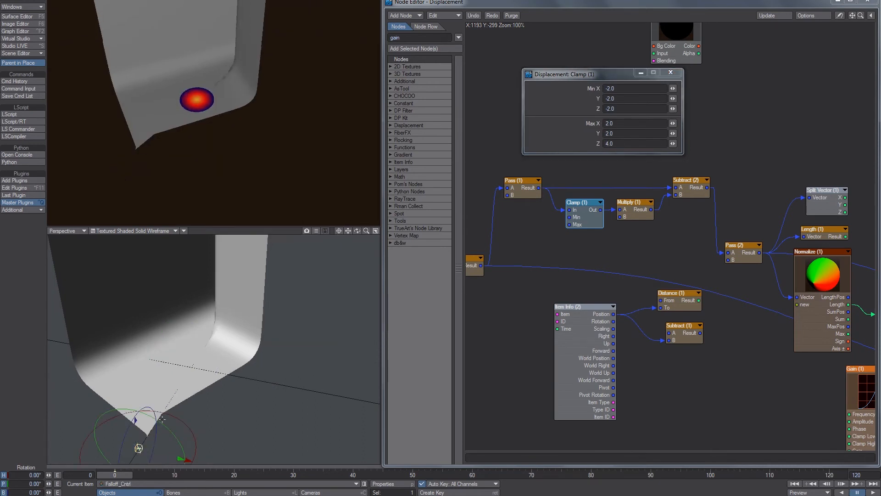
{"action": "key", "text": "t"}
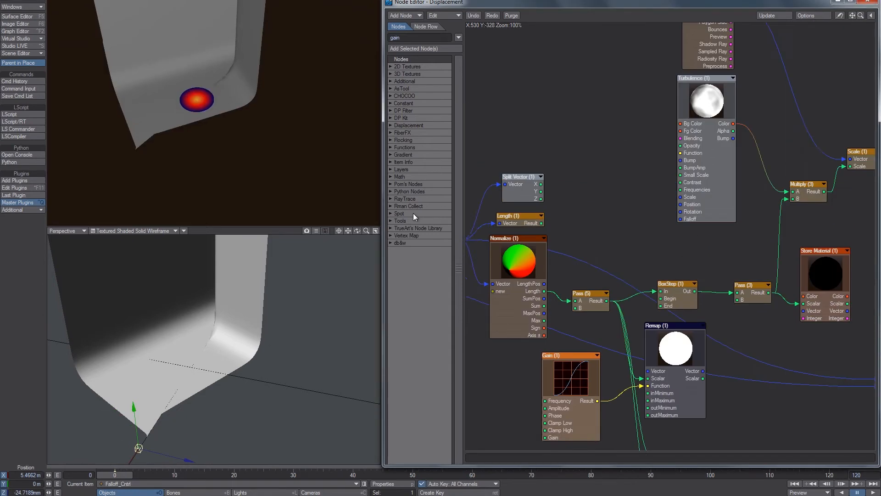
{"action": "left_click_drag", "start_coordinate": [413, 213], "coordinate": [186, 193], "text": "alt"}
{"action": "left_click_drag", "start_coordinate": [700, 140], "coordinate": [700, 198]}
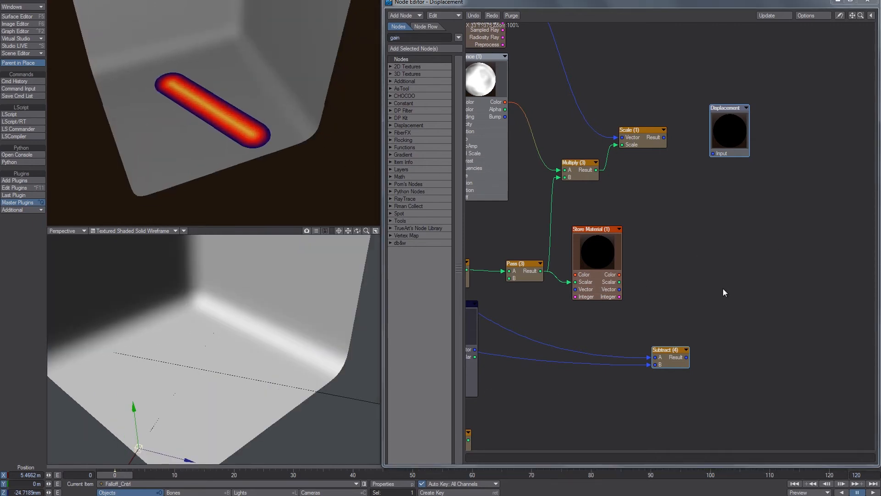
{"action": "left_click_drag", "start_coordinate": [745, 277], "coordinate": [783, 305], "text": "alt"}
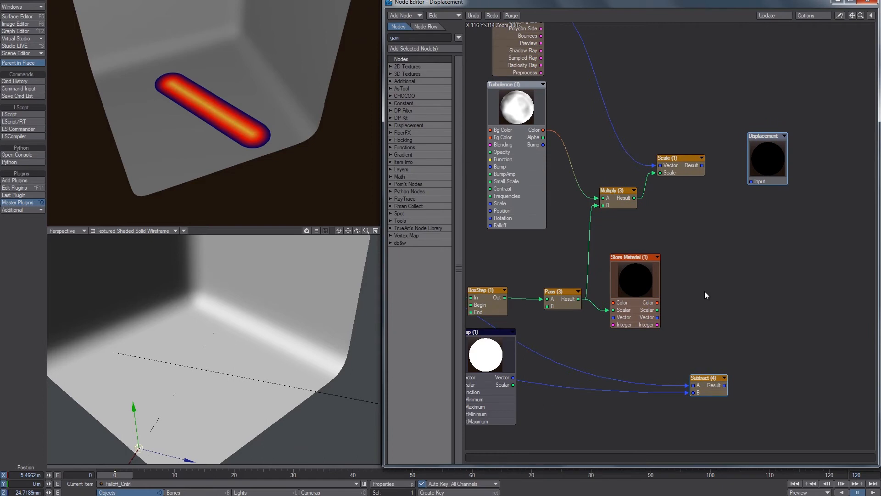
Open Multiply (1)'s settings, select the falloff grid and undo its rotation
{"action": "left_click_drag", "start_coordinate": [727, 380], "coordinate": [792, 381], "text": "alt"}
{"action": "left_click_drag", "start_coordinate": [634, 326], "coordinate": [661, 277], "text": "alt"}
{"action": "left_click_drag", "start_coordinate": [539, 212], "coordinate": [559, 212], "text": "alt"}
{"action": "double_click", "coordinate": [619, 205]}
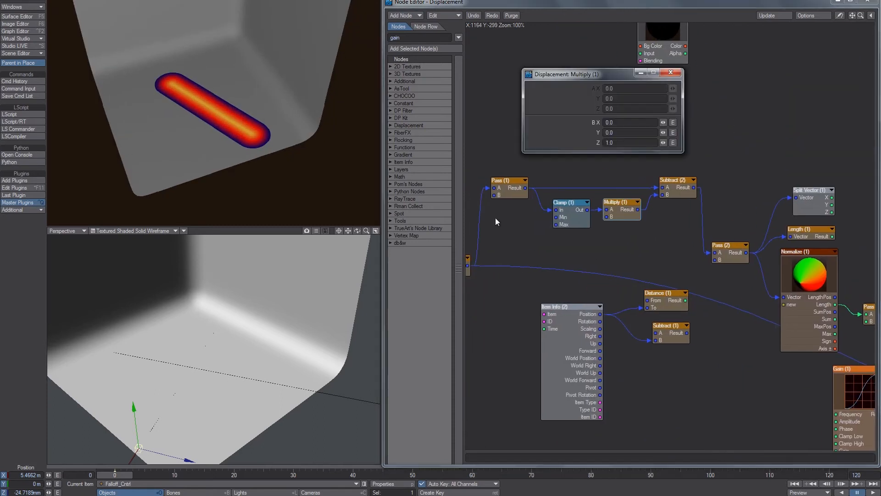
{"action": "left_click", "coordinate": [173, 132]}
{"action": "key", "text": "ctrl+z"}
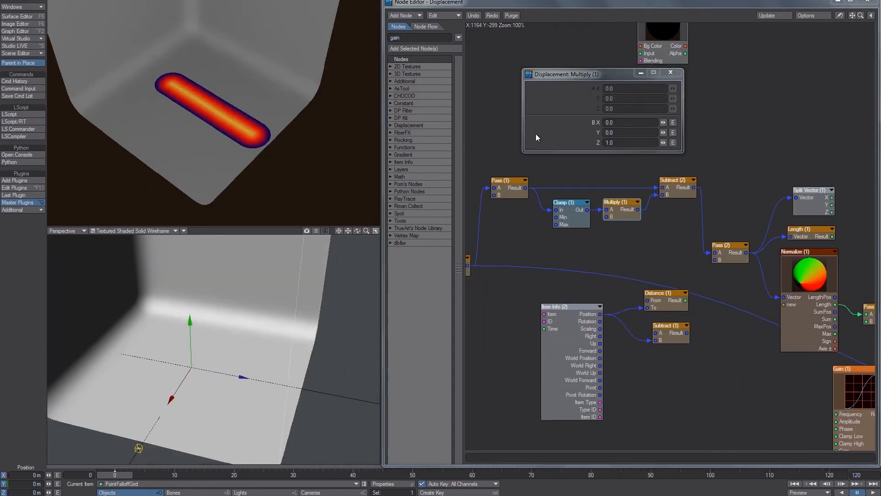
Set Multiply (1)'s B X to 1.0 and close its settings
{"action": "left_click", "coordinate": [626, 123]}
{"action": "type", "text": "1"}
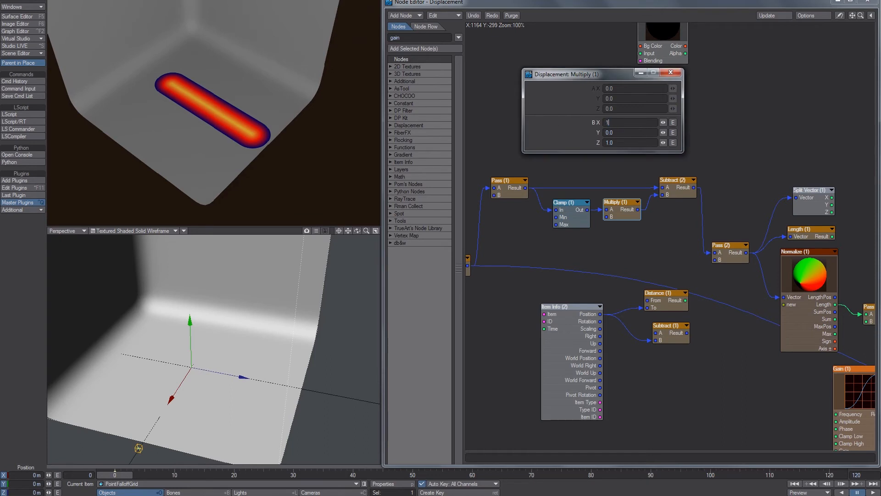
{"action": "key", "text": "Tab"}
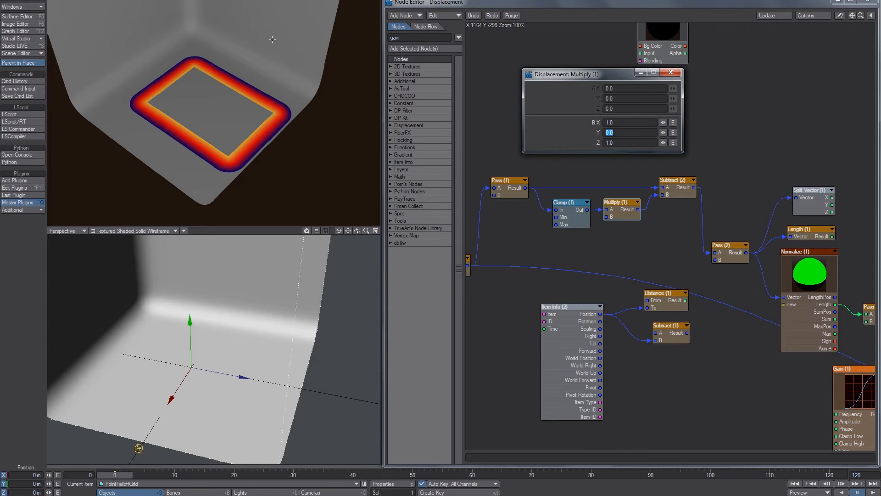
{"action": "left_click", "coordinate": [671, 72]}
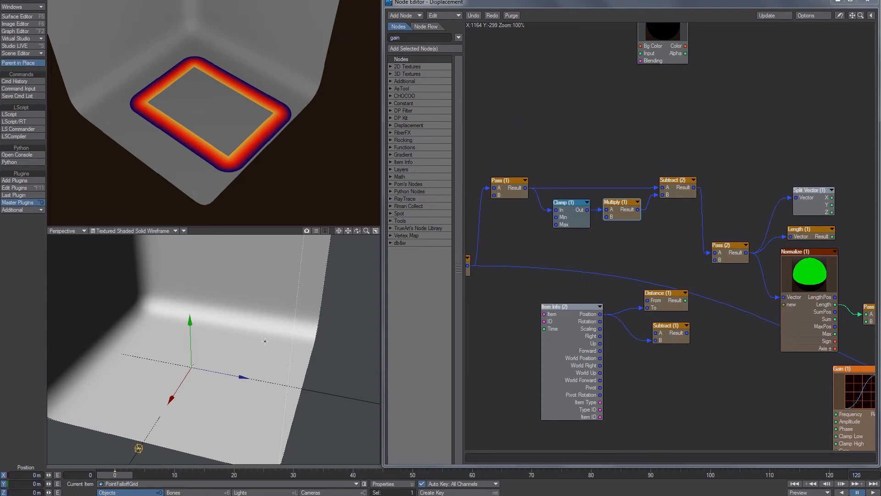
Rotate the grid to inspect the rectangular falloff, and undo the rotation
{"action": "key", "text": "y"}
{"action": "left_click_drag", "start_coordinate": [217, 411], "coordinate": [188, 299]}
{"action": "key", "text": "ctrl+z"}
Connect Normalize (1)'s Sum output to Pass (5)'s input A, and replace that link with the Max output
{"action": "left_click_drag", "start_coordinate": [699, 182], "coordinate": [533, 153], "text": "alt"}
{"action": "left_click_drag", "start_coordinate": [665, 209], "coordinate": [572, 178], "text": "alt"}
{"action": "left_click_drag", "start_coordinate": [577, 259], "coordinate": [608, 254]}
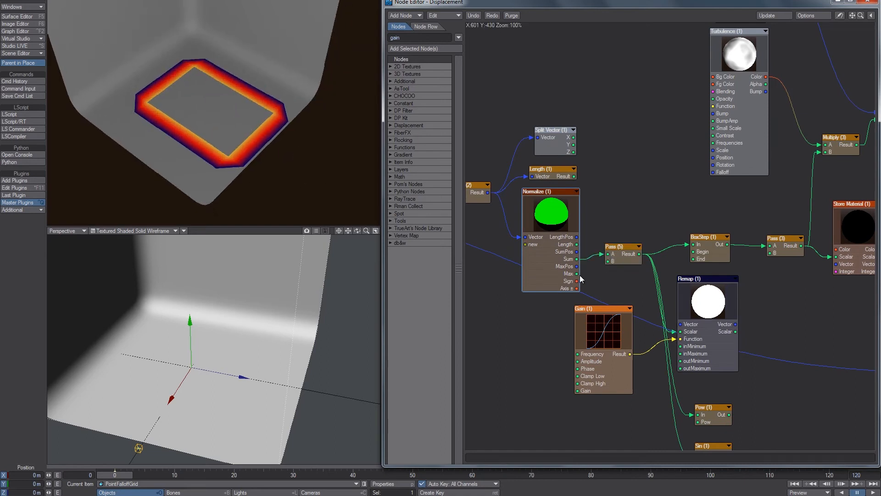
{"action": "left_click_drag", "start_coordinate": [578, 274], "coordinate": [607, 254]}
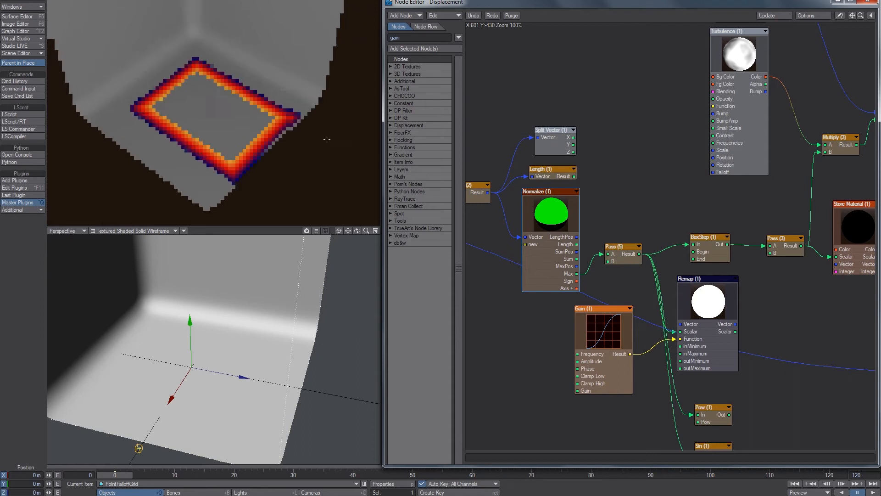
{"action": "left_click_drag", "start_coordinate": [658, 273], "coordinate": [646, 200]}
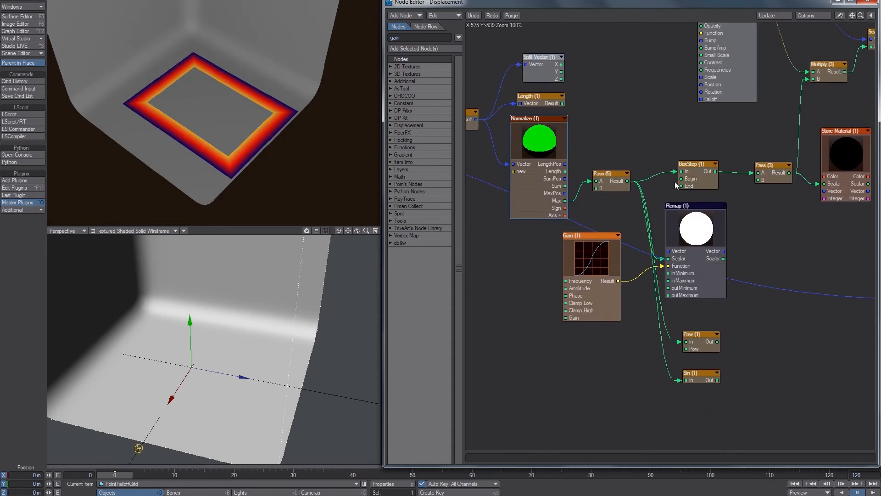
Connect Sin (1)'s Out to BoxStep (1)'s In and Normalize (1)'s Sum output to Pass (5)'s input A
{"action": "left_click_drag", "start_coordinate": [718, 380], "coordinate": [682, 171]}
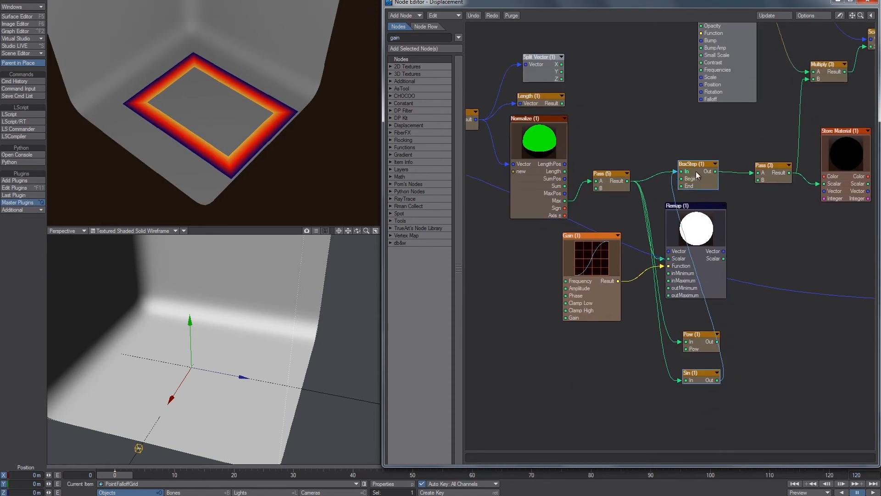
{"action": "left_click_drag", "start_coordinate": [564, 186], "coordinate": [595, 181]}
Rotate the falloff grid to inspect the sine pattern, undo the rotation, and reconnect Pass (5)'s Result to BoxStep (1)'s In
{"action": "left_click_drag", "start_coordinate": [260, 154], "coordinate": [322, 158]}
{"action": "key", "text": "ctrl+z"}
{"action": "key", "text": "y"}
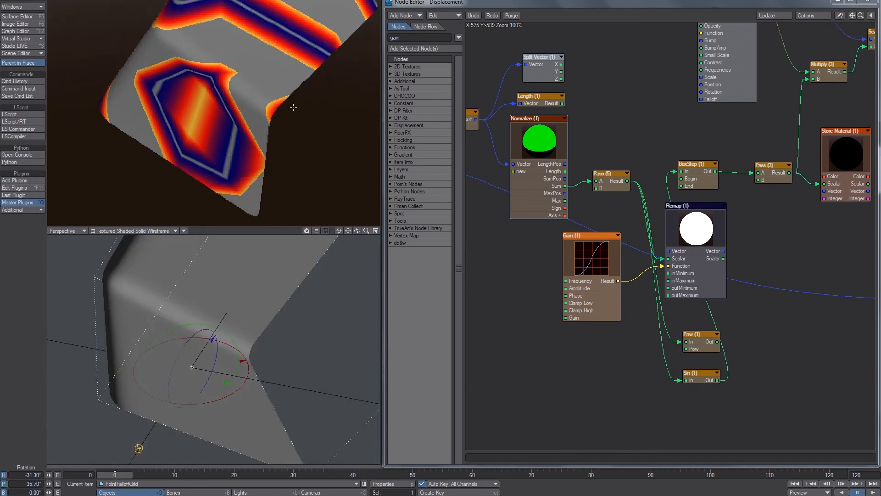
{"action": "key", "text": "ctrl+z"}
{"action": "key", "text": "t"}
{"action": "left_click_drag", "start_coordinate": [627, 181], "coordinate": [682, 171]}
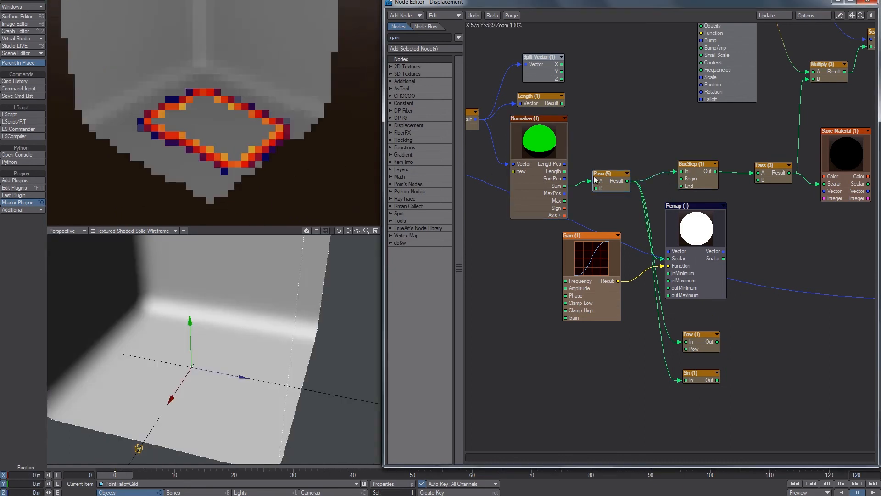
Set Multiply (1)'s B Y to 1.0 and close its settings
{"action": "left_click_drag", "start_coordinate": [543, 107], "coordinate": [590, 161], "text": "alt"}
{"action": "left_click_drag", "start_coordinate": [504, 102], "coordinate": [608, 139], "text": "alt"}
{"action": "double_click", "coordinate": [608, 139]}
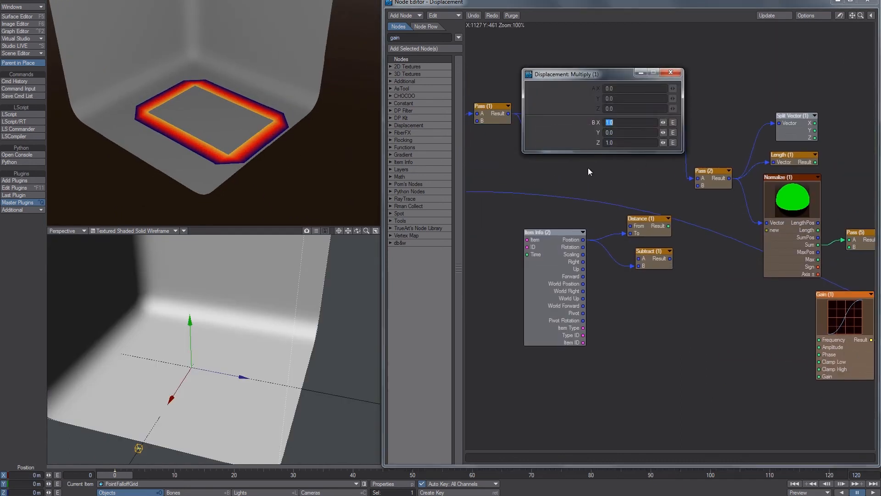
{"action": "key", "text": "Tab"}
{"action": "type", "text": "1"}
{"action": "key", "text": "Tab"}
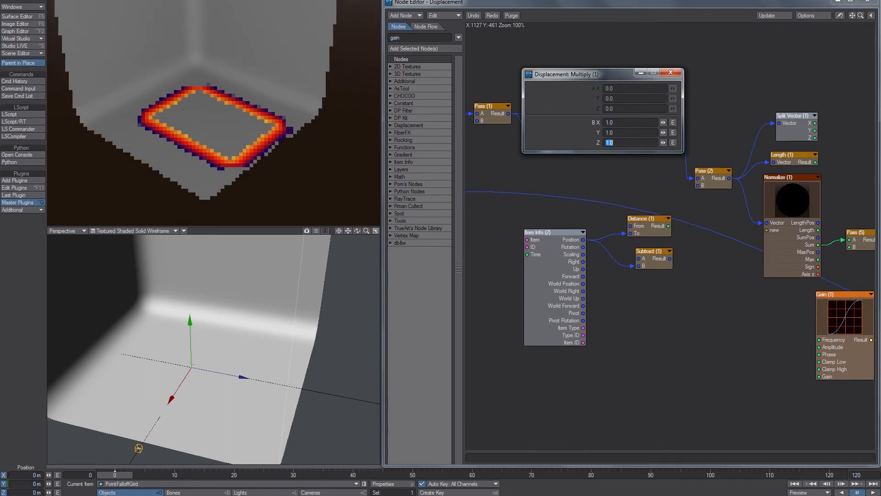
{"action": "left_click", "coordinate": [671, 72]}
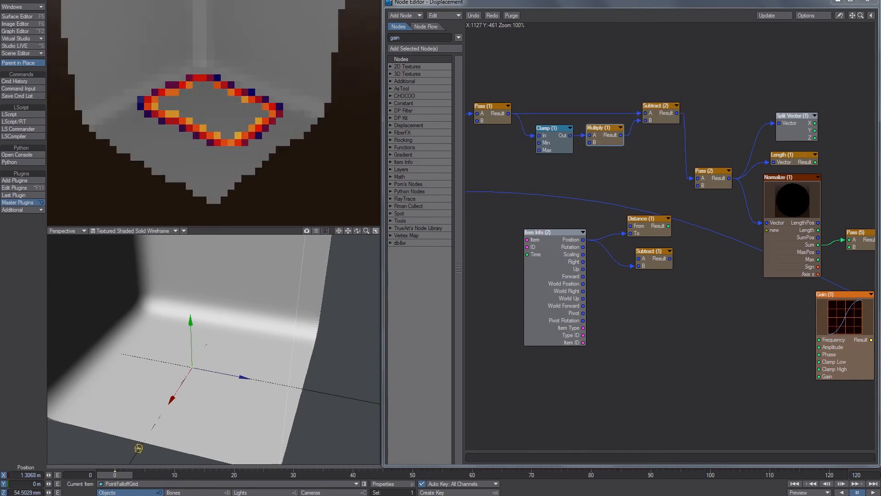
Rotate the falloff grid to inspect the box-shaped falloff from other angles, and undo the rotation
{"action": "key", "text": "y"}
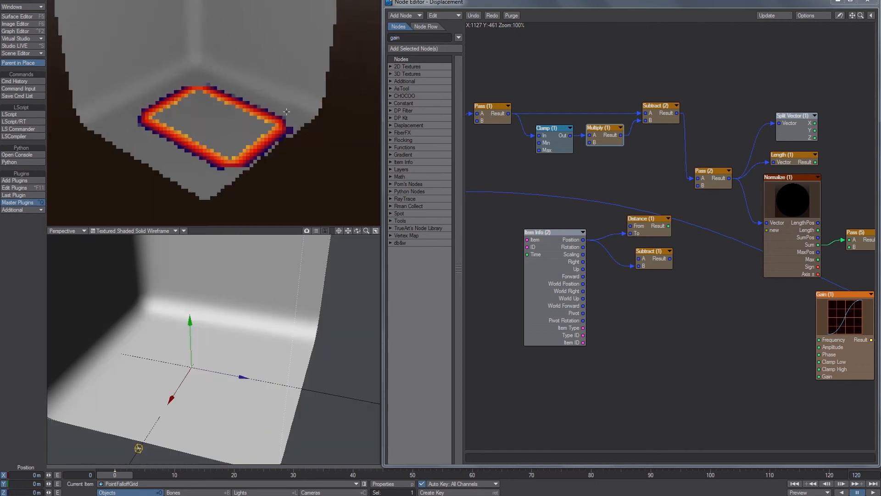
{"action": "left_click_drag", "start_coordinate": [285, 142], "coordinate": [341, 74]}
{"action": "key", "text": "ctrl+z"}
{"action": "key", "text": "ctrl+z"}
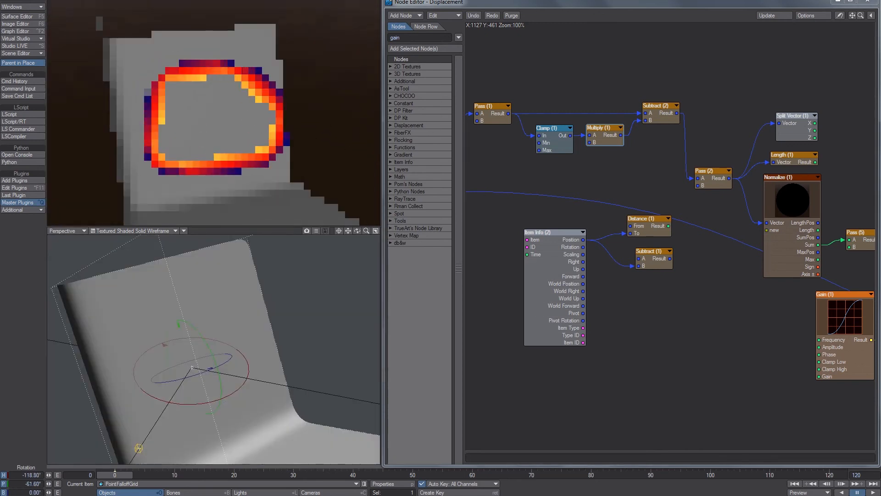
{"action": "key", "text": "t"}
{"action": "key", "text": "h"}
Set Clamp (1)'s Max Z to 2.0 and rotate the grid to inspect the cube-shaped falloff
{"action": "double_click", "coordinate": [552, 142]}
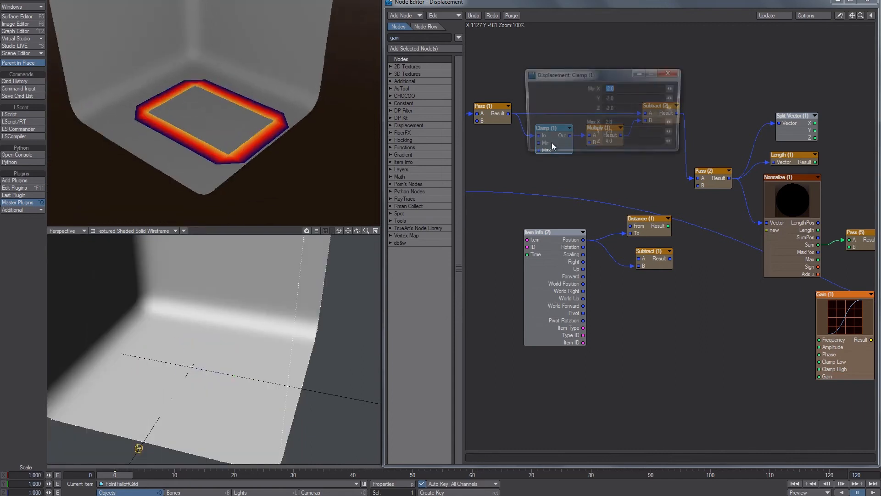
{"action": "left_click", "coordinate": [629, 144]}
{"action": "type", "text": "2"}
{"action": "key", "text": "Return"}
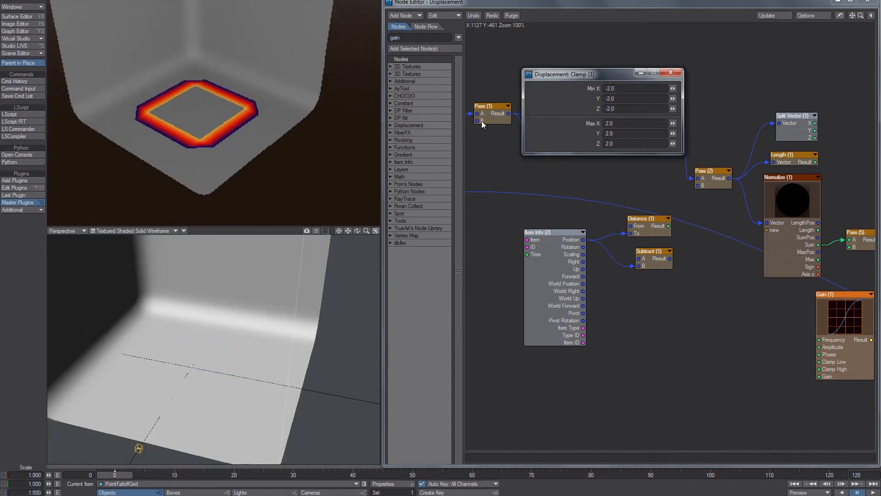
{"action": "key", "text": "y"}
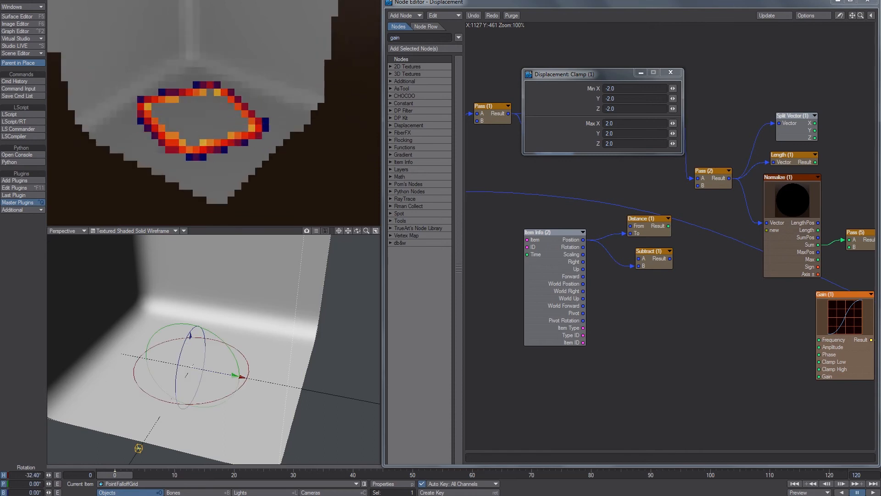
{"action": "left_click_drag", "start_coordinate": [314, 112], "coordinate": [204, 133]}
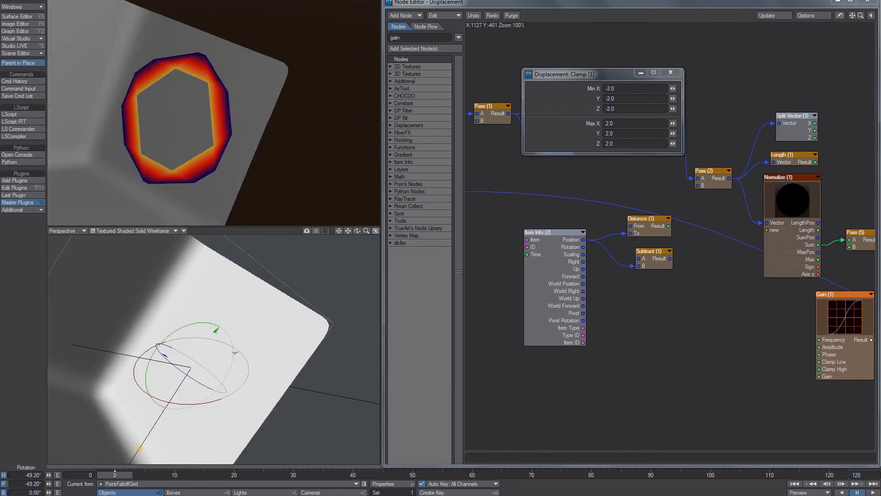
Switch to the drawing program and sketch a cube below the plane diagram
{"action": "key", "text": "alt+Tab"}
{"action": "mouse_move", "coordinate": [415, 71]}
{"action": "middle_mouse_down"}
{"action": "mouse_move", "coordinate": [140, 193]}
{"action": "mouse_move", "coordinate": [223, 201]}
{"action": "middle_mouse_up"}
{"action": "key", "text": "v"}
{"action": "mouse_move", "coordinate": [116, 181]}
{"action": "left_mouse_down"}
{"action": "mouse_move", "coordinate": [138, 167]}
{"action": "mouse_move", "coordinate": [162, 180]}
{"action": "mouse_move", "coordinate": [143, 199]}
{"action": "mouse_move", "coordinate": [142, 225]}
{"action": "mouse_move", "coordinate": [115, 216]}
{"action": "mouse_move", "coordinate": [140, 224]}
{"action": "mouse_move", "coordinate": [160, 208]}
{"action": "left_mouse_up"}
Sketch a freehand offset outline around the cube, undoing the last stroke and redrawing the remaining sides
{"action": "key", "text": "b"}
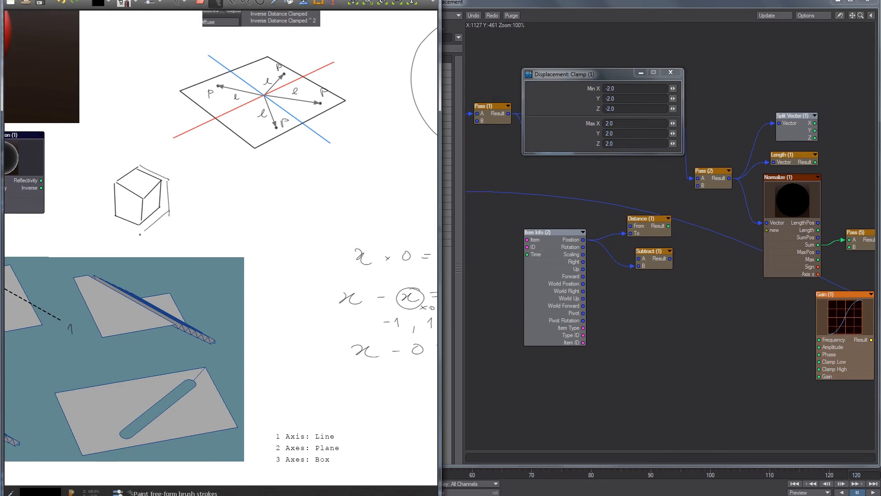
{"action": "key", "text": "ctrl+z"}
{"action": "left_click_drag", "start_coordinate": [109, 222], "coordinate": [108, 181]}
{"action": "left_click_drag", "start_coordinate": [107, 181], "coordinate": [134, 160]}
{"action": "left_click_drag", "start_coordinate": [111, 222], "coordinate": [140, 230]}
{"action": "left_click_drag", "start_coordinate": [141, 230], "coordinate": [169, 209]}
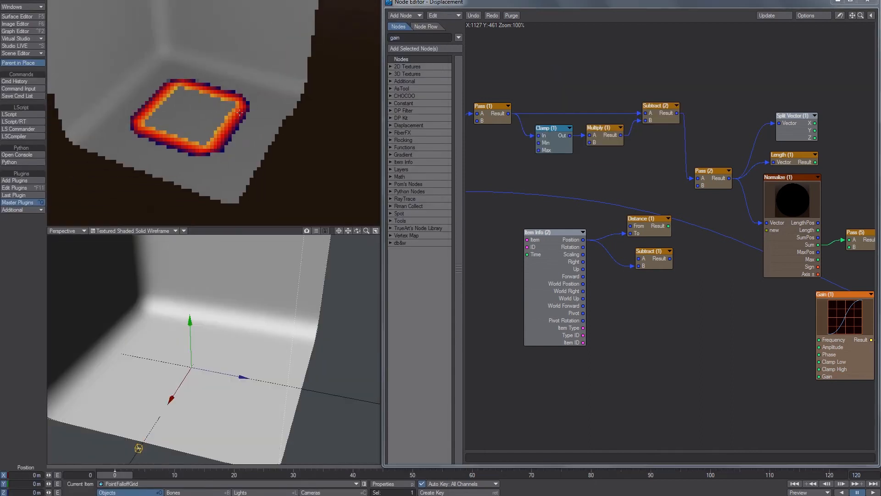
Connect Pass (4)'s Result directly to Pass (2)'s input A and disconnect Pass (1) from Pass (4)
{"action": "left_click_drag", "start_coordinate": [729, 233], "coordinate": [544, 378], "text": "alt"}
{"action": "left_click_drag", "start_coordinate": [735, 259], "coordinate": [649, 282], "text": "alt"}
{"action": "left_click_drag", "start_coordinate": [317, 381], "coordinate": [281, 387], "text": "alt"}
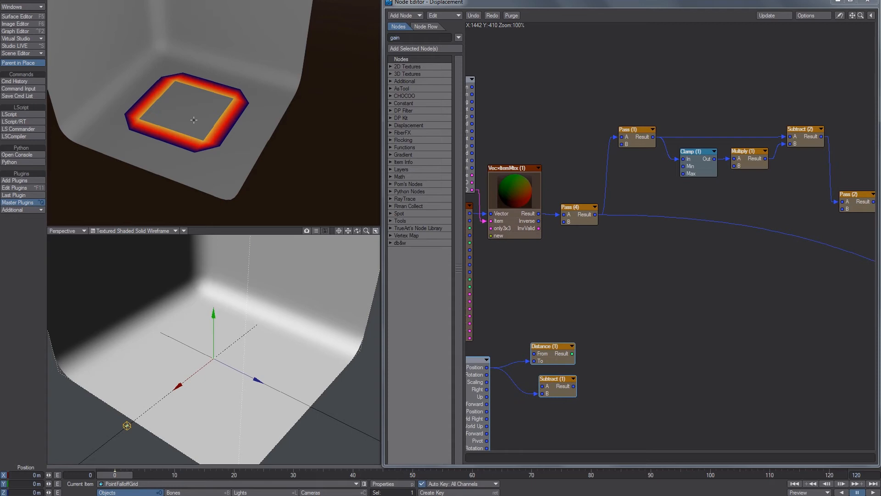
{"action": "left_click_drag", "start_coordinate": [707, 243], "coordinate": [656, 228], "text": "alt"}
{"action": "left_click_drag", "start_coordinate": [544, 200], "coordinate": [791, 187]}
{"action": "left_click_drag", "start_coordinate": [757, 153], "coordinate": [751, 227], "text": "alt"}
{"action": "left_click", "coordinate": [560, 198]}
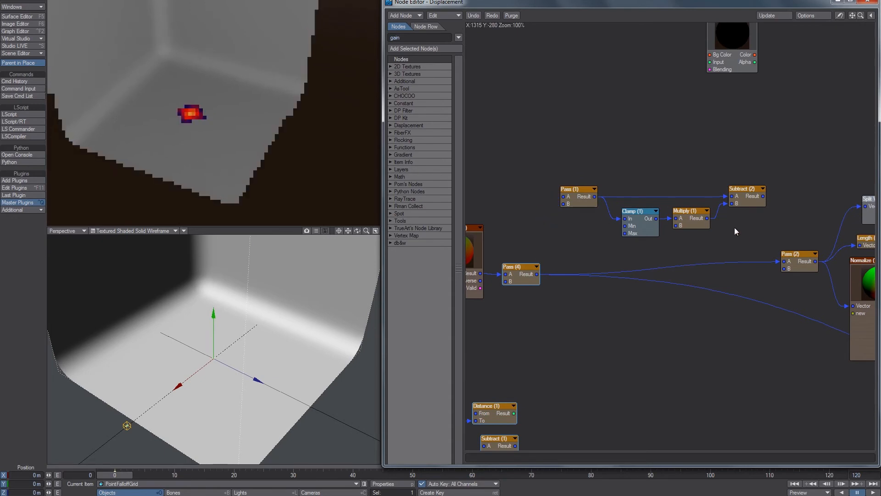
{"action": "left_click_drag", "start_coordinate": [577, 198], "coordinate": [565, 184]}
Connect the network's final result to the displacement output to deform the grid
{"action": "left_click_drag", "start_coordinate": [817, 262], "coordinate": [669, 209], "text": "alt"}
{"action": "left_click_drag", "start_coordinate": [775, 190], "coordinate": [539, 112], "text": "alt"}
{"action": "left_click_drag", "start_coordinate": [769, 102], "coordinate": [656, 221], "text": "alt"}
{"action": "left_click_drag", "start_coordinate": [754, 171], "coordinate": [819, 169]}
Check Item Info (2)'s settings, close them, and select the Falloff_Cntrl null in the scene
{"action": "left_click_drag", "start_coordinate": [572, 282], "coordinate": [768, 184], "text": "alt"}
{"action": "left_click_drag", "start_coordinate": [541, 272], "coordinate": [880, 217], "text": "alt"}
{"action": "left_click_drag", "start_coordinate": [601, 205], "coordinate": [684, 254], "text": "alt"}
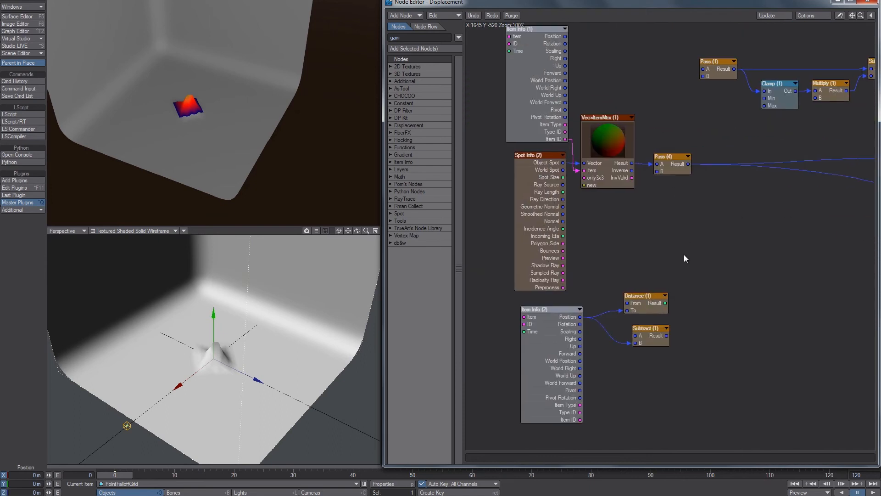
{"action": "double_click", "coordinate": [557, 309]}
{"action": "left_click", "coordinate": [669, 73]}
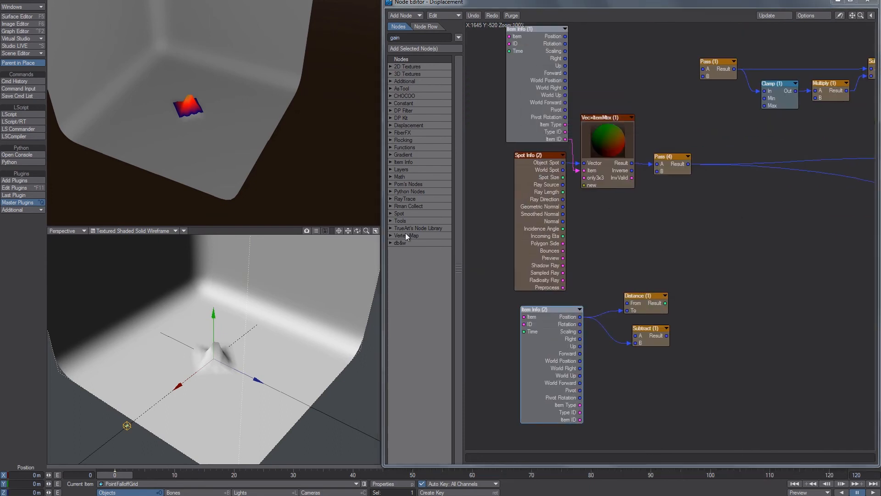
{"action": "left_click", "coordinate": [127, 424]}
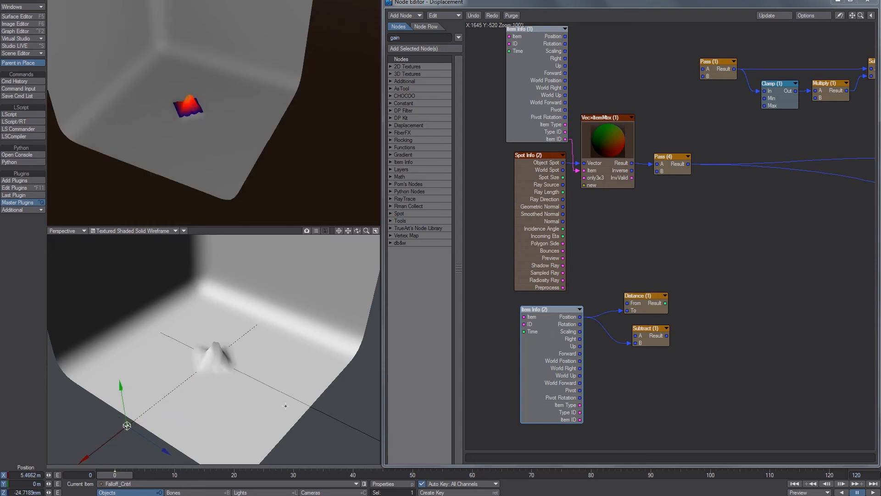
{"action": "left_click_drag", "start_coordinate": [702, 267], "coordinate": [672, 270], "text": "alt"}
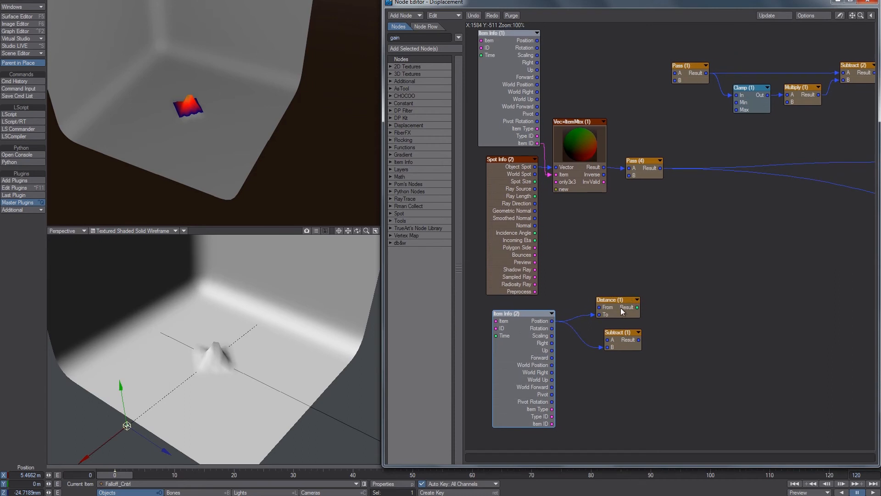
{"action": "left_click_drag", "start_coordinate": [617, 312], "coordinate": [611, 312], "text": "alt"}
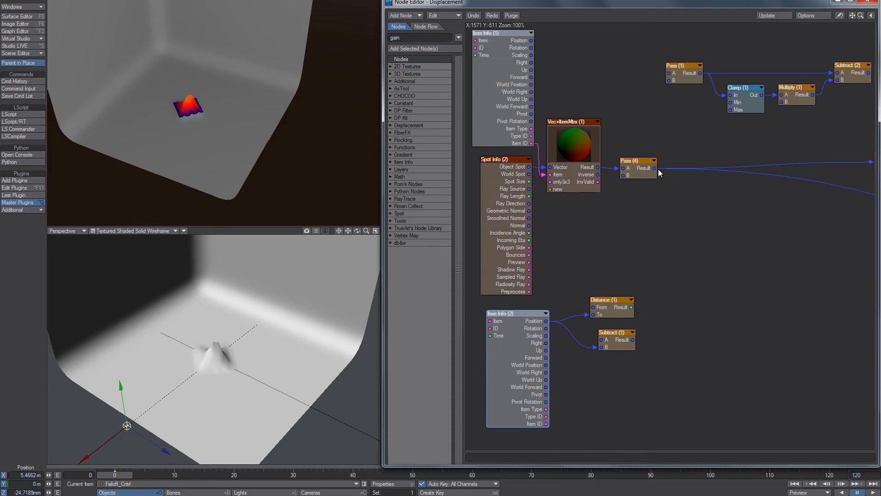
Connect Pass (4)'s Result to Distance (1)'s From and Distance (1)'s Result to Pass (5)'s input A
{"action": "left_click_drag", "start_coordinate": [517, 373], "coordinate": [521, 348]}
{"action": "left_click_drag", "start_coordinate": [769, 323], "coordinate": [653, 324], "text": "alt"}
{"action": "left_click_drag", "start_coordinate": [750, 277], "coordinate": [770, 262], "text": "alt"}
{"action": "left_click_drag", "start_coordinate": [538, 269], "coordinate": [818, 259]}
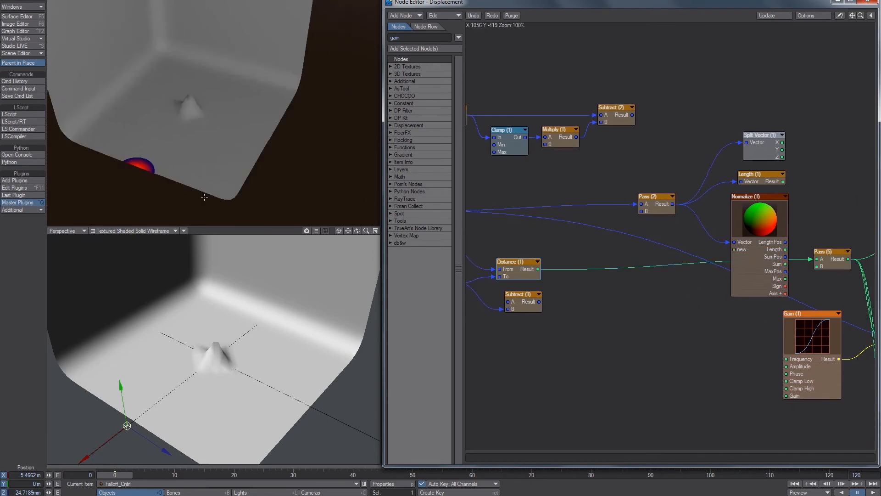
Move the Falloff_Cntrl null across the surface to about X -958 mm, Z -1.86 m
{"action": "left_click_drag", "start_coordinate": [119, 430], "coordinate": [301, 333]}
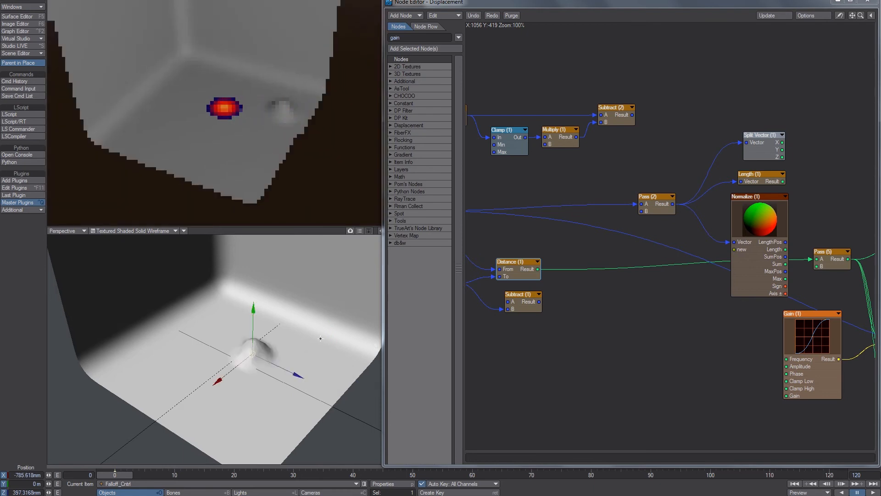
{"action": "left_click_drag", "start_coordinate": [253, 354], "coordinate": [218, 335]}
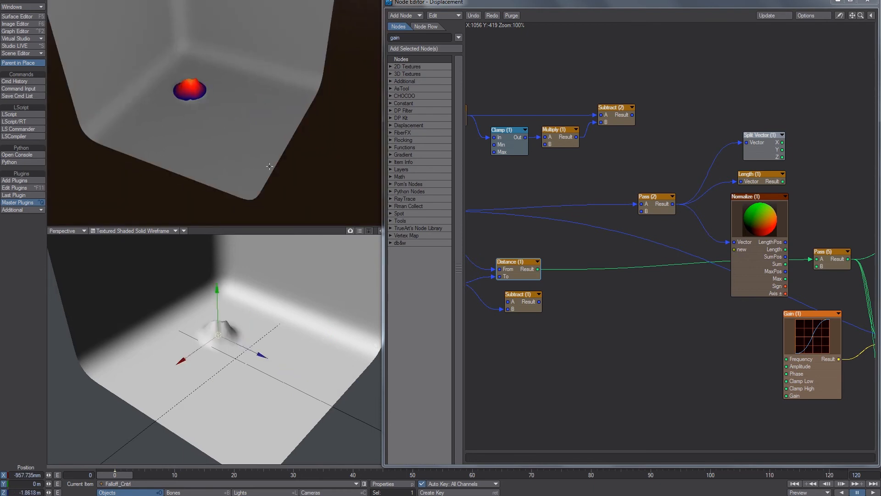
{"action": "left_click_drag", "start_coordinate": [383, 87], "coordinate": [380, 114]}
Move the Item Info (2) node slightly farther from Distance (1) and look over the Length (1) and Normalize (1) nodes
{"action": "left_click_drag", "start_coordinate": [533, 296], "coordinate": [637, 294], "text": "alt"}
{"action": "left_click_drag", "start_coordinate": [548, 322], "coordinate": [530, 324]}
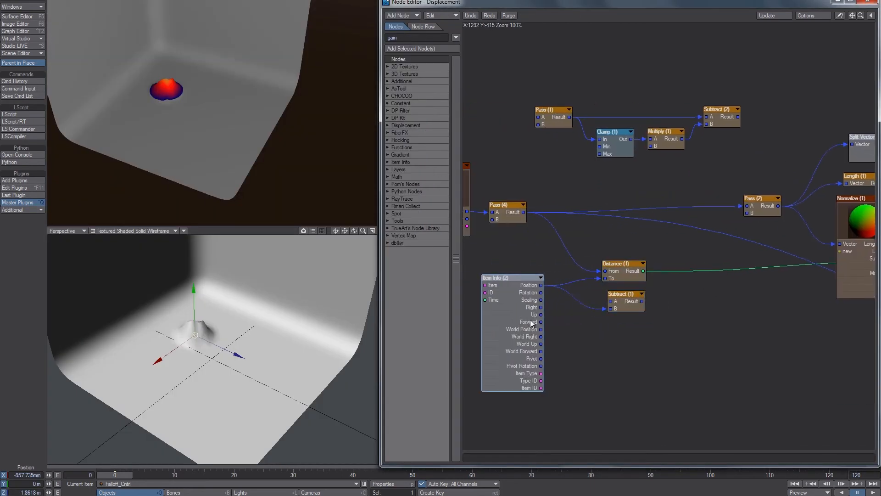
{"action": "left_click_drag", "start_coordinate": [713, 237], "coordinate": [625, 232], "text": "alt"}
{"action": "mouse_move", "coordinate": [775, 175]}
{"action": "left_mouse_down"}
{"action": "mouse_move", "coordinate": [780, 185]}
{"action": "mouse_move", "coordinate": [778, 175]}
{"action": "left_mouse_up"}
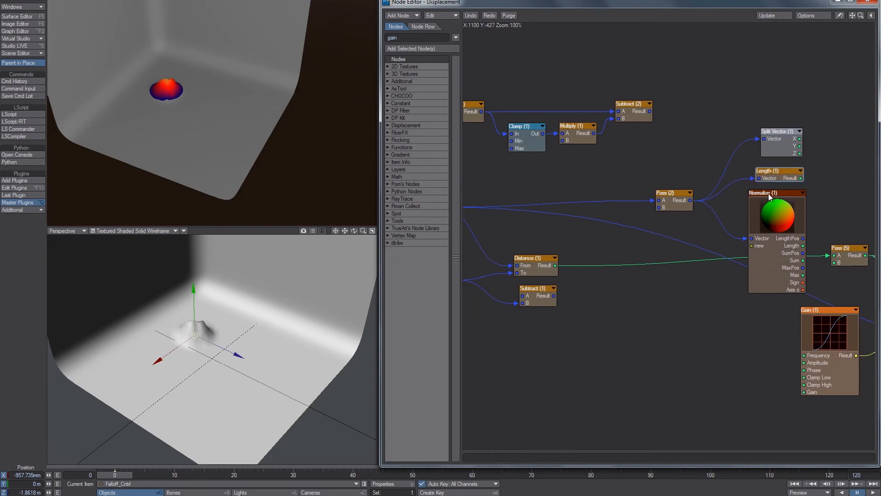
{"action": "left_click_drag", "start_coordinate": [799, 227], "coordinate": [743, 199], "text": "alt"}
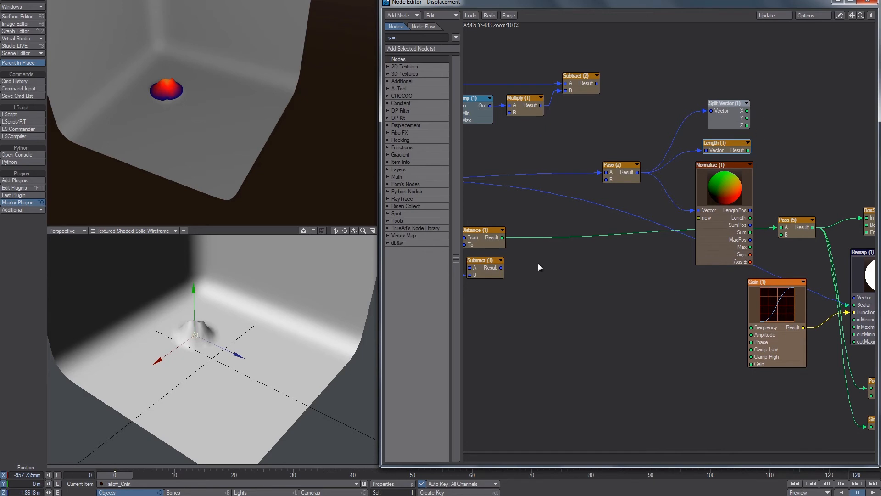
Connect Pass (4)'s Result to Subtract (1)'s input A and tidy the surrounding nodes
{"action": "left_click_drag", "start_coordinate": [737, 109], "coordinate": [800, 132]}
{"action": "left_click_drag", "start_coordinate": [534, 241], "coordinate": [607, 236], "text": "alt"}
{"action": "left_click_drag", "start_coordinate": [499, 187], "coordinate": [608, 267]}
{"action": "left_click_drag", "start_coordinate": [498, 285], "coordinate": [555, 307]}
{"action": "left_click_drag", "start_coordinate": [681, 289], "coordinate": [677, 282]}
{"action": "left_click_drag", "start_coordinate": [570, 272], "coordinate": [668, 272], "text": "alt"}
{"action": "left_click_drag", "start_coordinate": [780, 256], "coordinate": [592, 267], "text": "alt"}
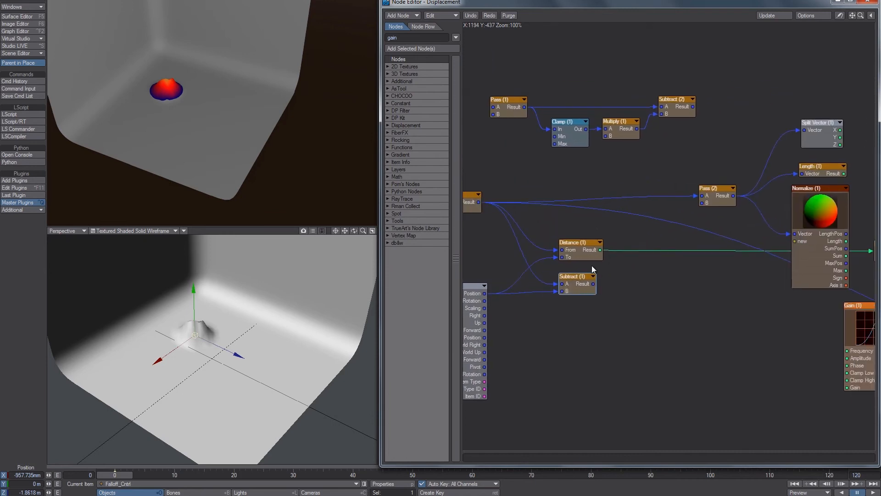
Connect Subtract (1)'s Result to Pass (2)'s input A and Split Vector (1)'s X to Pass (5)'s input A
{"action": "left_click_drag", "start_coordinate": [623, 323], "coordinate": [557, 347], "text": "alt"}
{"action": "left_click_drag", "start_coordinate": [525, 308], "coordinate": [635, 220]}
{"action": "left_click_drag", "start_coordinate": [771, 181], "coordinate": [744, 259], "text": "alt"}
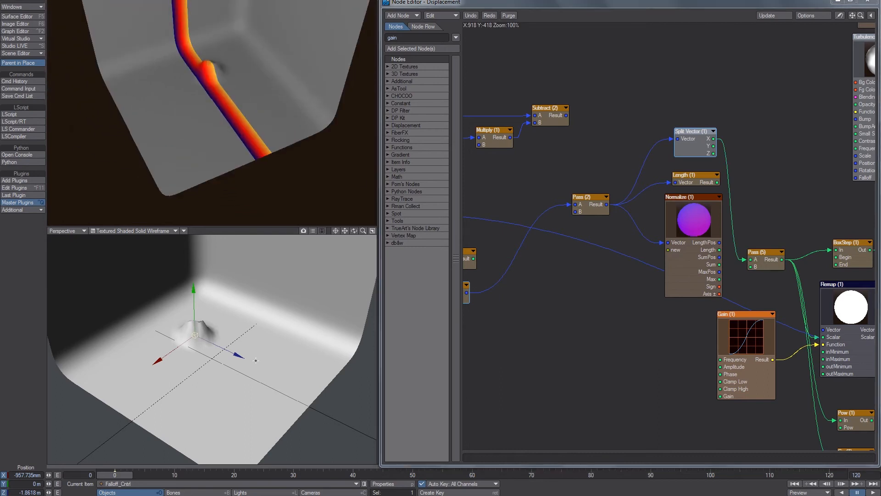
Undo the recent changes and slide the Falloff_Cntrl null along the X axis to about 2.71 m
{"action": "key", "text": "ctrl+z"}
{"action": "key", "text": "ctrl+z"}
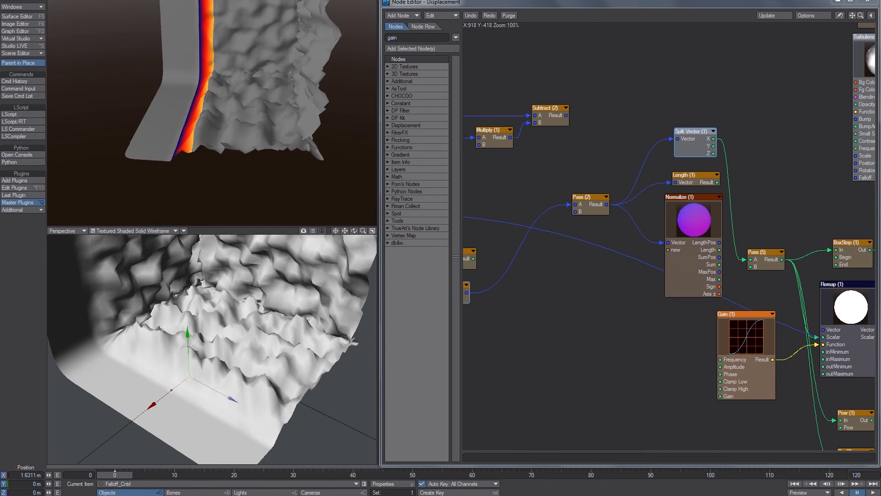
{"action": "key", "text": "ctrl+z"}
{"action": "left_click_drag", "start_coordinate": [176, 387], "coordinate": [153, 417]}
{"action": "left_click_drag", "start_coordinate": [249, 329], "coordinate": [172, 389]}
Feed Pass (5)'s input A from Normalize (1)'s Length, Sum and finally Max, moving the falloff control over the surface to compare shapes
{"action": "left_click_drag", "start_coordinate": [719, 250], "coordinate": [751, 259]}
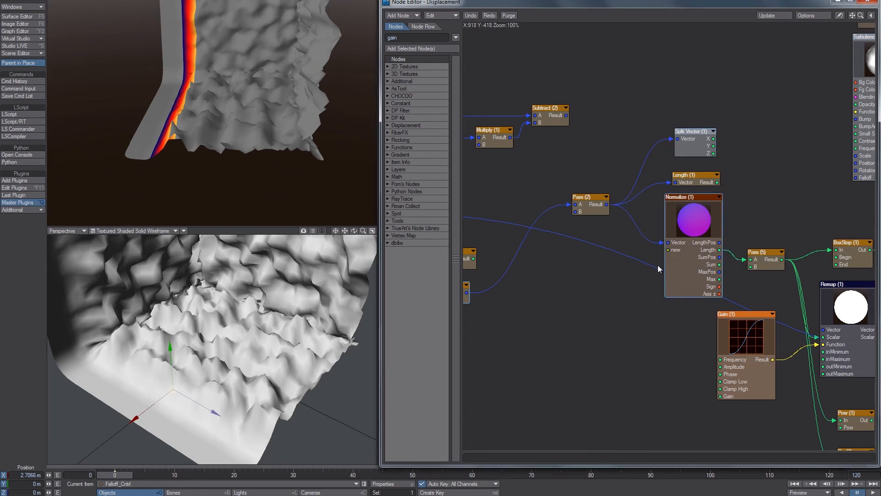
{"action": "left_click_drag", "start_coordinate": [220, 366], "coordinate": [344, 367]}
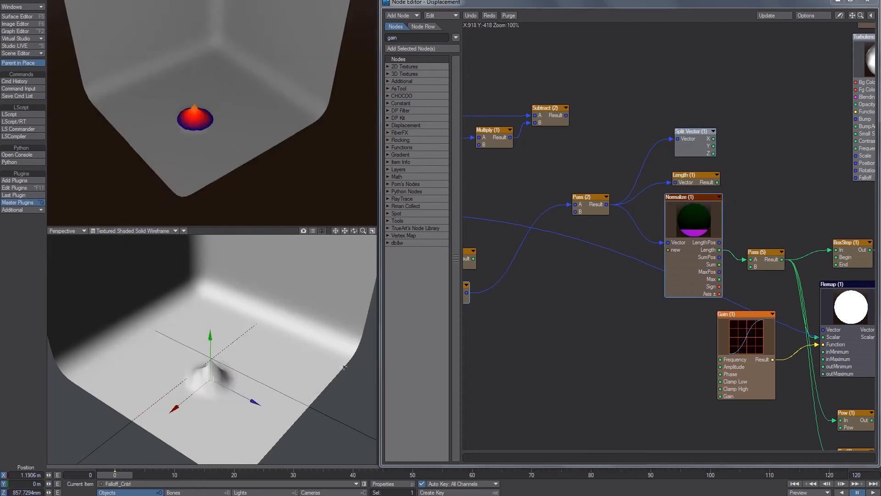
{"action": "left_click_drag", "start_coordinate": [720, 264], "coordinate": [751, 259]}
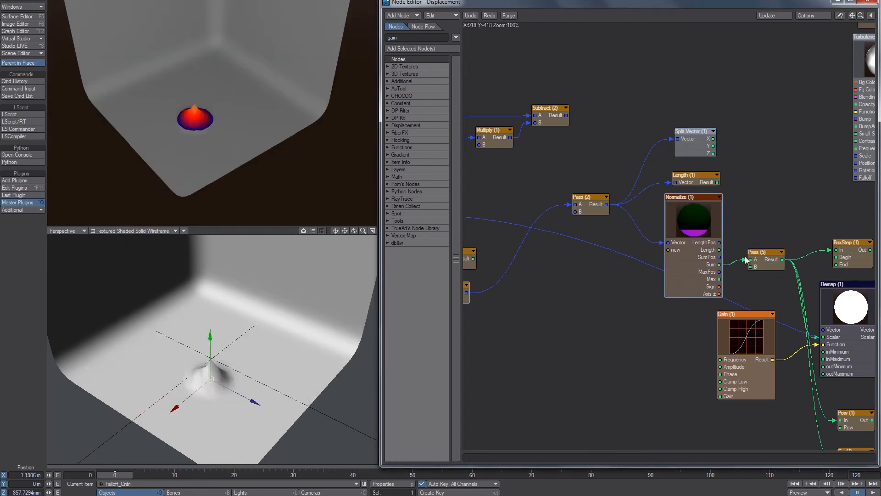
{"action": "left_click_drag", "start_coordinate": [230, 303], "coordinate": [282, 268], "text": "alt"}
{"action": "left_click_drag", "start_coordinate": [719, 279], "coordinate": [751, 259]}
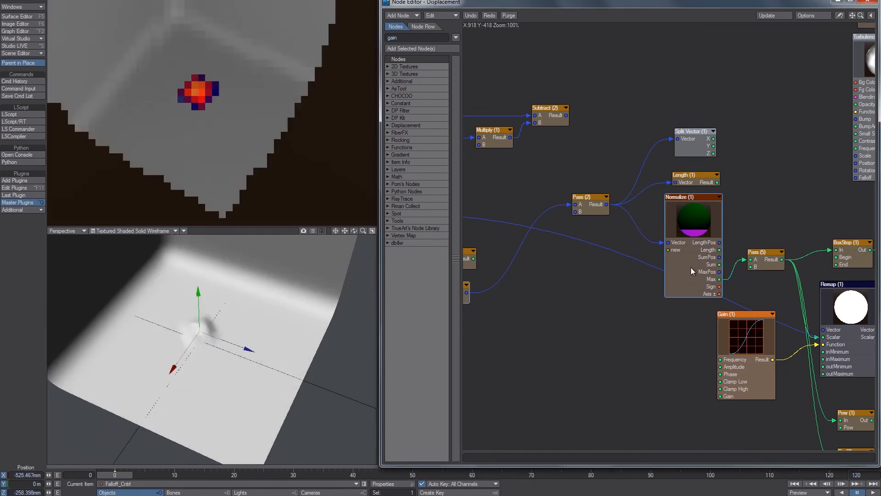
Move the falloff control across the surface and connect Sin (1)'s Out to Pass (3)'s input A
{"action": "left_click_drag", "start_coordinate": [289, 342], "coordinate": [279, 362]}
{"action": "left_click_drag", "start_coordinate": [877, 412], "coordinate": [771, 392], "text": "alt"}
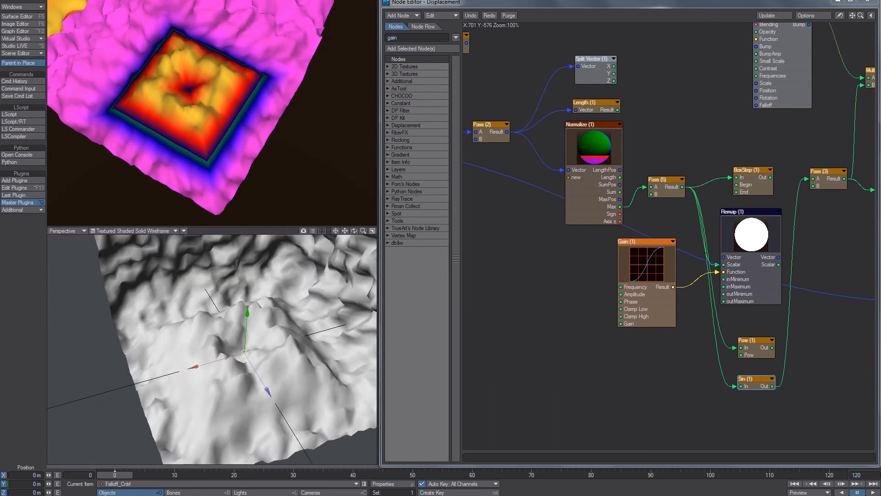
Try moving the Falloff_Cntrl null over the surface to test the sine falloff and undo each move
{"action": "left_click_drag", "start_coordinate": [276, 363], "coordinate": [310, 402]}
{"action": "key", "text": "ctrl+z"}
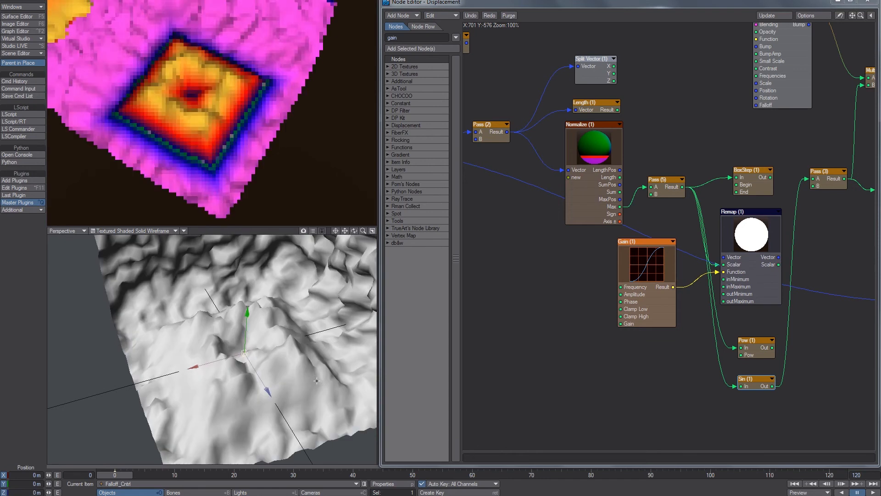
{"action": "left_click_drag", "start_coordinate": [476, 114], "coordinate": [636, 116], "text": "alt"}
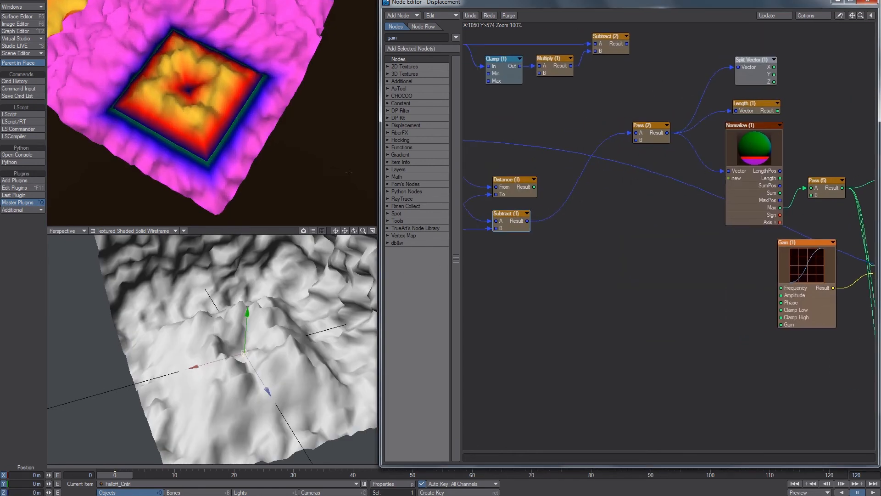
{"action": "left_click_drag", "start_coordinate": [635, 271], "coordinate": [620, 249], "text": "alt"}
{"action": "left_click_drag", "start_coordinate": [858, 213], "coordinate": [482, 199], "text": "alt"}
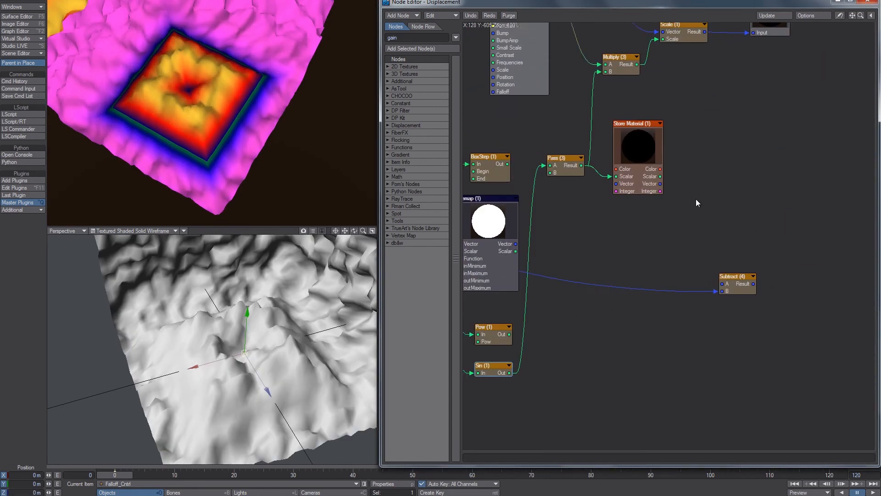
{"action": "left_click_drag", "start_coordinate": [761, 186], "coordinate": [749, 255], "text": "alt"}
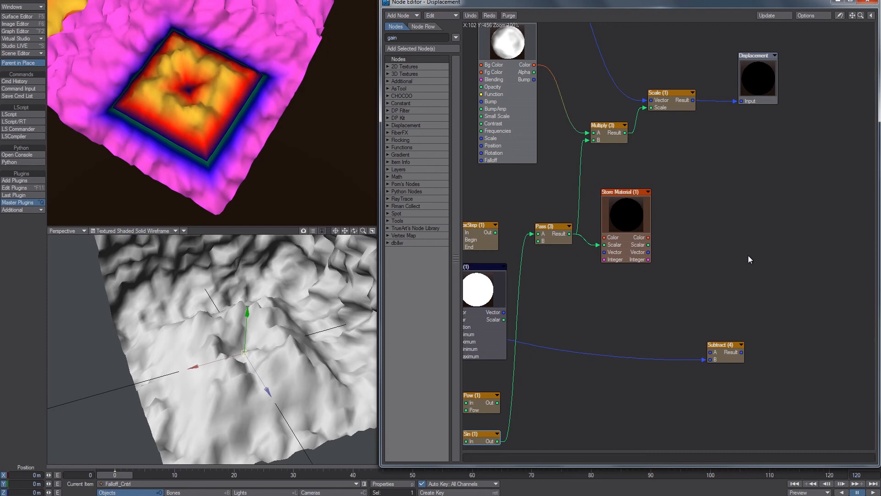
{"action": "left_click_drag", "start_coordinate": [664, 323], "coordinate": [879, 316], "text": "alt"}
{"action": "left_click_drag", "start_coordinate": [466, 298], "coordinate": [819, 327], "text": "alt"}
{"action": "left_click_drag", "start_coordinate": [244, 352], "coordinate": [243, 353]}
{"action": "key", "text": "ctrl+z"}
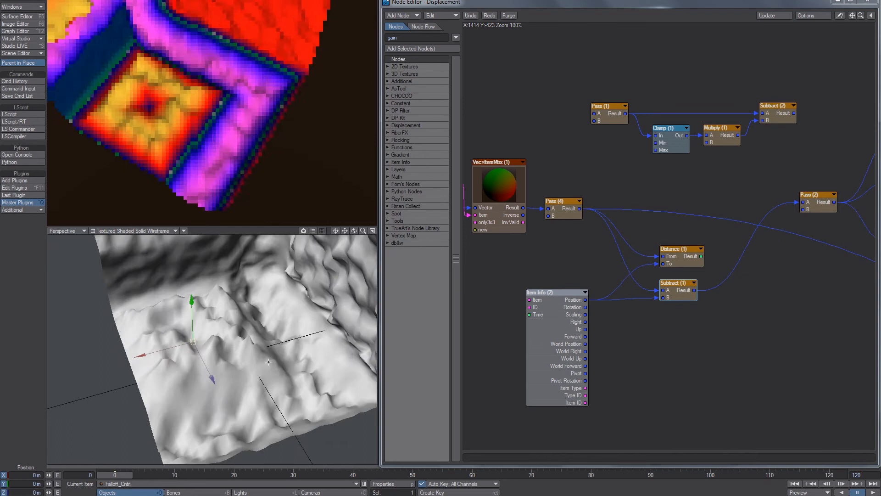
Connect BoxStep (1)'s Out to Pass (3)'s input A and disconnect Scale (1) from the Displacement node's Input
{"action": "left_click_drag", "start_coordinate": [863, 198], "coordinate": [598, 195], "text": "alt"}
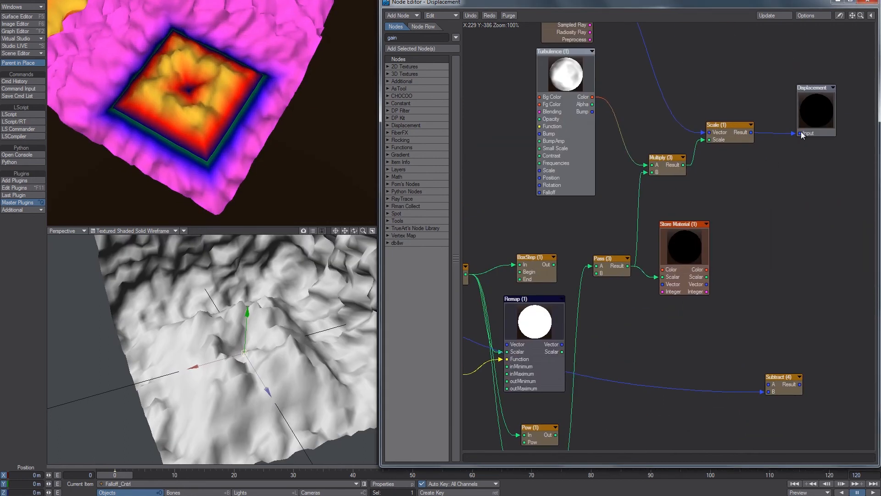
{"action": "left_click_drag", "start_coordinate": [683, 273], "coordinate": [848, 255], "text": "alt"}
{"action": "left_click_drag", "start_coordinate": [719, 245], "coordinate": [613, 282]}
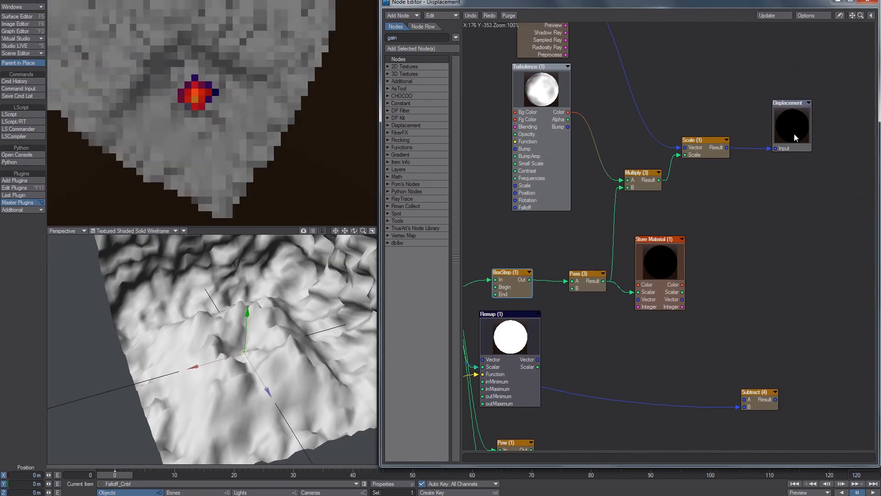
{"action": "left_click_drag", "start_coordinate": [769, 148], "coordinate": [832, 188]}
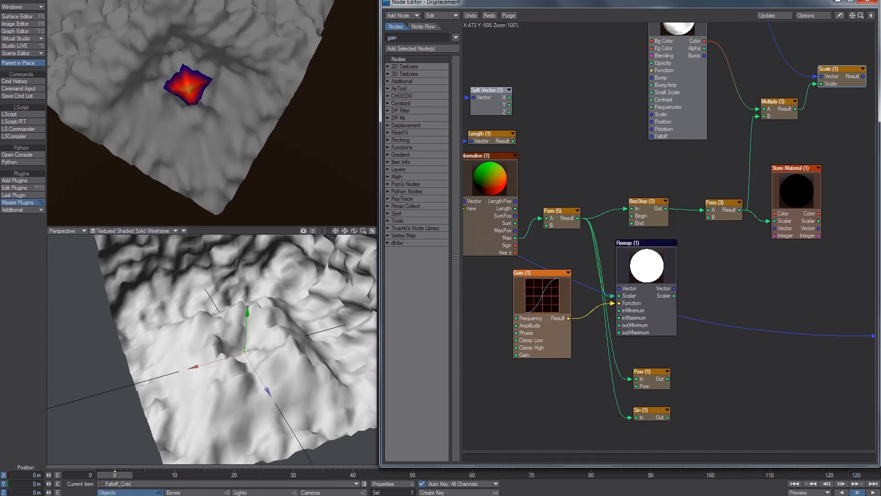
Switch the rendered preview viewport to a shaded display and select the Instancer object in the scene list
{"action": "left_click", "coordinate": [133, 1]}
{"action": "left_click", "coordinate": [158, 24]}
{"action": "mouse_move", "coordinate": [189, 108]}
{"action": "left_mouse_down", "text": "alt"}
{"action": "mouse_move", "coordinate": [202, 120]}
{"action": "mouse_move", "coordinate": [212, 113]}
{"action": "mouse_move", "coordinate": [183, 113]}
{"action": "mouse_move", "coordinate": [202, 113]}
{"action": "left_mouse_up", "text": "alt"}
{"action": "key", "text": "ctrl+F1"}
{"action": "left_click", "coordinate": [459, 39]}
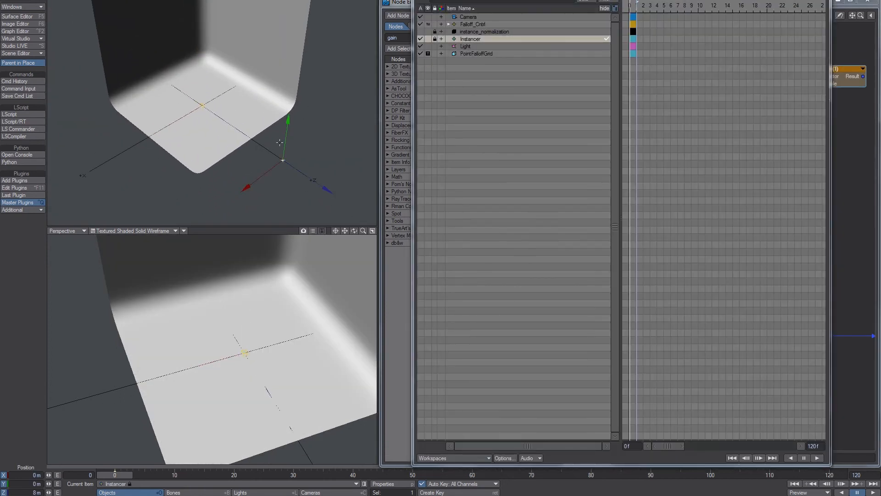
Open the node graph of the Instancer object's rectangular array instance generator
{"action": "key", "text": "p"}
{"action": "left_click", "coordinate": [206, 248]}
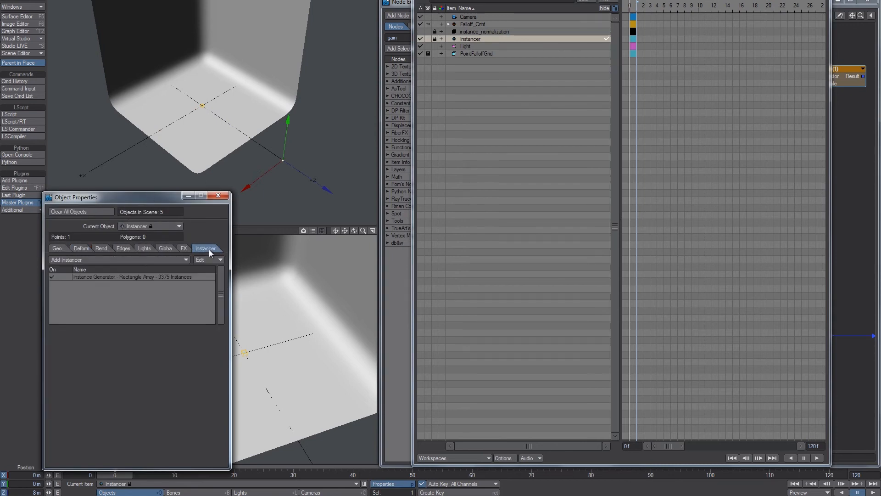
{"action": "double_click", "coordinate": [94, 277]}
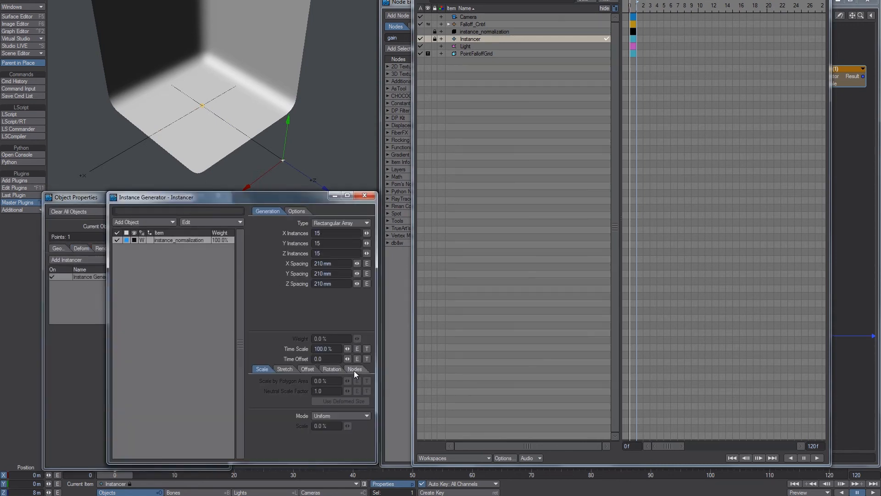
{"action": "left_click", "coordinate": [354, 370]}
Set BoxStep (1)'s Begin to 1.0 and End to 0.0 in the instance generator's nodes
{"action": "left_click_drag", "start_coordinate": [619, 218], "coordinate": [758, 214], "text": "alt"}
{"action": "scroll", "coordinate": [570, 257], "scroll_direction": "up", "scroll_amount": 3}
{"action": "left_click_drag", "start_coordinate": [737, 282], "coordinate": [648, 279], "text": "alt"}
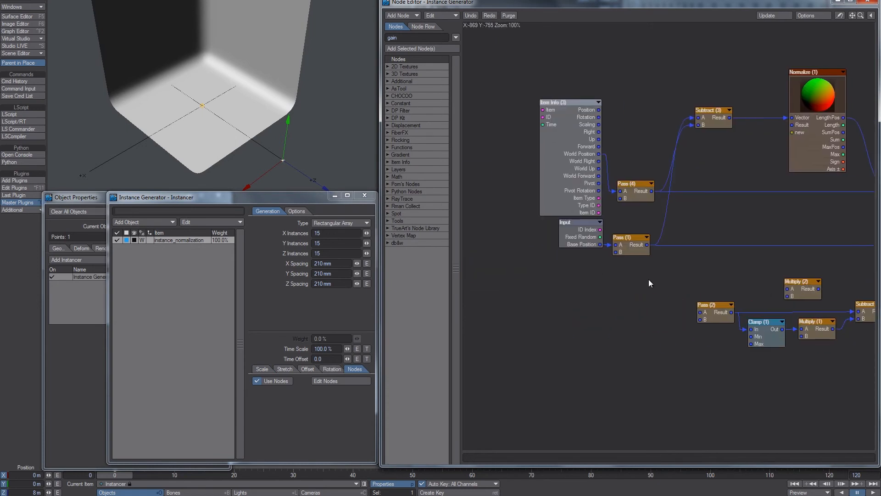
{"action": "left_click_drag", "start_coordinate": [239, 79], "coordinate": [248, 79], "text": "alt"}
{"action": "left_click_drag", "start_coordinate": [704, 177], "coordinate": [435, 178], "text": "alt"}
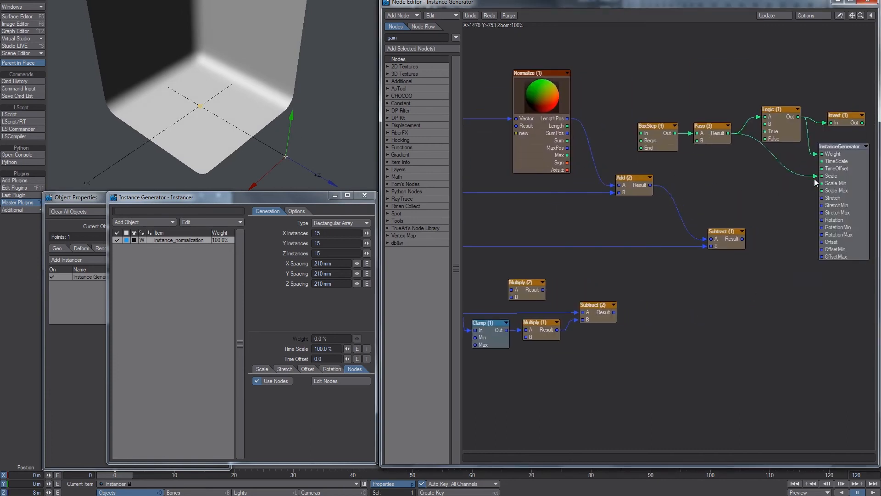
{"action": "double_click", "coordinate": [662, 140]}
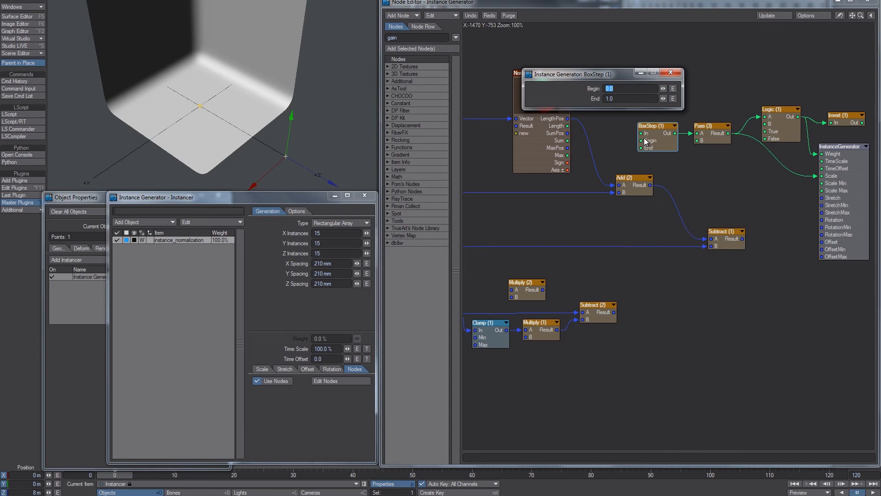
{"action": "type", "text": "1"}
{"action": "left_click_drag", "start_coordinate": [276, 114], "coordinate": [245, 22], "text": "alt+shift"}
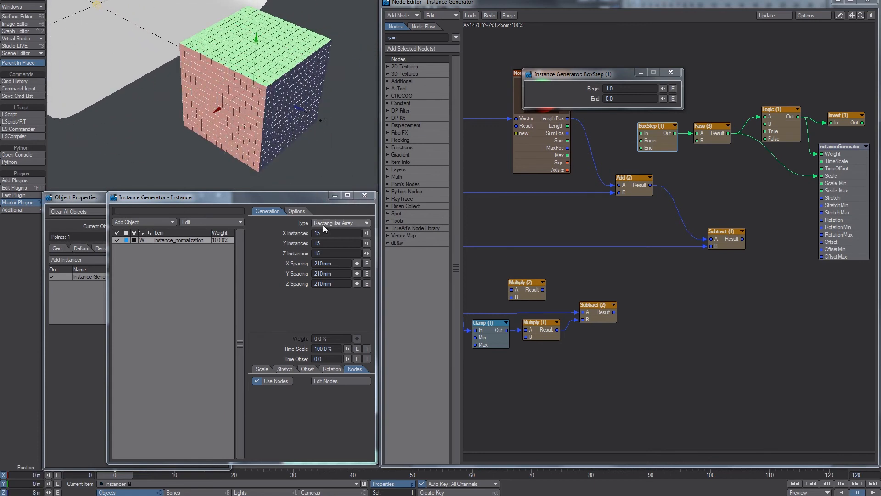
{"action": "left_click_drag", "start_coordinate": [301, 111], "coordinate": [318, 84], "text": "alt"}
{"action": "left_click", "coordinate": [671, 72]}
Check Item Info (3)'s settings and reposition the Subtract (3) and Normalize (1) nodes
{"action": "left_click_drag", "start_coordinate": [476, 229], "coordinate": [691, 230], "text": "alt"}
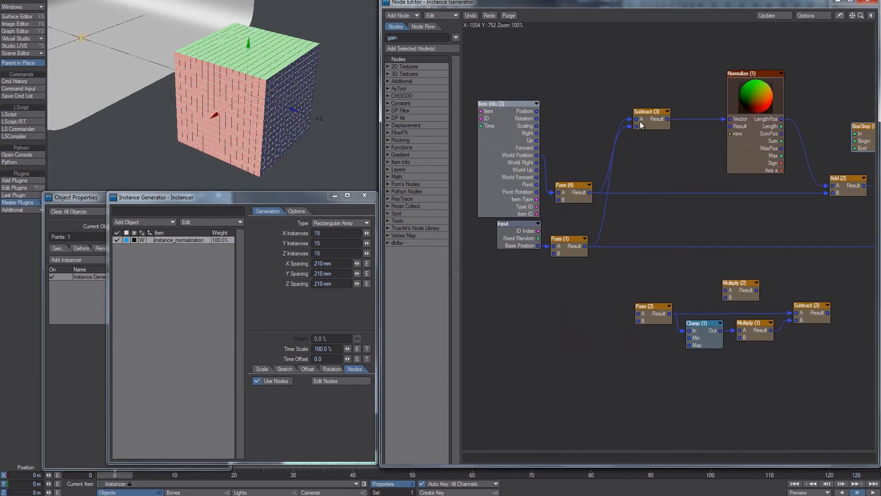
{"action": "double_click", "coordinate": [518, 164]}
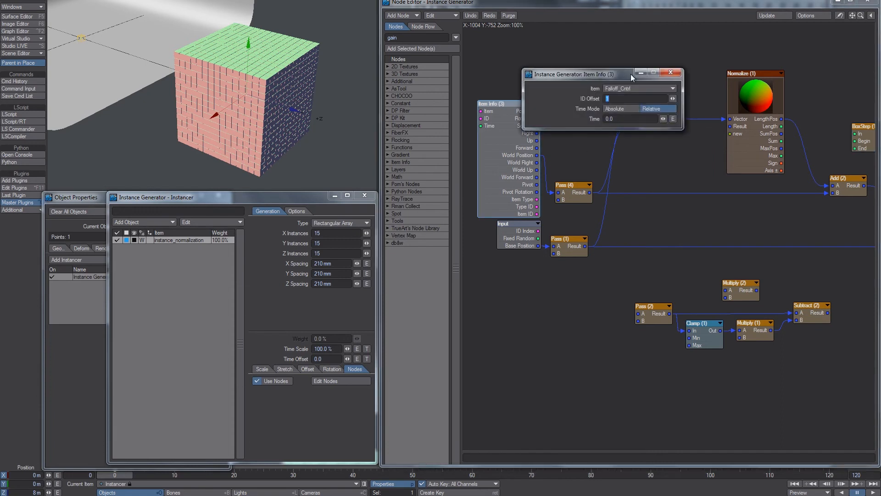
{"action": "left_click_drag", "start_coordinate": [634, 118], "coordinate": [643, 159]}
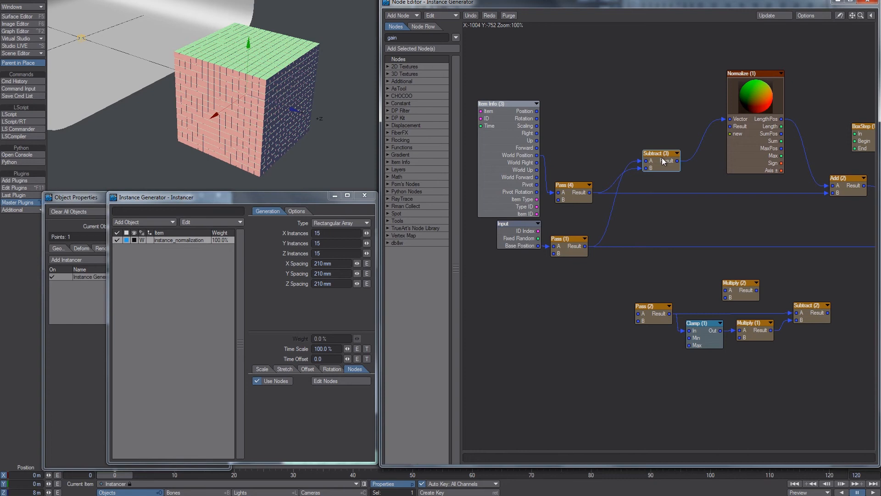
{"action": "left_click_drag", "start_coordinate": [583, 102], "coordinate": [481, 195]}
{"action": "left_click_drag", "start_coordinate": [688, 115], "coordinate": [625, 120], "text": "alt"}
{"action": "mouse_move", "coordinate": [703, 166]}
{"action": "left_mouse_down"}
{"action": "mouse_move", "coordinate": [684, 157]}
{"action": "mouse_move", "coordinate": [695, 167]}
{"action": "left_mouse_up"}
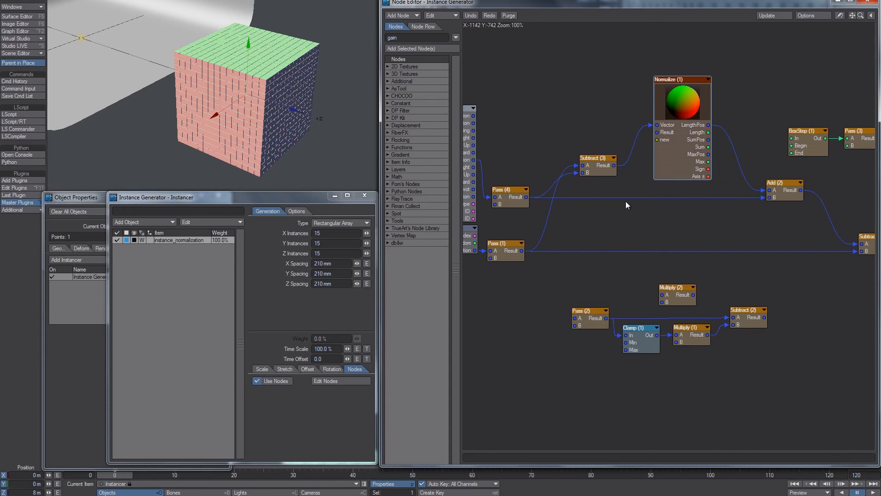
Trace how Pass (4), Pass (1) and Normalize (1) lead through Add (2) and Subtract (1) towards the InstanceGenerator node
{"action": "left_click_drag", "start_coordinate": [549, 187], "coordinate": [657, 183], "text": "alt"}
{"action": "left_click_drag", "start_coordinate": [740, 171], "coordinate": [611, 162], "text": "alt"}
{"action": "left_click_drag", "start_coordinate": [577, 157], "coordinate": [589, 152]}
{"action": "mouse_move", "coordinate": [758, 178]}
{"action": "left_mouse_down"}
{"action": "mouse_move", "coordinate": [761, 192]}
{"action": "mouse_move", "coordinate": [755, 172]}
{"action": "left_mouse_up"}
{"action": "left_click_drag", "start_coordinate": [786, 211], "coordinate": [565, 204], "text": "alt"}
{"action": "left_click_drag", "start_coordinate": [643, 230], "coordinate": [856, 208]}
{"action": "left_click_drag", "start_coordinate": [595, 217], "coordinate": [784, 197], "text": "alt"}
{"action": "left_click_drag", "start_coordinate": [732, 233], "coordinate": [625, 202]}
{"action": "left_click_drag", "start_coordinate": [858, 185], "coordinate": [458, 182], "text": "alt"}
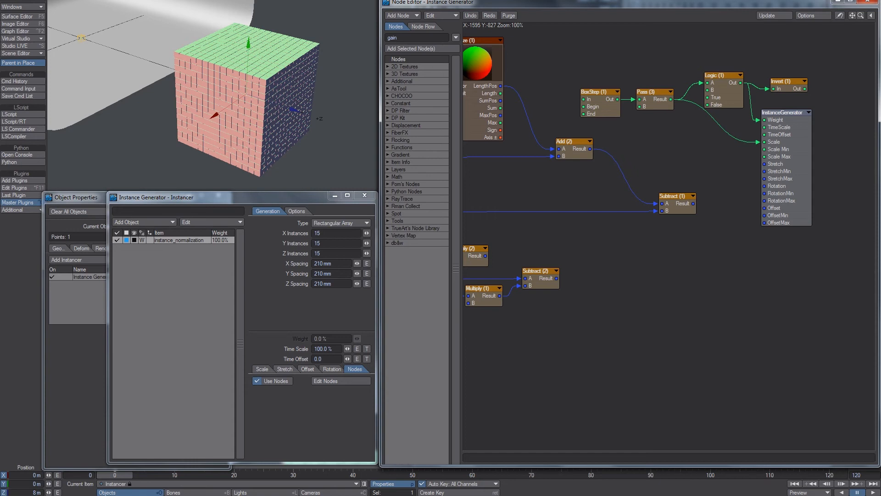
{"action": "left_click_drag", "start_coordinate": [708, 192], "coordinate": [691, 223], "text": "alt"}
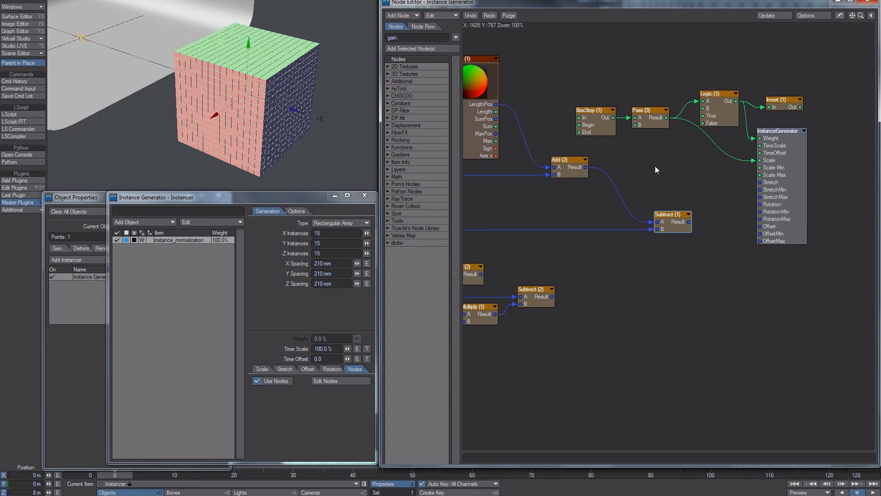
Connect Subtract (1)'s Result to the InstanceGenerator's Offset and move the Falloff_Cntrl null away from the origin
{"action": "left_click_drag", "start_coordinate": [688, 222], "coordinate": [761, 227]}
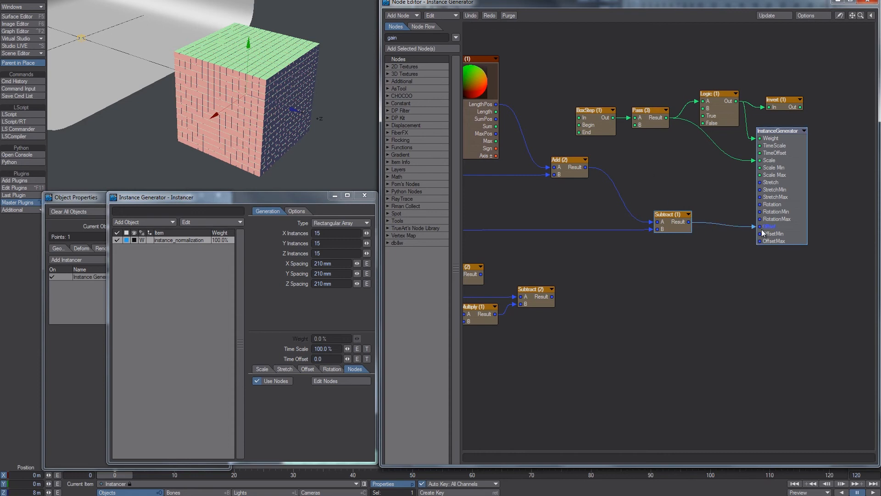
{"action": "left_click", "coordinate": [82, 38]}
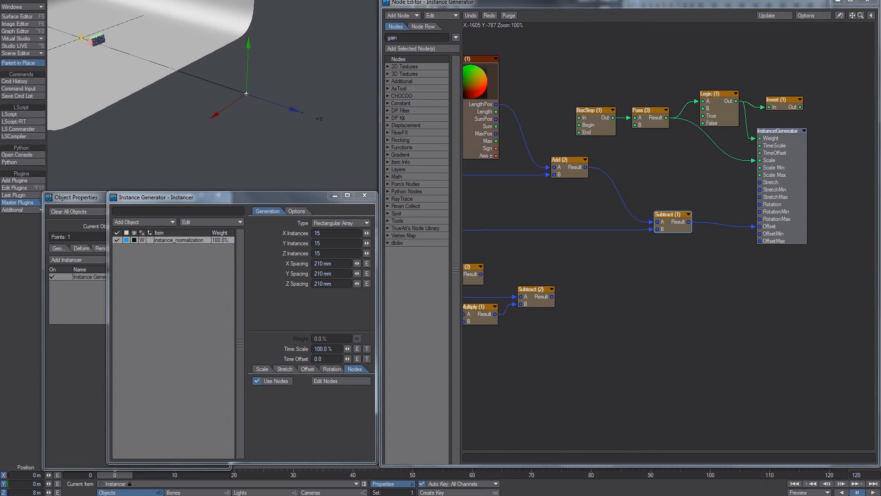
{"action": "left_click_drag", "start_coordinate": [130, 54], "coordinate": [315, 107]}
{"action": "scroll", "coordinate": [307, 113], "scroll_direction": "up", "scroll_amount": 2}
Feed Add (2)'s input A from Normalize (1)'s SumPos and then MaxPos, moving the Falloff_Cntrl null to compare the instance shapes
{"action": "left_click_drag", "start_coordinate": [491, 121], "coordinate": [634, 166], "text": "alt"}
{"action": "mouse_move", "coordinate": [297, 100]}
{"action": "left_mouse_down"}
{"action": "mouse_move", "coordinate": [225, 101]}
{"action": "mouse_move", "coordinate": [297, 98]}
{"action": "left_mouse_up"}
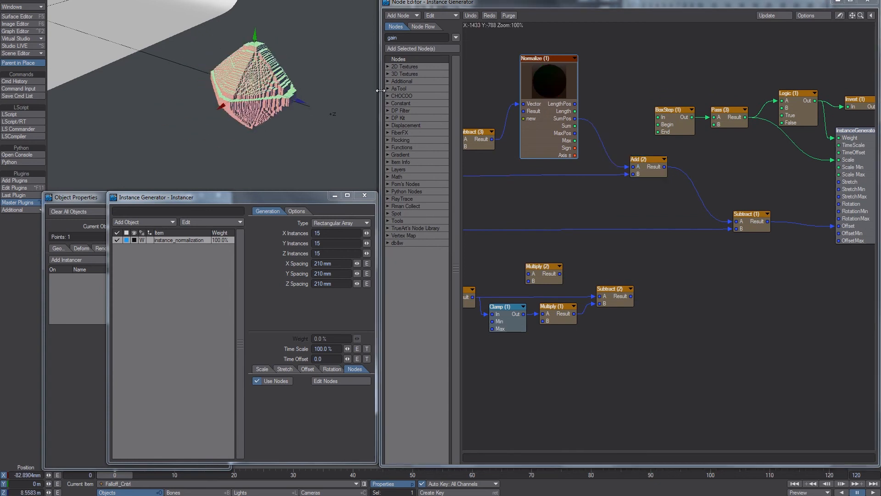
{"action": "left_click_drag", "start_coordinate": [575, 133], "coordinate": [633, 167]}
{"action": "left_click_drag", "start_coordinate": [337, 73], "coordinate": [295, 70]}
{"action": "left_click_drag", "start_coordinate": [575, 133], "coordinate": [634, 167]}
{"action": "left_click_drag", "start_coordinate": [331, 78], "coordinate": [223, 91]}
Disconnect Subtract (1) from the InstanceGenerator's Offset and connect Normalize (1)'s Length to BoxStep (1)'s In
{"action": "left_click_drag", "start_coordinate": [792, 205], "coordinate": [762, 208], "text": "alt"}
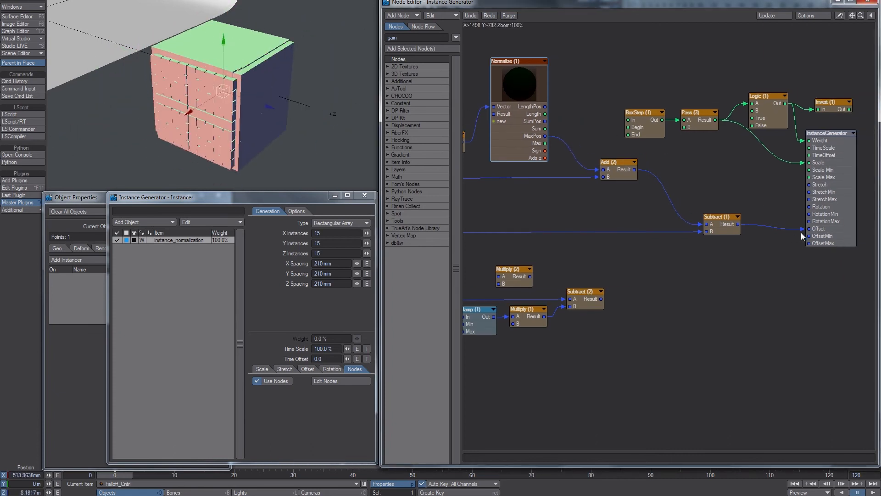
{"action": "left_click_drag", "start_coordinate": [802, 230], "coordinate": [739, 296]}
{"action": "left_click_drag", "start_coordinate": [682, 133], "coordinate": [703, 156], "text": "alt"}
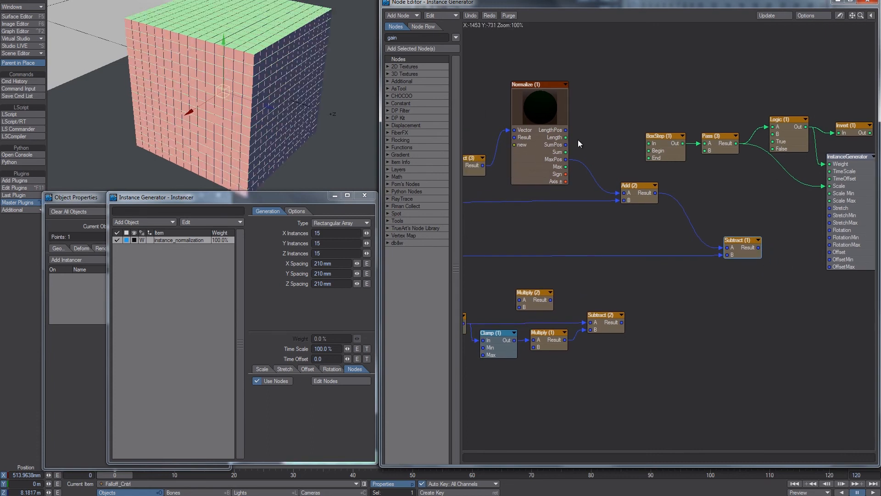
{"action": "left_click_drag", "start_coordinate": [566, 138], "coordinate": [567, 140]}
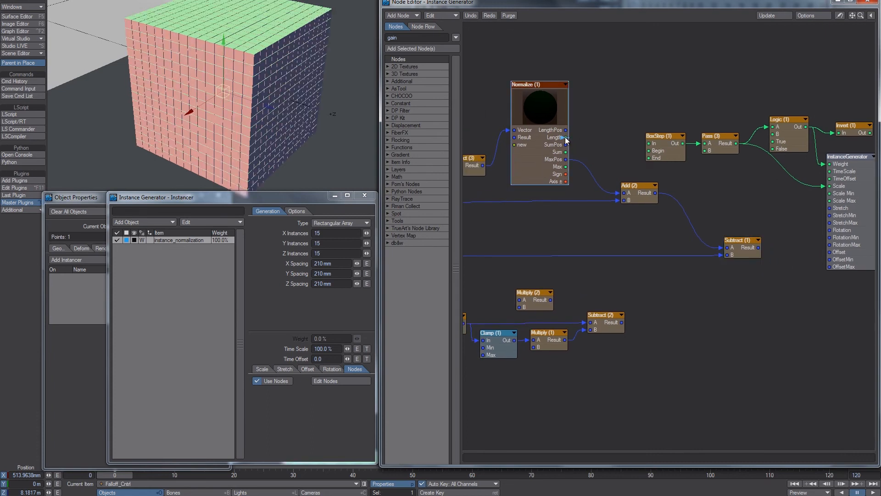
{"action": "double_click", "coordinate": [661, 150]}
{"action": "left_click", "coordinate": [619, 86]}
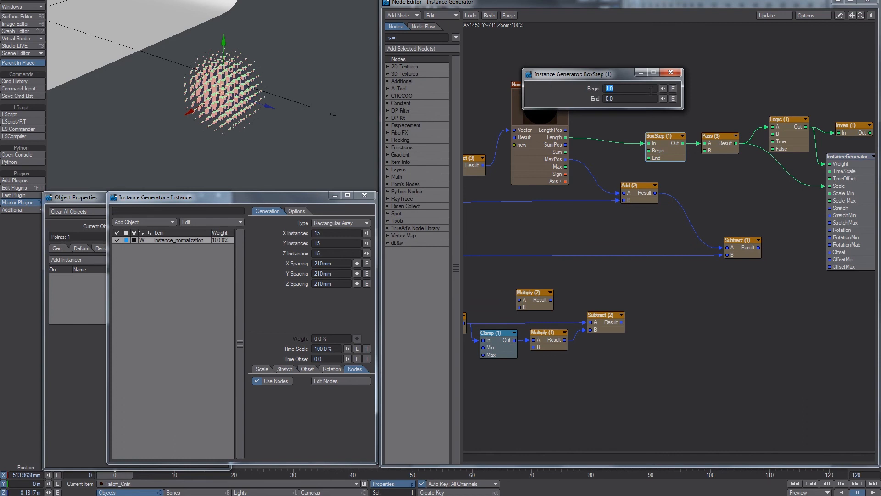
{"action": "left_click", "coordinate": [671, 73]}
Move the Falloff_Cntrl null through the array to about -137 mm X and 7.55 m Z, and reposition the Logic (1) and InstanceGenerator nodes
{"action": "left_click_drag", "start_coordinate": [799, 178], "coordinate": [762, 169], "text": "alt"}
{"action": "left_click_drag", "start_coordinate": [317, 89], "coordinate": [233, 87]}
{"action": "left_click_drag", "start_coordinate": [140, 91], "coordinate": [217, 74]}
{"action": "mouse_move", "coordinate": [217, 75]}
{"action": "right_mouse_down"}
{"action": "mouse_move", "coordinate": [218, 33]}
{"action": "mouse_move", "coordinate": [218, 92]}
{"action": "right_mouse_up"}
{"action": "key", "text": "ctrl+z"}
{"action": "mouse_move", "coordinate": [759, 118]}
{"action": "left_mouse_down"}
{"action": "mouse_move", "coordinate": [754, 112]}
{"action": "mouse_move", "coordinate": [750, 121]}
{"action": "mouse_move", "coordinate": [757, 116]}
{"action": "left_mouse_up"}
{"action": "left_click_drag", "start_coordinate": [837, 171], "coordinate": [856, 178]}
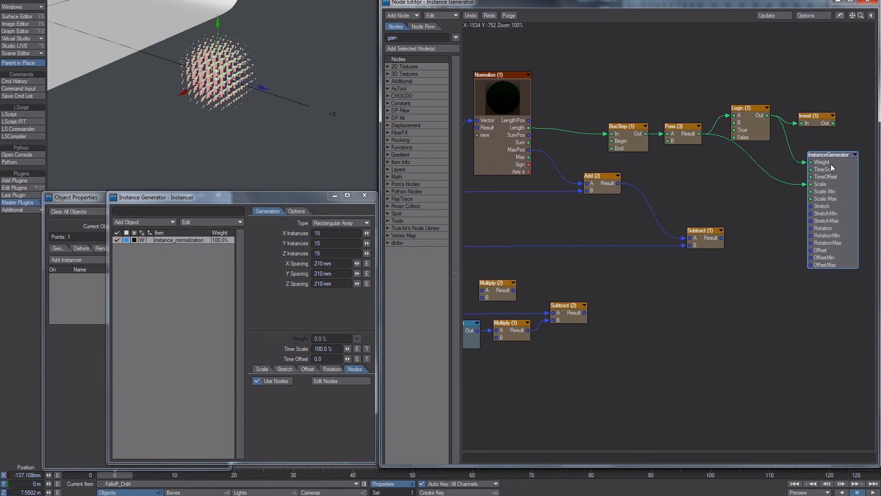
Check Logic (1)'s settings and connect its Out to both Weight and Scale of the InstanceGenerator
{"action": "double_click", "coordinate": [750, 132]}
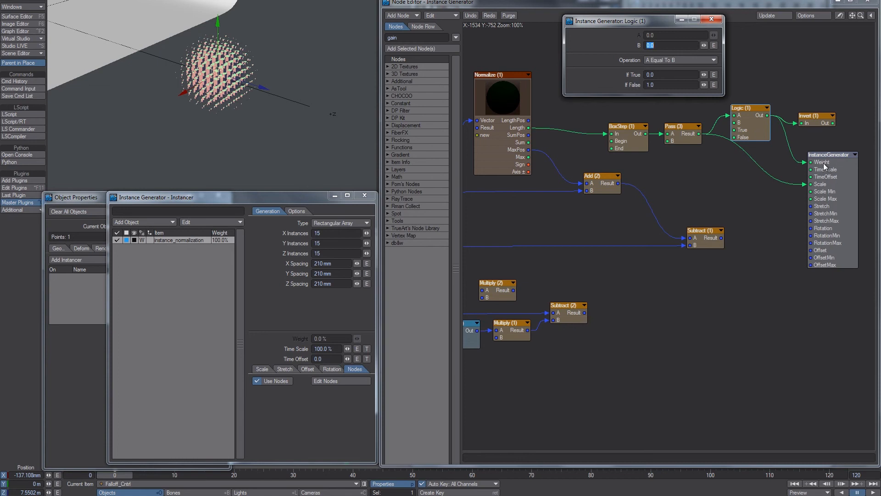
{"action": "left_click", "coordinate": [711, 20]}
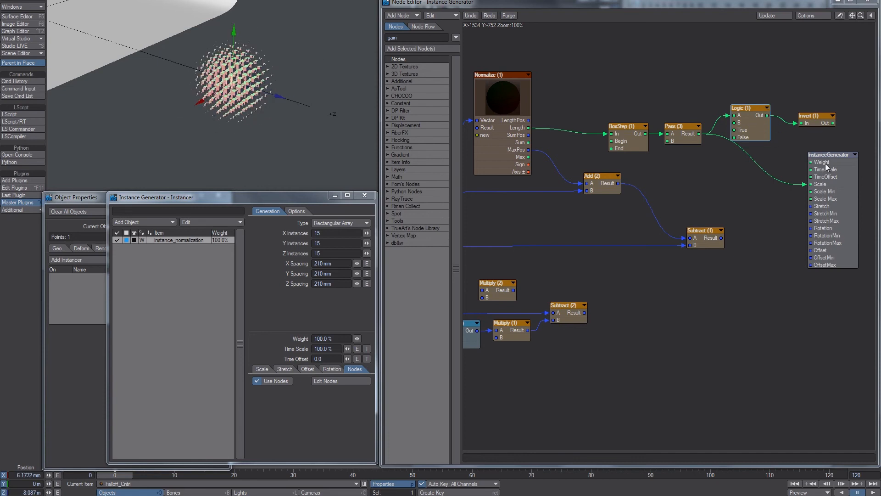
{"action": "left_click_drag", "start_coordinate": [767, 115], "coordinate": [811, 162]}
{"action": "left_click_drag", "start_coordinate": [752, 132], "coordinate": [810, 184]}
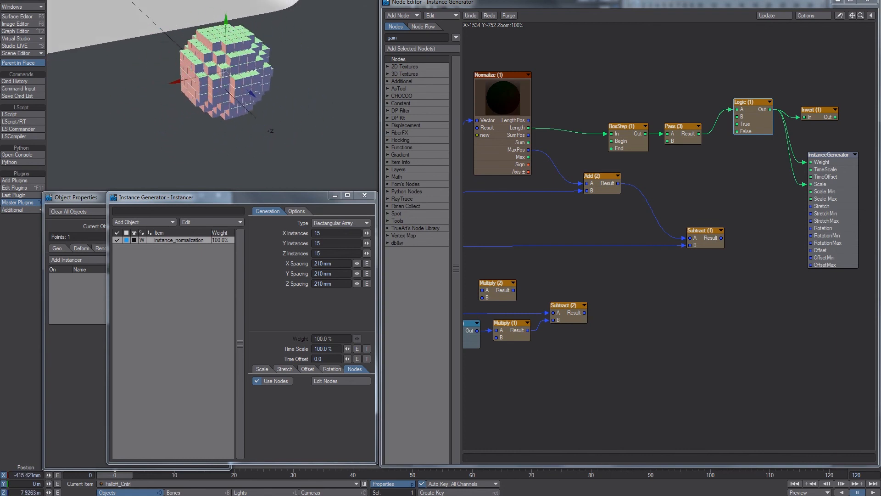
Feed BoxStep (1)'s In from Normalize (1)'s Sum and then Max, moving the falloff control to compare the shapes
{"action": "left_click_drag", "start_coordinate": [529, 142], "coordinate": [611, 133]}
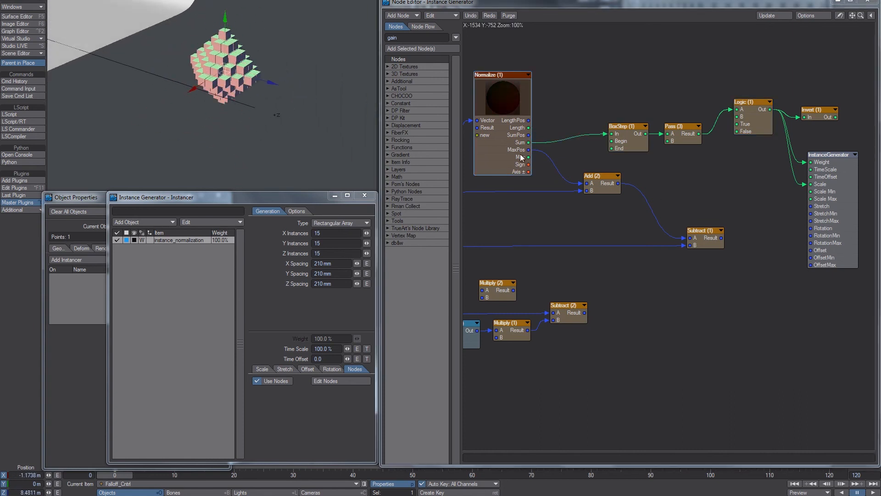
{"action": "left_click_drag", "start_coordinate": [530, 157], "coordinate": [611, 134]}
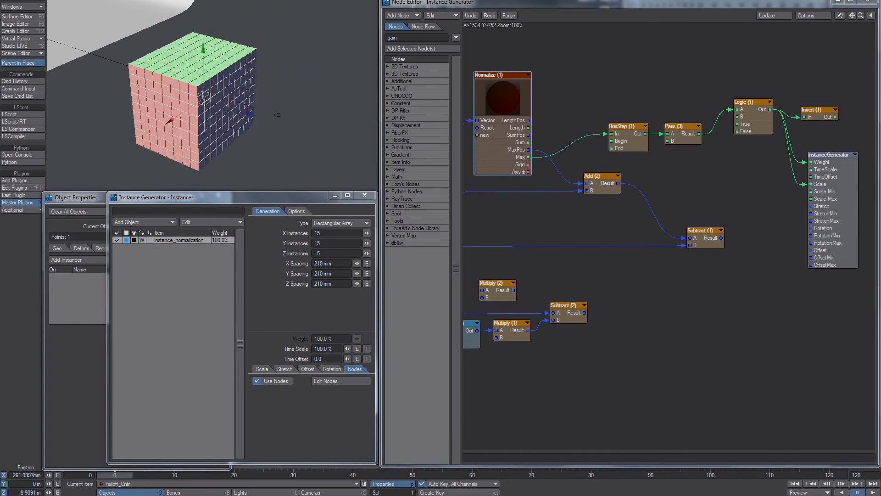
Route Logic (1)'s Out through Invert (1) into the InstanceGenerator's Weight and Scale, and tidy the two nodes
{"action": "left_click_drag", "start_coordinate": [700, 134], "coordinate": [694, 59]}
{"action": "left_click_drag", "start_coordinate": [753, 102], "coordinate": [730, 107]}
{"action": "left_click_drag", "start_coordinate": [820, 105], "coordinate": [812, 184]}
{"action": "left_click_drag", "start_coordinate": [813, 100], "coordinate": [799, 107]}
Connect Normalize (1)'s Sum to BoxStep (1)'s In and move the Falloff_Cntrl null to about 1.37 m X, 155 mm Y, 7.09 m Z
{"action": "left_click_drag", "start_coordinate": [228, 74], "coordinate": [176, 97]}
{"action": "left_click_drag", "start_coordinate": [529, 142], "coordinate": [612, 135]}
{"action": "mouse_move", "coordinate": [297, 130]}
{"action": "left_mouse_down"}
{"action": "mouse_move", "coordinate": [298, 166]}
{"action": "mouse_move", "coordinate": [285, 136]}
{"action": "left_mouse_up"}
Add a Math > Trigonometry Sin node and wire it between Normalize (1)'s Sum and Pass (3)'s A, moving BoxStep (1) aside
{"action": "double_click", "coordinate": [400, 36]}
{"action": "type", "text": "sin"}
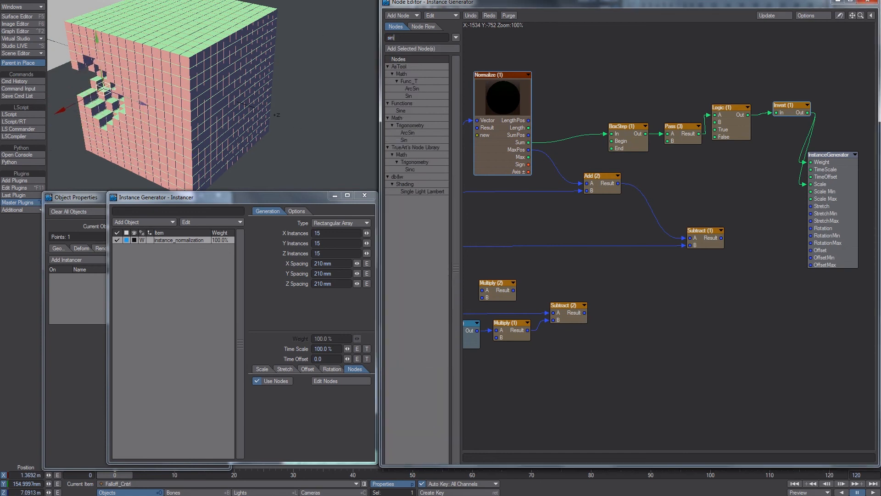
{"action": "double_click", "coordinate": [411, 142]}
{"action": "left_click_drag", "start_coordinate": [657, 234], "coordinate": [614, 156]}
{"action": "left_click_drag", "start_coordinate": [622, 139], "coordinate": [608, 127]}
{"action": "left_click_drag", "start_coordinate": [529, 143], "coordinate": [668, 134]}
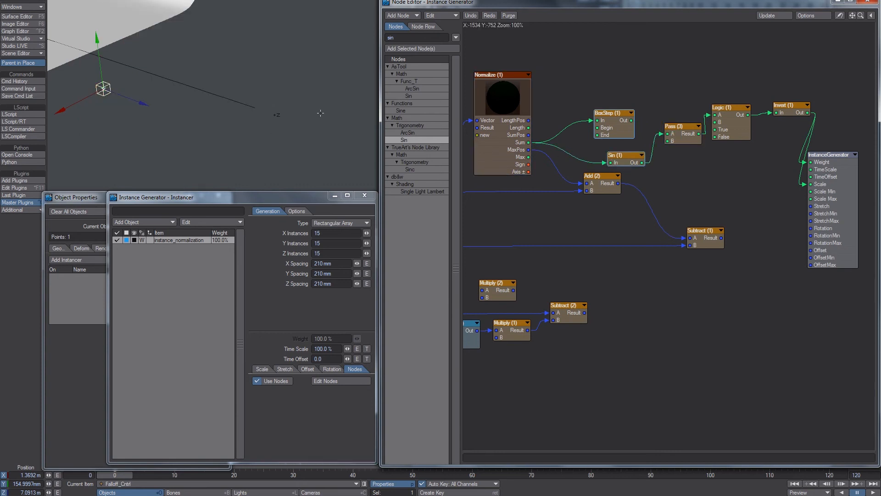
Feed Sin (1)'s In from Normalize (1)'s Length and move Falloff_Cntrl to about 80 mm X, 155 mm Y, 9.12 m Z
{"action": "left_click_drag", "start_coordinate": [147, 85], "coordinate": [168, 88]}
{"action": "left_click_drag", "start_coordinate": [633, 163], "coordinate": [622, 152]}
{"action": "left_click_drag", "start_coordinate": [614, 115], "coordinate": [608, 95]}
{"action": "left_click_drag", "start_coordinate": [529, 128], "coordinate": [601, 152]}
{"action": "left_click_drag", "start_coordinate": [610, 146], "coordinate": [610, 139]}
{"action": "left_click_drag", "start_coordinate": [167, 89], "coordinate": [217, 90]}
{"action": "left_click_drag", "start_coordinate": [629, 104], "coordinate": [592, 109]}
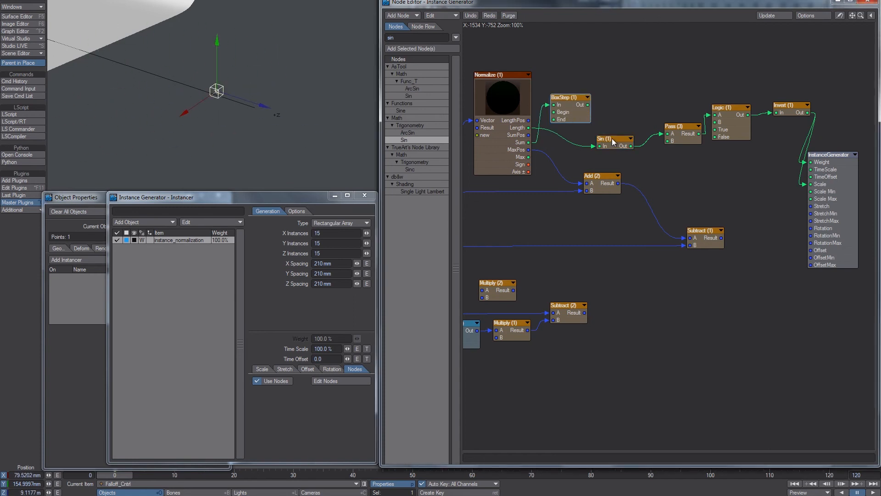
Move Falloff_Cntrl to 0 m X, 0 m Y and about 11.22 m Z, and shift Normalize (1) closer to Sin (1)
{"action": "left_click_drag", "start_coordinate": [217, 91], "coordinate": [115, 98]}
{"action": "left_click_drag", "start_coordinate": [500, 74], "coordinate": [535, 82]}
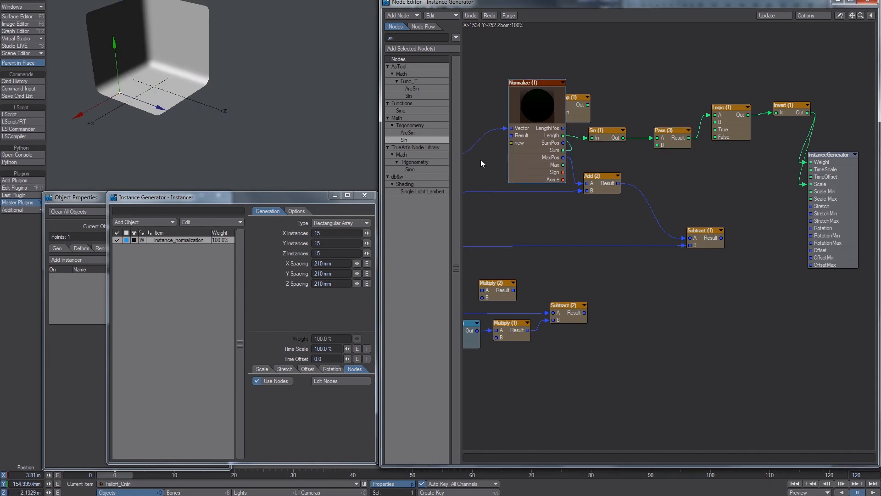
{"action": "left_click_drag", "start_coordinate": [116, 99], "coordinate": [264, 119]}
{"action": "key", "text": "ctrl+r"}
Separate Sin (1) from BoxStep (1), reconnect BoxStep's Out to Pass (3)'s A, and move Falloff_Cntrl to about 197 mm X, 9.50 m Z
{"action": "left_click_drag", "start_coordinate": [603, 137], "coordinate": [629, 143]}
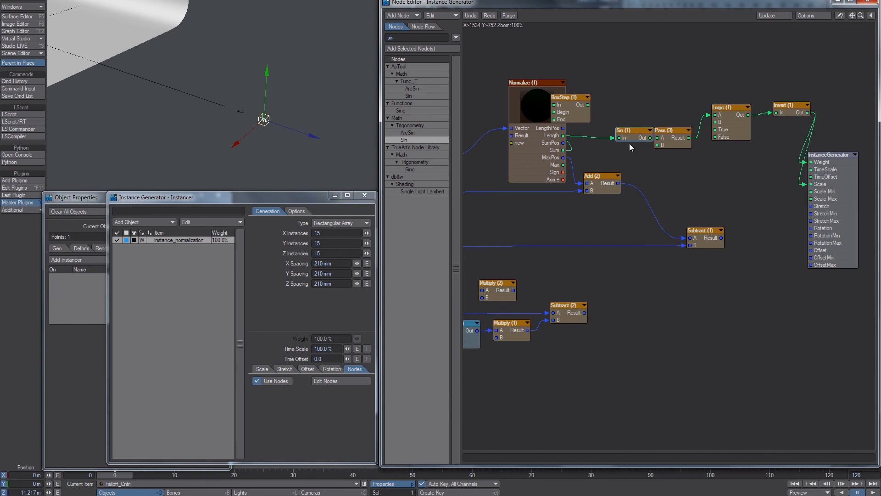
{"action": "left_click_drag", "start_coordinate": [585, 97], "coordinate": [612, 142]}
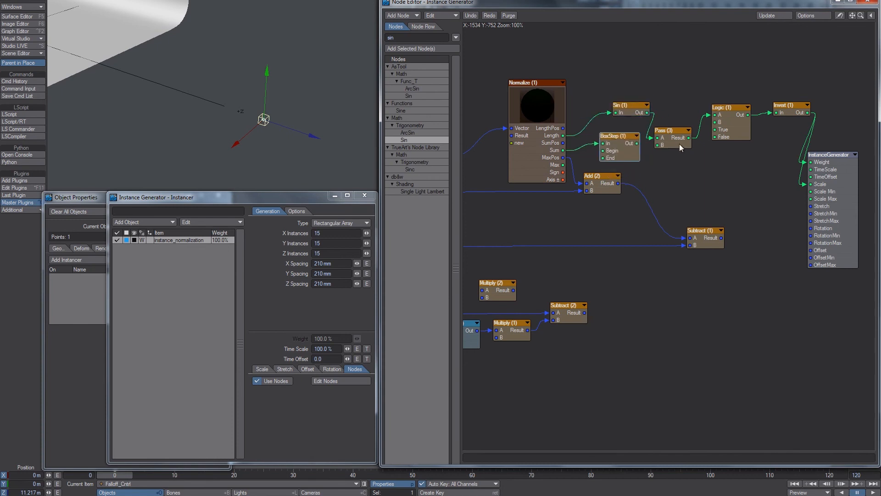
{"action": "left_click_drag", "start_coordinate": [264, 119], "coordinate": [205, 103]}
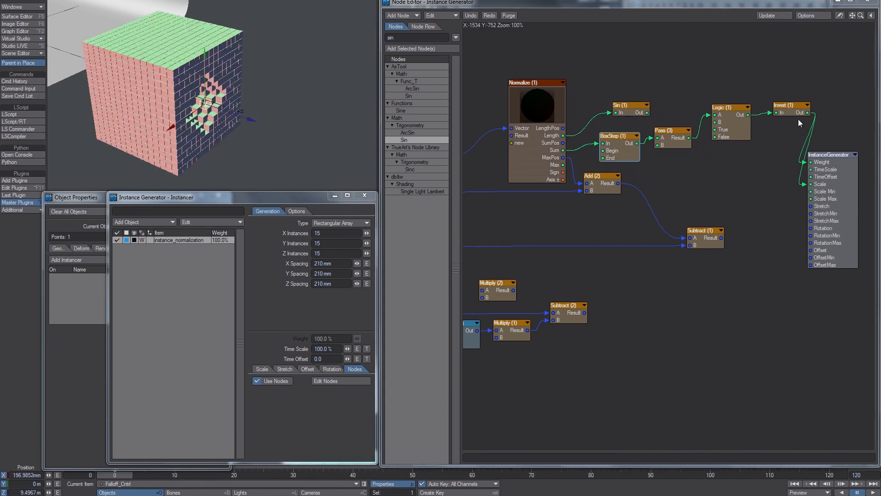
{"action": "left_click", "coordinate": [687, 140]}
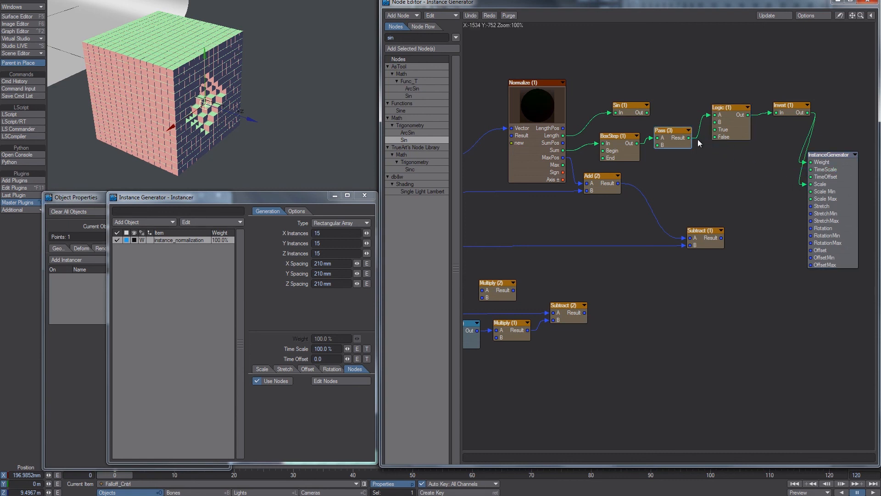
Bypass Invert (1) so Logic (1) drives the InstanceGenerator's Weight, and feed its Scale from Pass (3) driven by Sin (1)
{"action": "left_click_drag", "start_coordinate": [795, 189], "coordinate": [804, 185]}
{"action": "left_click_drag", "start_coordinate": [748, 115], "coordinate": [808, 162]}
{"action": "left_click_drag", "start_coordinate": [736, 116], "coordinate": [737, 128]}
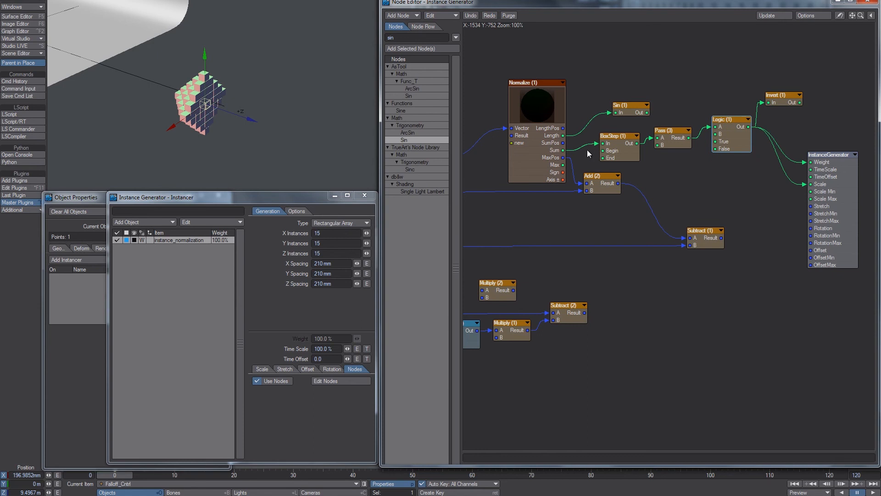
{"action": "left_click_drag", "start_coordinate": [647, 112], "coordinate": [658, 138]}
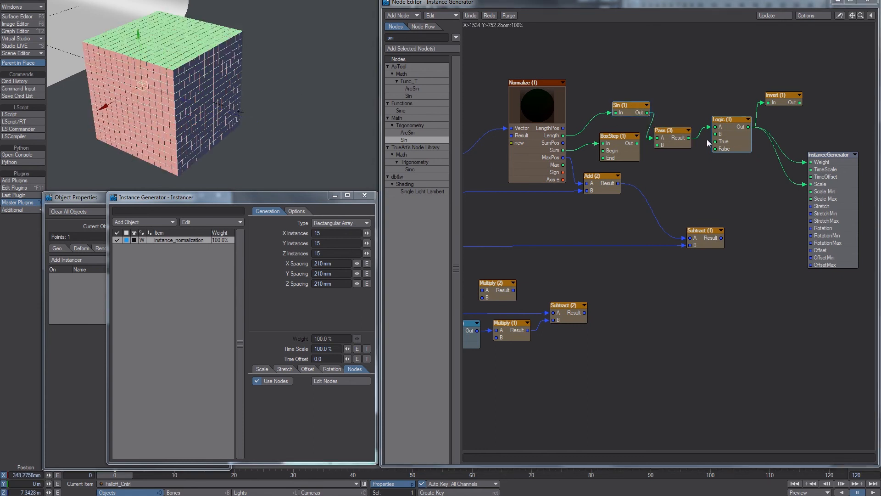
{"action": "left_click_drag", "start_coordinate": [688, 138], "coordinate": [811, 184]}
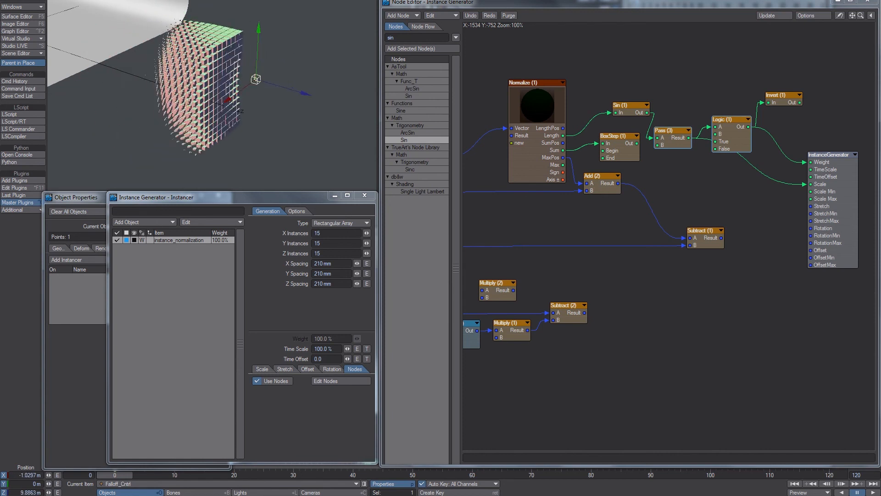
Drive Pass (3) from BoxStep (1) again, and feed the instance Offset from Subtract (1) with Normalize's LengthPos into Add (2)'s A
{"action": "left_click_drag", "start_coordinate": [637, 143], "coordinate": [658, 138]}
{"action": "left_click_drag", "start_coordinate": [722, 238], "coordinate": [811, 250]}
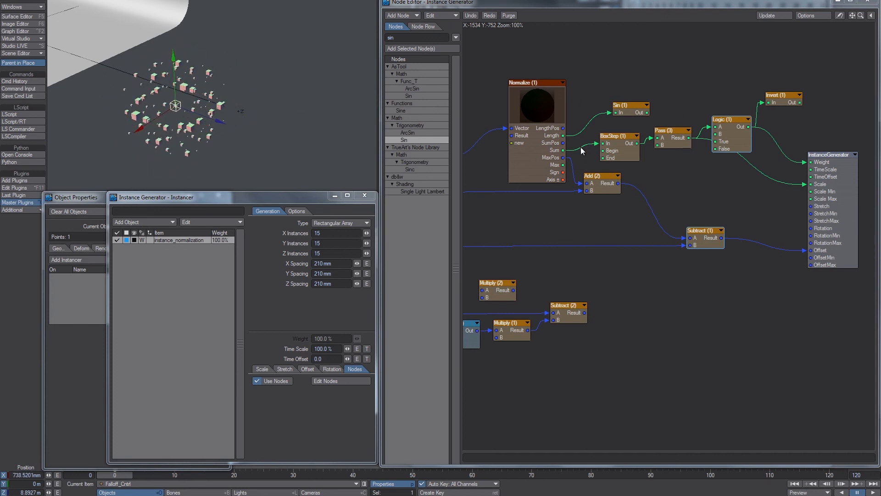
{"action": "left_click_drag", "start_coordinate": [564, 128], "coordinate": [587, 183]}
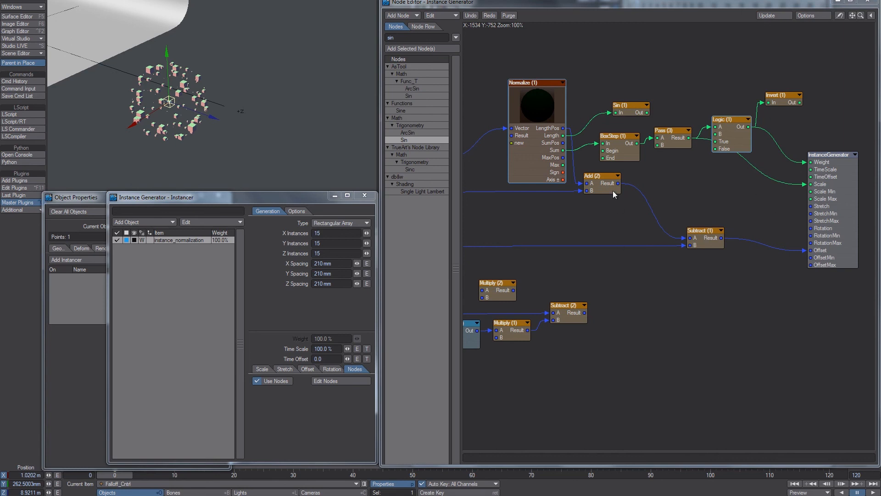
{"action": "left_click_drag", "start_coordinate": [604, 180], "coordinate": [616, 181]}
Insert Multiply (2) between Subtract (3) and Normalize (1)'s Vector, and move Falloff_Cntrl to about 913 mm X, 1.39 m Y, 8.89 m Z
{"action": "left_click_drag", "start_coordinate": [532, 207], "coordinate": [727, 192], "text": "alt"}
{"action": "left_click_drag", "start_coordinate": [627, 138], "coordinate": [607, 160]}
{"action": "left_click_drag", "start_coordinate": [621, 99], "coordinate": [462, 217]}
{"action": "left_click_drag", "start_coordinate": [715, 272], "coordinate": [614, 85]}
{"action": "left_click_drag", "start_coordinate": [638, 302], "coordinate": [600, 302], "text": "alt"}
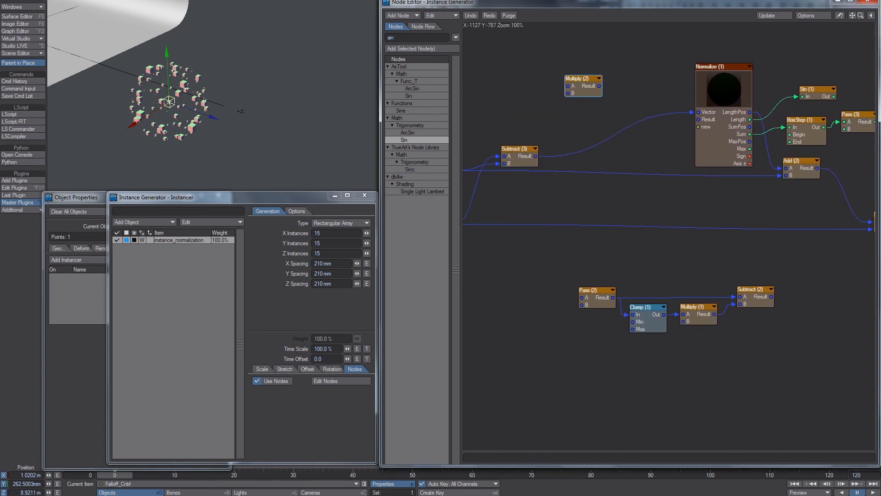
{"action": "key", "text": "alt+Tab"}
{"action": "middle_click_drag", "start_coordinate": [104, 310], "coordinate": [342, 246]}
{"action": "mouse_move", "coordinate": [866, 172]}
{"action": "left_mouse_down", "text": "alt"}
{"action": "mouse_move", "coordinate": [743, 191]}
{"action": "mouse_move", "coordinate": [648, 187]}
{"action": "left_mouse_up", "text": "alt"}
{"action": "left_click_drag", "start_coordinate": [770, 249], "coordinate": [751, 284]}
{"action": "left_click_drag", "start_coordinate": [630, 203], "coordinate": [844, 217], "text": "alt"}
{"action": "left_click_drag", "start_coordinate": [596, 117], "coordinate": [694, 143]}
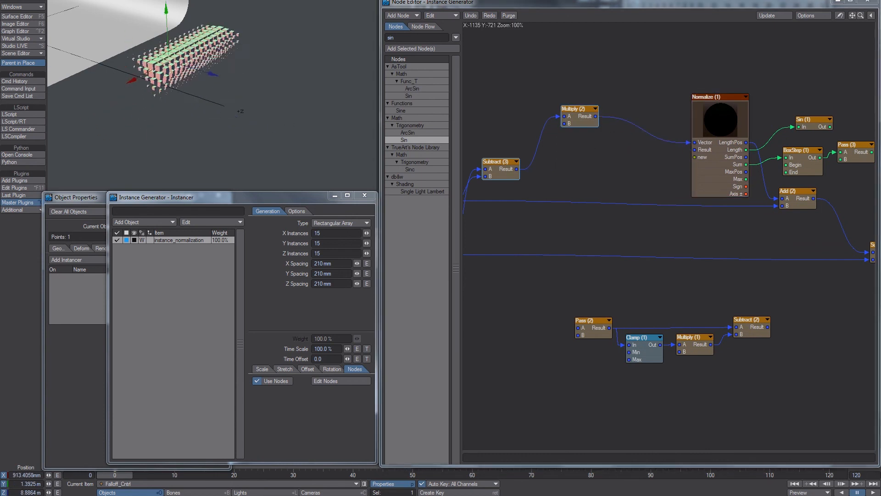
Route Subtract (3)'s Result through the Pass (2), Clamp (1), Multiply (1) and Subtract (2) chain into Normalize (1)'s Vector
{"action": "left_click_drag", "start_coordinate": [589, 340], "coordinate": [516, 109]}
{"action": "left_click_drag", "start_coordinate": [514, 184], "coordinate": [504, 95]}
{"action": "left_click_drag", "start_coordinate": [692, 95], "coordinate": [677, 103]}
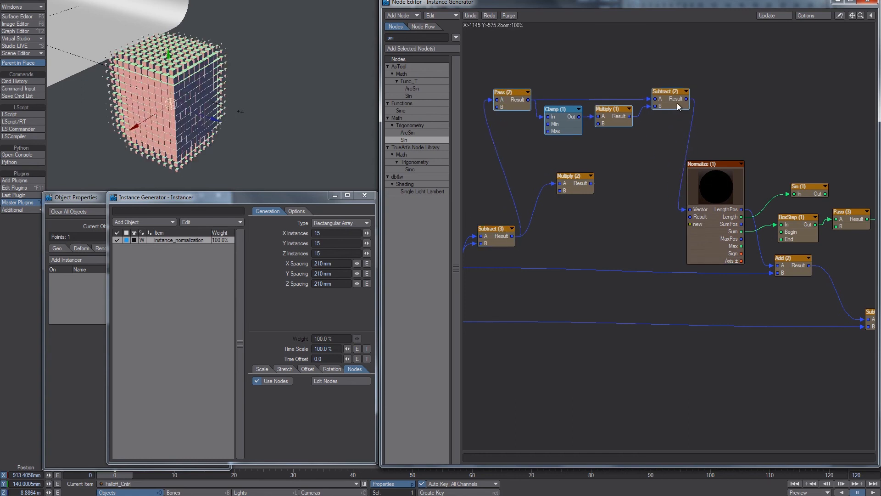
Check the settings of Clamp (1) and Multiply (1)
{"action": "double_click", "coordinate": [579, 131]}
{"action": "double_click", "coordinate": [613, 122]}
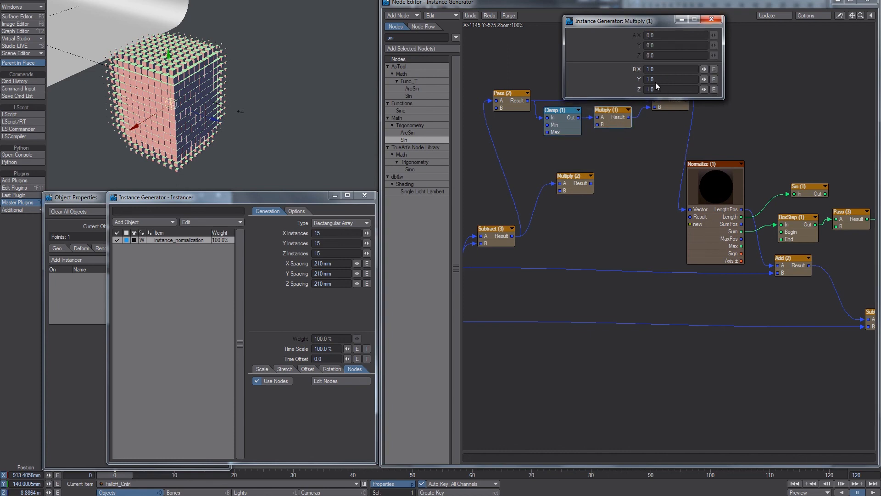
{"action": "left_click", "coordinate": [712, 19]}
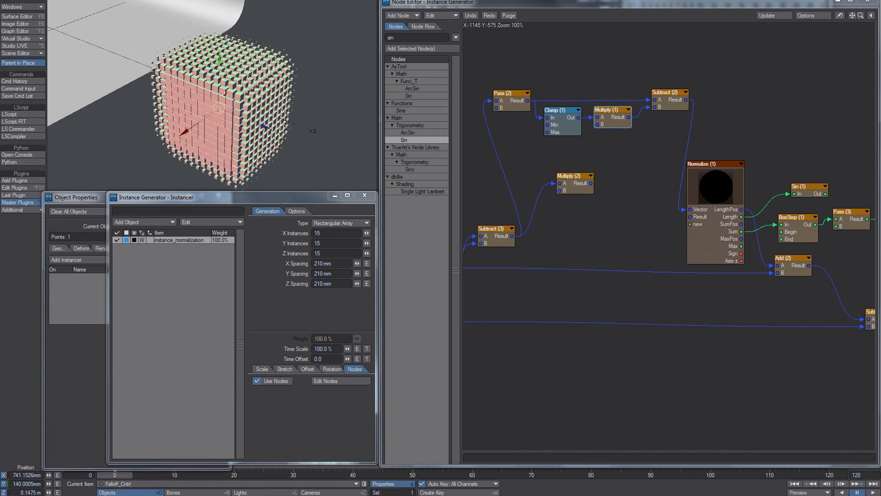
Connect Normalize (1)'s Length to BoxStep (1)'s In and move Falloff_Cntrl to about 617 mm X, 140 mm Y, 8.52 m Z
{"action": "left_click_drag", "start_coordinate": [265, 126], "coordinate": [286, 136]}
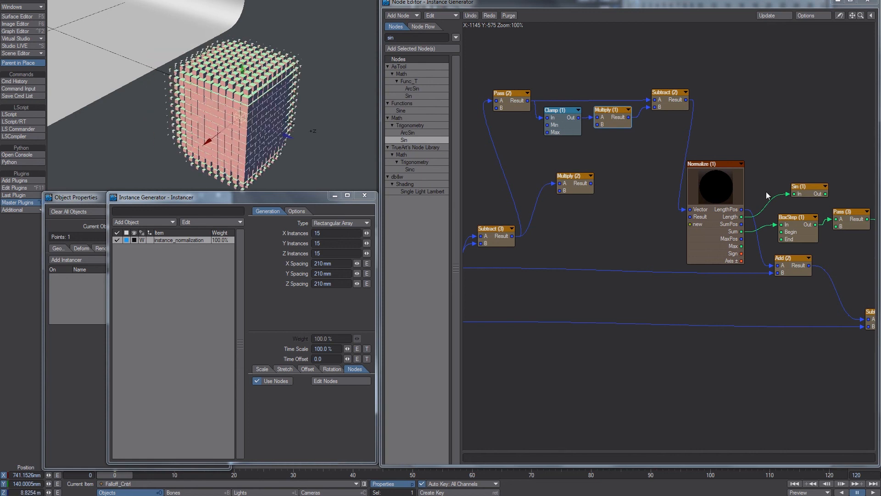
{"action": "left_click_drag", "start_coordinate": [767, 194], "coordinate": [640, 154], "text": "alt"}
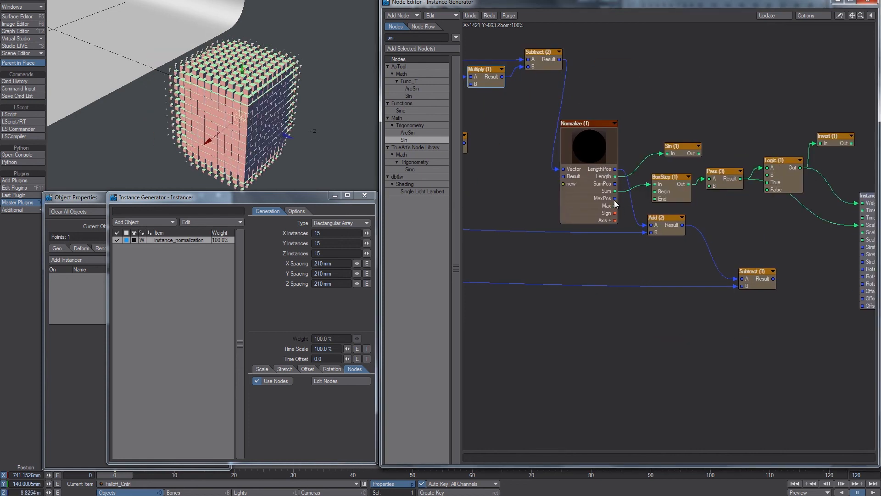
{"action": "left_click_drag", "start_coordinate": [683, 188], "coordinate": [679, 183]}
{"action": "left_click_drag", "start_coordinate": [374, 98], "coordinate": [358, 94]}
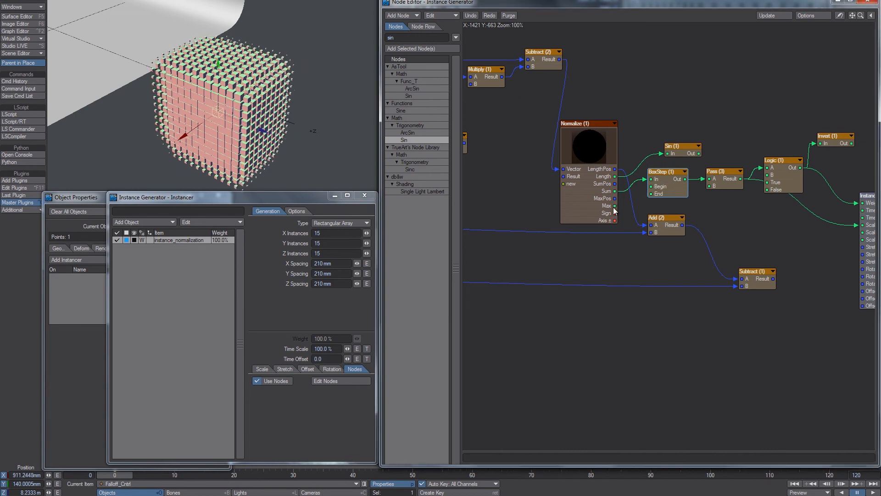
{"action": "left_click_drag", "start_coordinate": [658, 178], "coordinate": [651, 179]}
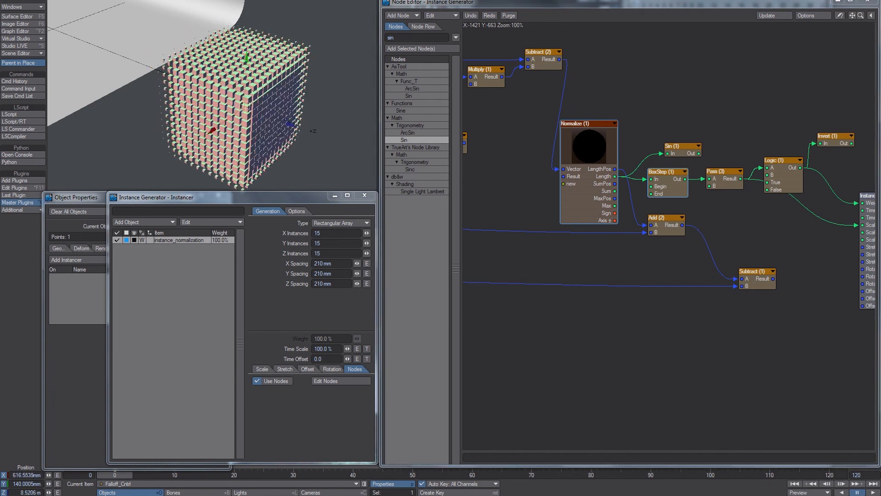
Disable the Instance Generator on the Instancer object and close the property windows
{"action": "left_click_drag", "start_coordinate": [519, 184], "coordinate": [720, 197], "text": "alt"}
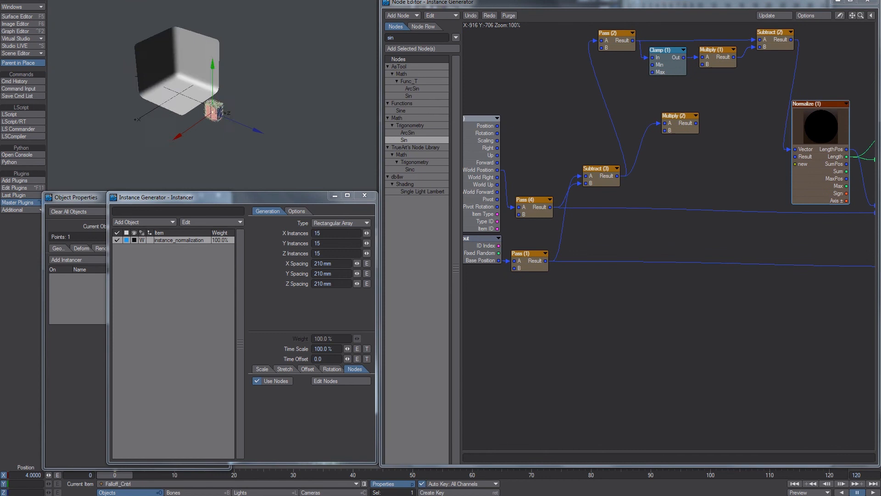
{"action": "scroll", "coordinate": [213, 114], "scroll_direction": "up", "scroll_amount": 3}
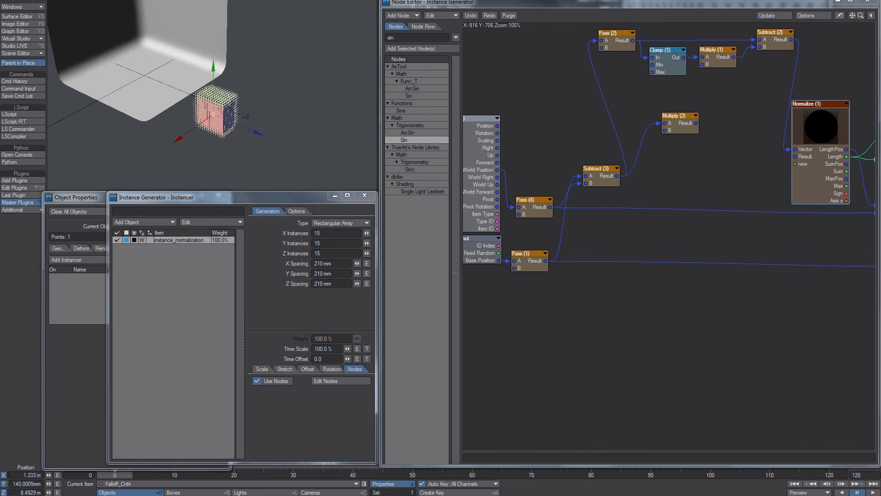
{"action": "key", "text": "ctrl+F1"}
{"action": "key", "text": "p"}
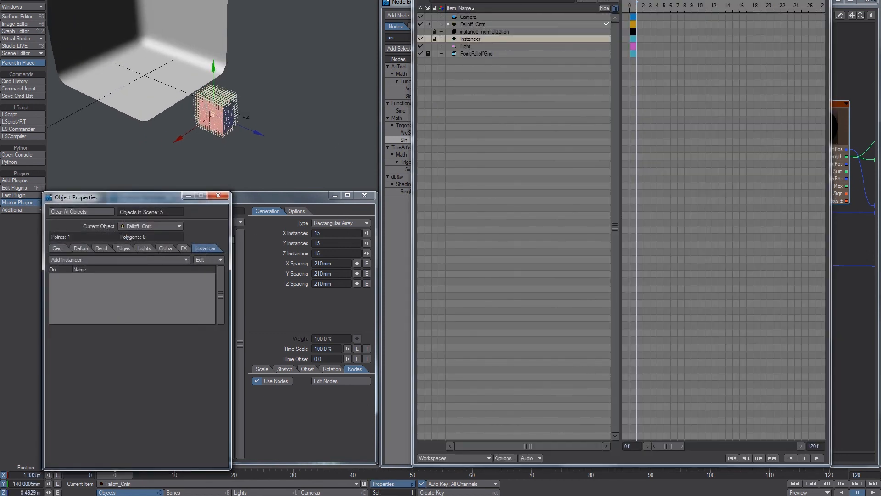
{"action": "left_click", "coordinate": [473, 38]}
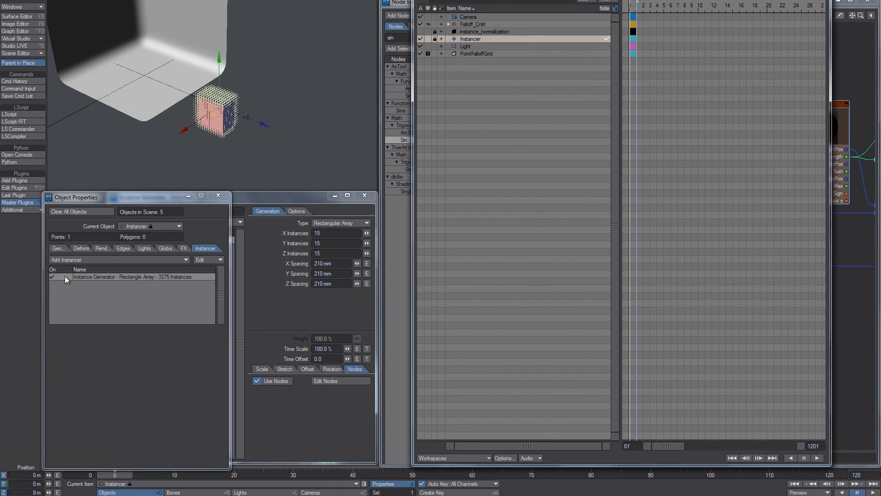
{"action": "left_click", "coordinate": [218, 195]}
{"action": "left_click", "coordinate": [365, 195]}
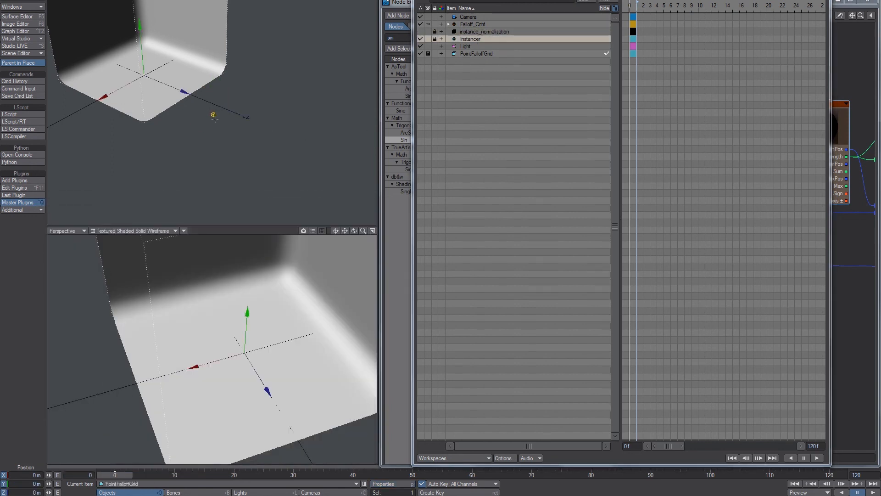
Reset Falloff_Cntrl to the origin and bring the node editor back to the front
{"action": "key", "text": "shift+a"}
{"action": "scroll", "coordinate": [212, 111], "scroll_direction": "down", "scroll_amount": 5}
{"action": "left_click", "coordinate": [397, 255]}
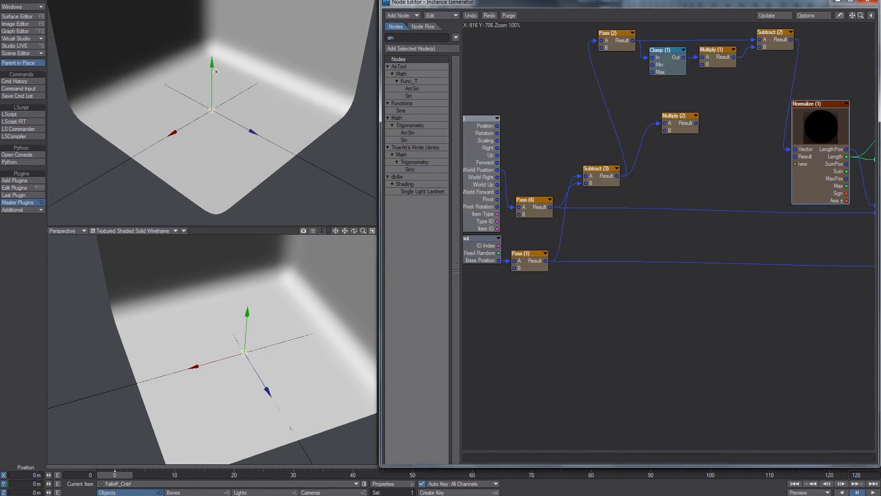
Open the displacement nodes of PointFalloffGrid and switch the upper viewport to rendered shading
{"action": "left_click", "coordinate": [321, 261]}
{"action": "key", "text": "p"}
{"action": "left_click", "coordinate": [83, 248]}
{"action": "left_click", "coordinate": [137, 330]}
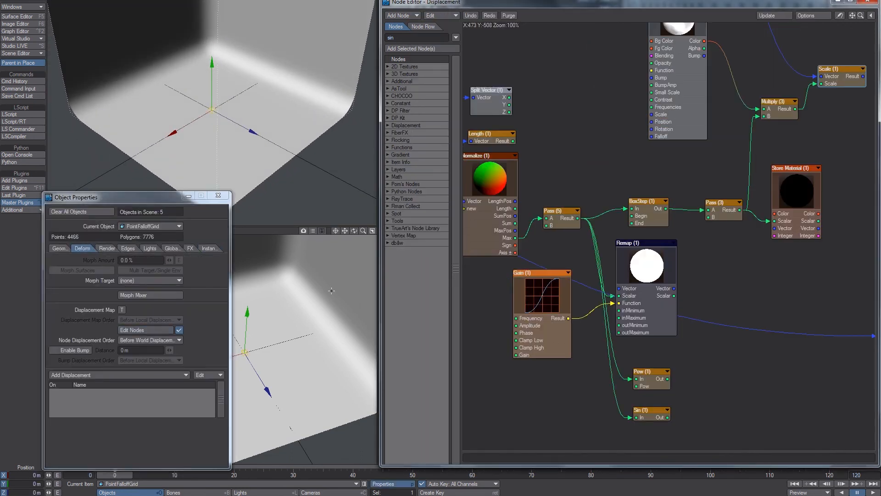
{"action": "left_click", "coordinate": [159, 2]}
{"action": "left_click", "coordinate": [147, 33]}
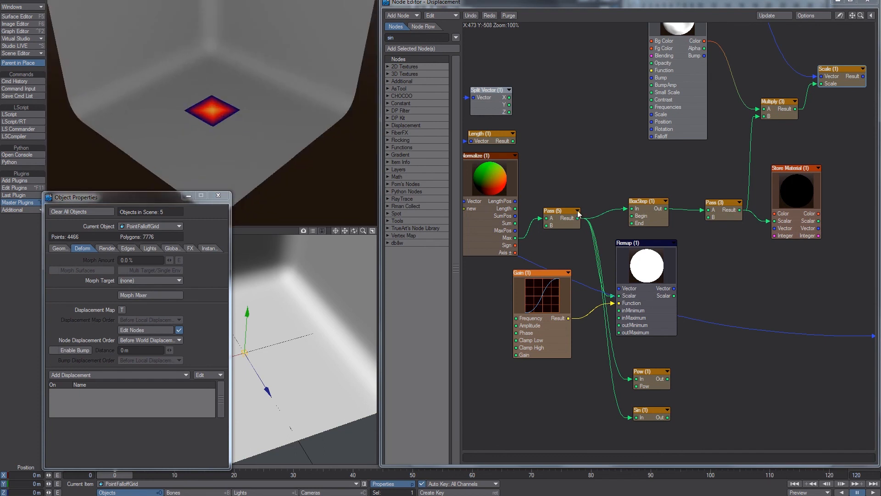
Connect Normalize (1)'s Length to Pass (5)'s A and move Falloff_Cntrl to about 1.67 m X, 0 m Y, -545 mm Z
{"action": "left_click_drag", "start_coordinate": [515, 209], "coordinate": [546, 218]}
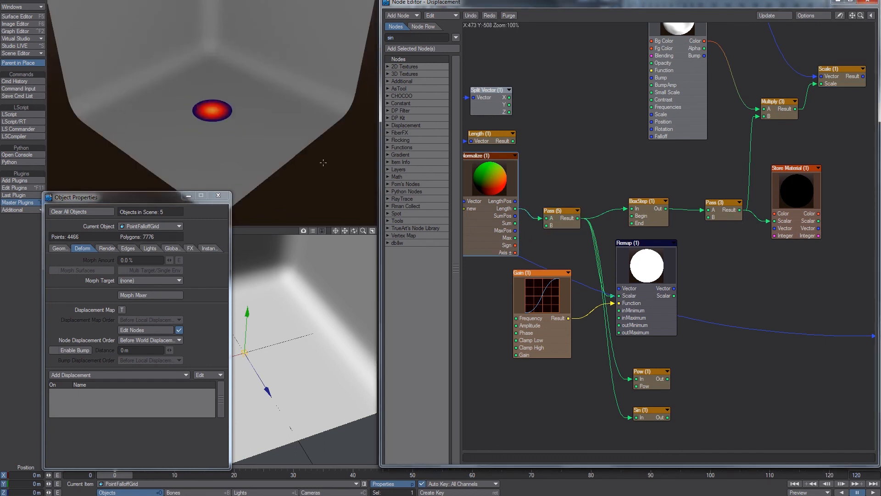
{"action": "left_click", "coordinate": [218, 195]}
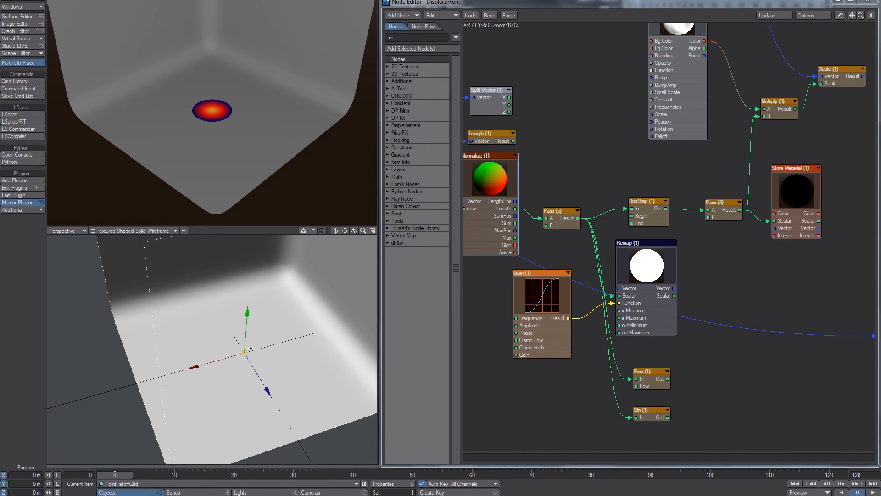
{"action": "left_click_drag", "start_coordinate": [306, 358], "coordinate": [207, 354]}
{"action": "left_click_drag", "start_coordinate": [492, 289], "coordinate": [747, 258], "text": "alt"}
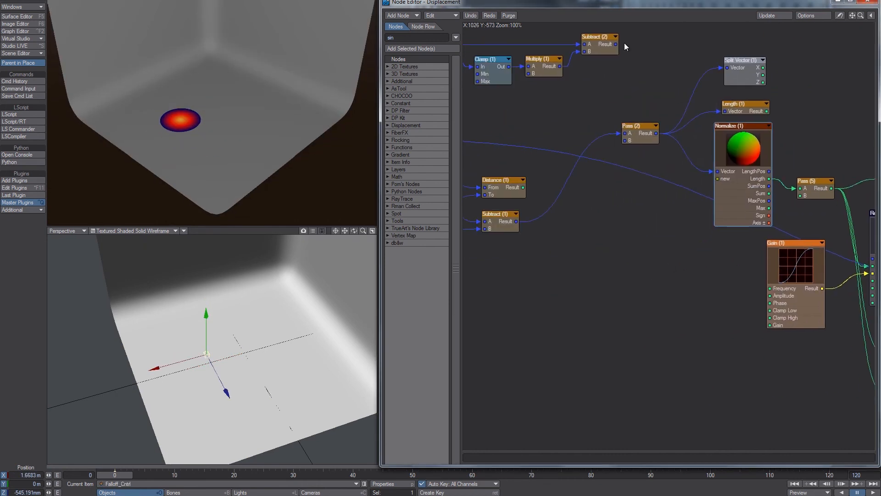
Open the scene's item list and select the Falloff_Def null
{"action": "key", "text": "ctrl+F1"}
{"action": "left_click", "coordinate": [448, 24]}
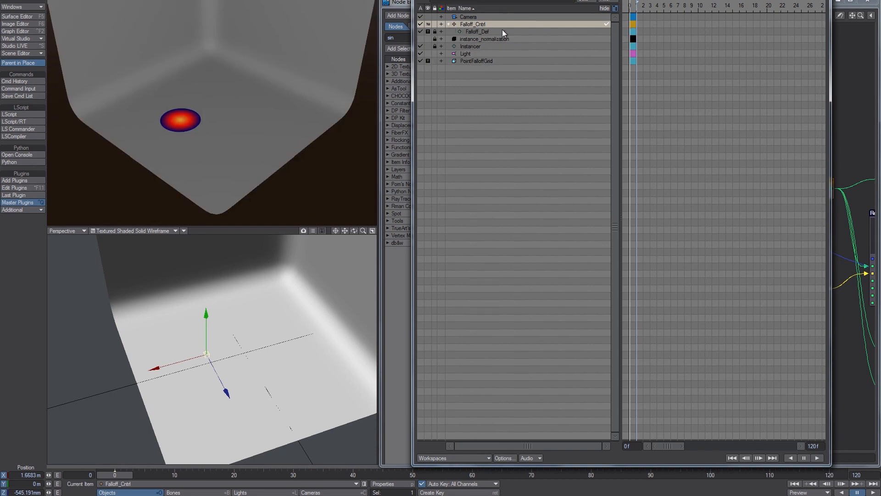
{"action": "left_click", "coordinate": [476, 32]}
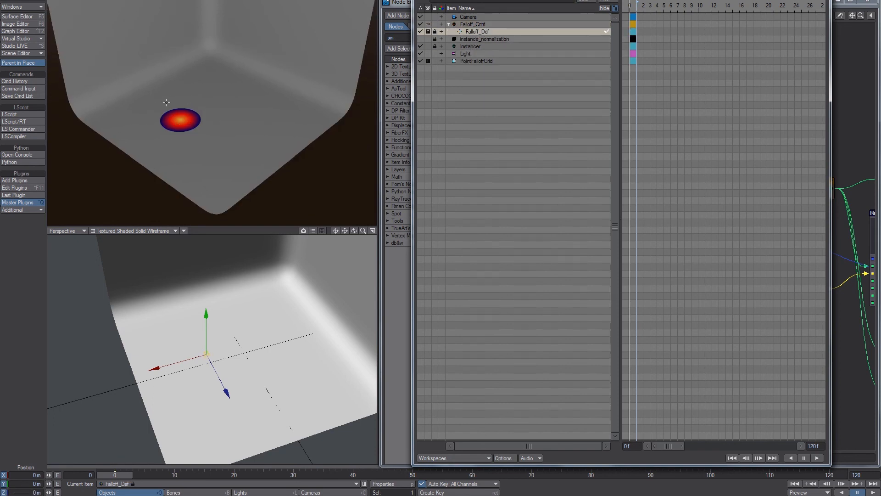
Return to the displacement nodes and add a copy of the Vec×ItemMtx node below Subtract (1)
{"action": "left_click", "coordinate": [876, 176]}
{"action": "left_click_drag", "start_coordinate": [688, 183], "coordinate": [870, 204], "text": "alt"}
{"action": "left_click_drag", "start_coordinate": [548, 168], "coordinate": [602, 229], "text": "alt"}
{"action": "key", "text": "ctrl+v"}
{"action": "left_click_drag", "start_coordinate": [660, 252], "coordinate": [780, 375]}
{"action": "left_click_drag", "start_coordinate": [729, 290], "coordinate": [648, 239], "text": "alt"}
{"action": "left_click_drag", "start_coordinate": [707, 280], "coordinate": [784, 300]}
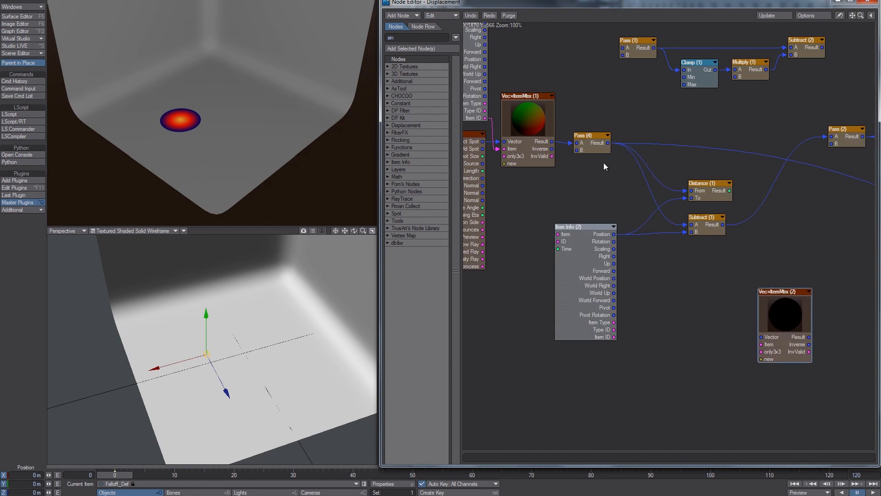
Duplicate an Item Info node below Item Info (2) and connect its Item ID to Vec×ItemMtx (2)'s Item input
{"action": "left_click_drag", "start_coordinate": [604, 163], "coordinate": [655, 146], "text": "alt"}
{"action": "left_click", "coordinate": [518, 90]}
{"action": "key", "text": "ctrl+c"}
{"action": "key", "text": "ctrl+v"}
{"action": "left_click_drag", "start_coordinate": [696, 233], "coordinate": [680, 350]}
{"action": "left_click_drag", "start_coordinate": [679, 261], "coordinate": [656, 416]}
{"action": "left_click_drag", "start_coordinate": [675, 447], "coordinate": [812, 325]}
Set Item Info (3) to reference Falloff_Def and close its properties
{"action": "double_click", "coordinate": [647, 344]}
{"action": "left_click", "coordinate": [652, 34]}
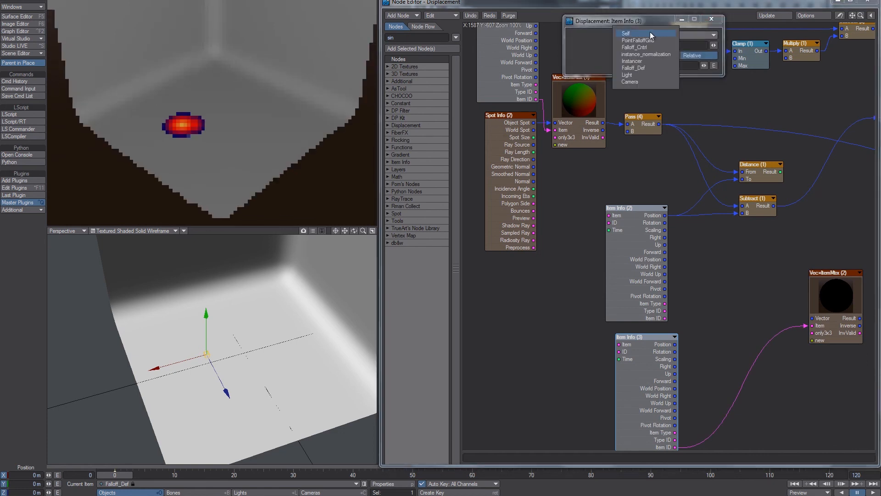
{"action": "left_click", "coordinate": [652, 68]}
{"action": "left_click", "coordinate": [711, 18]}
Connect Subtract (1)'s Result to the Vector input of Vec×ItemMtx (2)
{"action": "left_click_drag", "start_coordinate": [722, 287], "coordinate": [591, 229], "text": "alt"}
{"action": "left_click_drag", "start_coordinate": [631, 114], "coordinate": [606, 34]}
{"action": "left_click_drag", "start_coordinate": [520, 214], "coordinate": [517, 211]}
{"action": "left_click", "coordinate": [627, 150], "text": "shift"}
{"action": "left_click_drag", "start_coordinate": [509, 151], "coordinate": [506, 120]}
{"action": "left_click", "coordinate": [646, 131]}
{"action": "left_click_drag", "start_coordinate": [534, 326], "coordinate": [600, 320]}
Feed Subtract (4) with Vec×ItemMtx (2)'s Result in A and Pass (4)'s Result in B, and place it beyond the Remap node
{"action": "mouse_move", "coordinate": [713, 258]}
{"action": "left_mouse_down"}
{"action": "mouse_move", "coordinate": [755, 267]}
{"action": "mouse_move", "coordinate": [729, 262]}
{"action": "left_mouse_up"}
{"action": "left_click_drag", "start_coordinate": [600, 328], "coordinate": [632, 270]}
{"action": "left_click_drag", "start_coordinate": [781, 331], "coordinate": [636, 233]}
{"action": "left_click_drag", "start_coordinate": [636, 232], "coordinate": [806, 288]}
{"action": "left_click_drag", "start_coordinate": [806, 288], "coordinate": [497, 239], "text": "alt"}
{"action": "left_click_drag", "start_coordinate": [603, 265], "coordinate": [654, 306]}
{"action": "left_click_drag", "start_coordinate": [785, 127], "coordinate": [785, 125]}
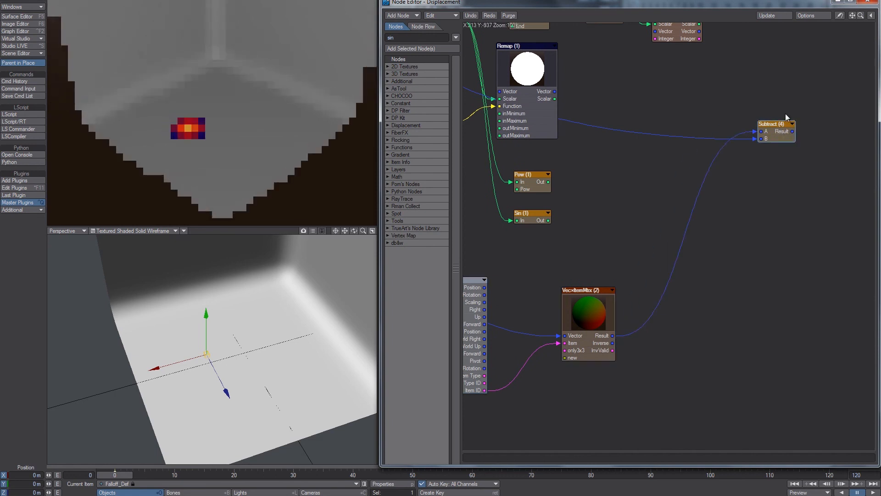
Bring the Displacement output node closer and connect Subtract (4)'s Result to its Input
{"action": "left_click_drag", "start_coordinate": [733, 111], "coordinate": [872, 153], "text": "alt"}
{"action": "left_click_drag", "start_coordinate": [477, 92], "coordinate": [524, 232], "text": "alt"}
{"action": "left_click_drag", "start_coordinate": [755, 64], "coordinate": [793, 204]}
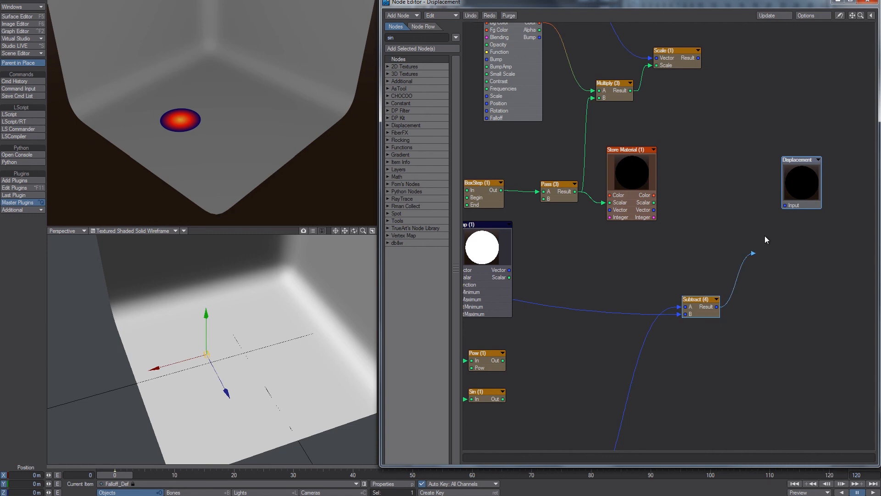
{"action": "left_click_drag", "start_coordinate": [766, 239], "coordinate": [786, 205]}
Examine the Falloff_Cntrl and Falloff_Def hierarchy by selecting the parent and child in turn
{"action": "key", "text": "ctrl+F1"}
{"action": "left_click", "coordinate": [471, 25]}
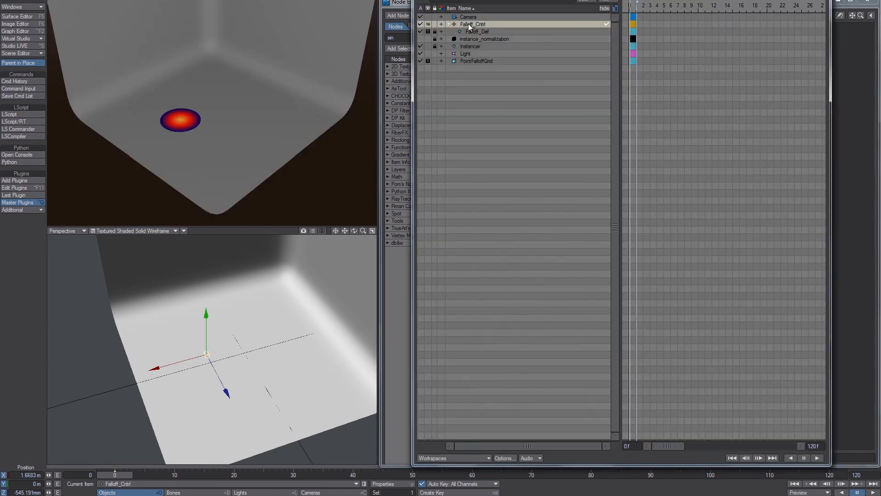
{"action": "left_click", "coordinate": [482, 32]}
{"action": "left_click", "coordinate": [486, 24]}
{"action": "left_click", "coordinate": [476, 30]}
{"action": "left_click", "coordinate": [484, 24]}
{"action": "left_click", "coordinate": [482, 32]}
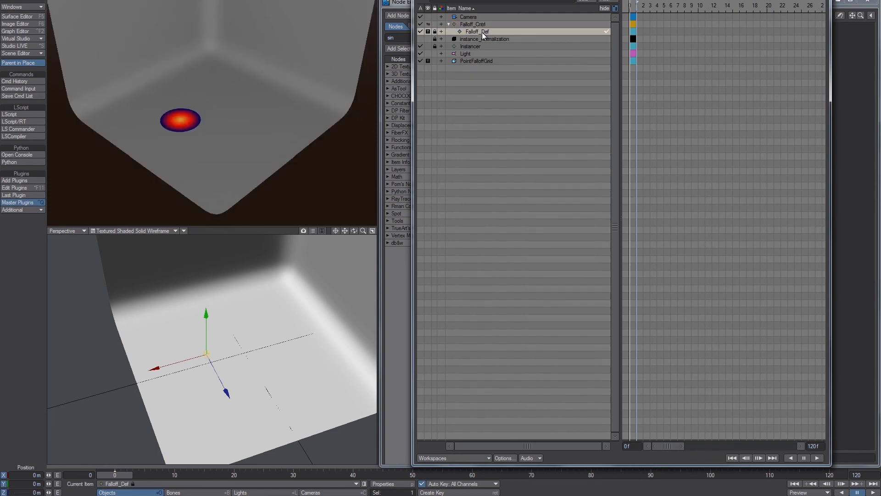
Raise Falloff_Def along Y to move the whole grid with it
{"action": "left_click", "coordinate": [213, 349]}
{"action": "key", "text": "ctrl+z"}
{"action": "left_click", "coordinate": [481, 31]}
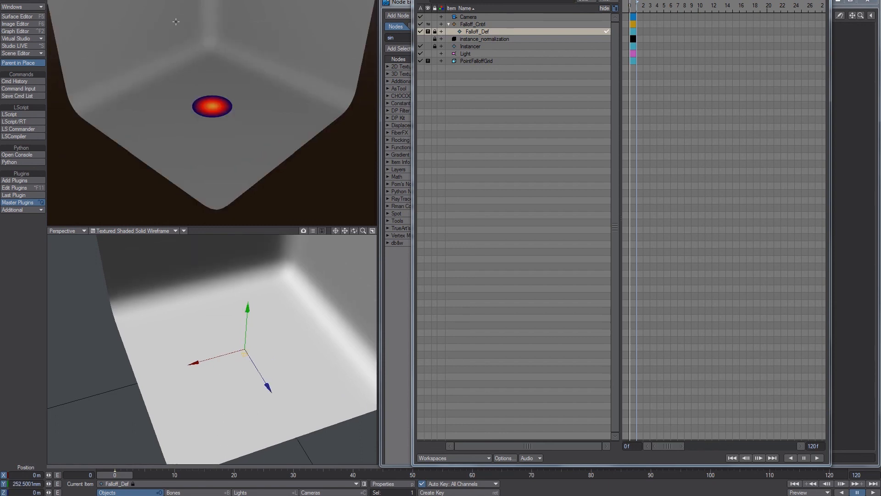
Try rotating Falloff_Def to about -65° heading and undo the rotation
{"action": "key", "text": "y"}
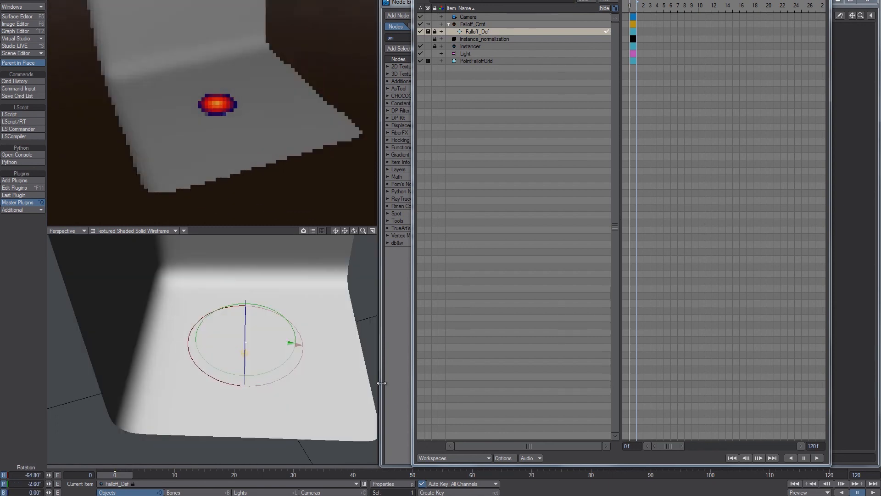
{"action": "left_click_drag", "start_coordinate": [298, 345], "coordinate": [268, 317]}
{"action": "key", "text": "ctrl+z"}
{"action": "key", "text": "ctrl+z"}
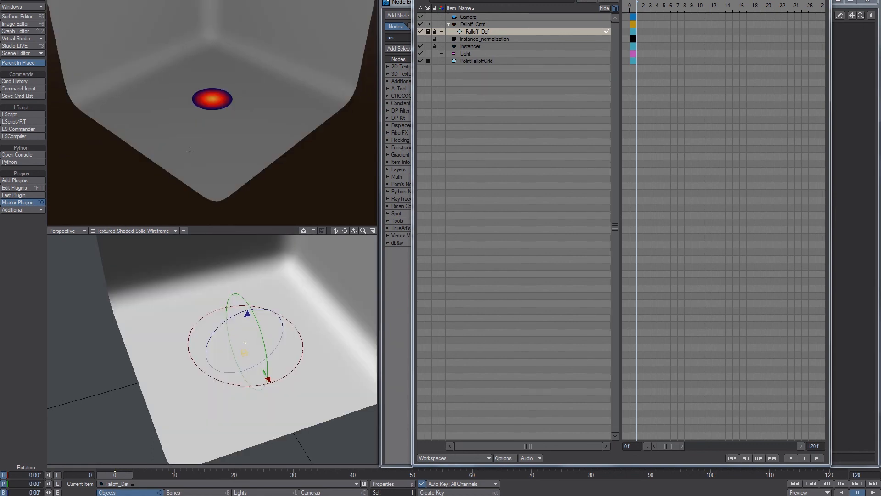
Insert Scale (2) between Subtract (4) and the Displacement Input, using Pass (3)'s Result as its Scale
{"action": "left_click", "coordinate": [829, 215]}
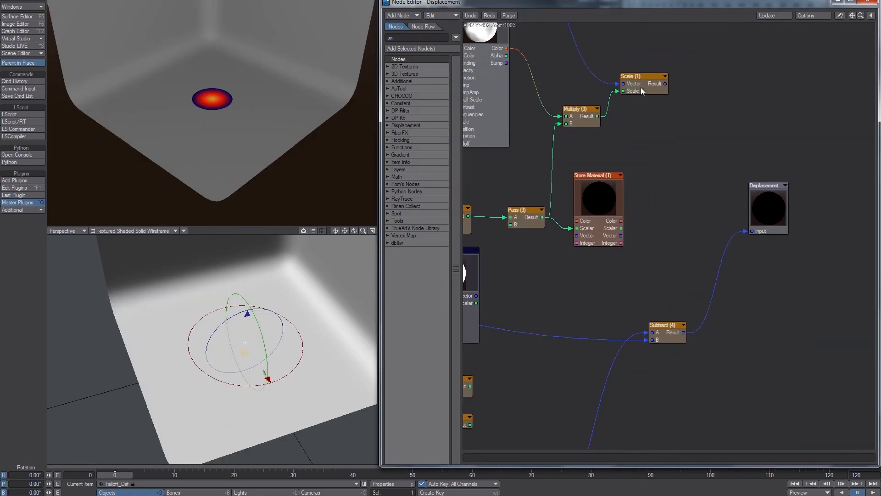
{"action": "left_click_drag", "start_coordinate": [675, 327], "coordinate": [612, 339]}
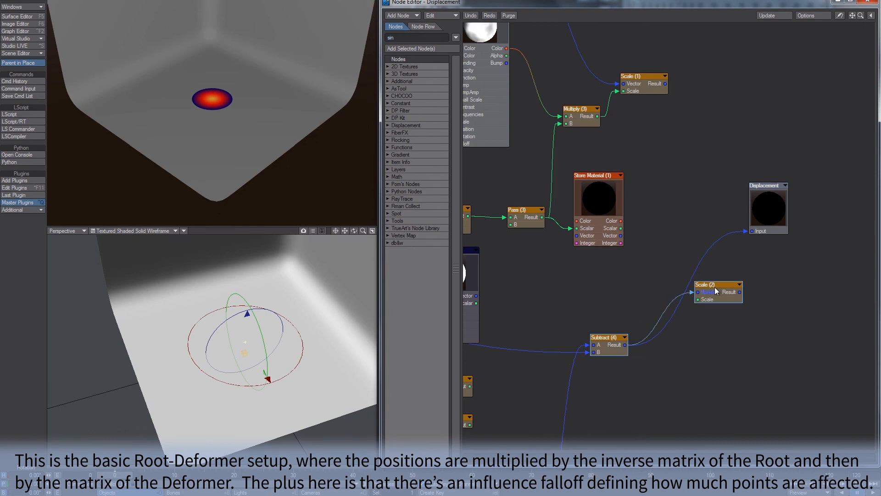
{"action": "left_click_drag", "start_coordinate": [715, 288], "coordinate": [721, 321]}
{"action": "left_click_drag", "start_coordinate": [520, 222], "coordinate": [596, 212], "text": "alt"}
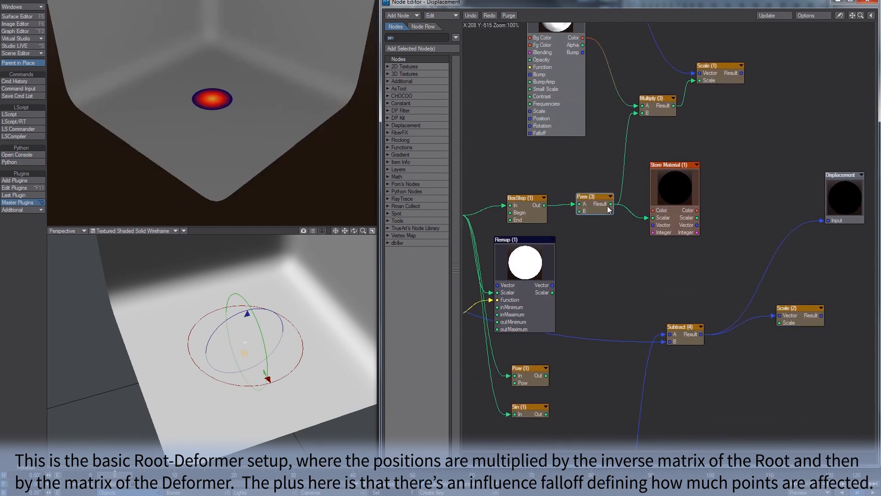
{"action": "left_click_drag", "start_coordinate": [798, 334], "coordinate": [654, 304]}
{"action": "left_click_drag", "start_coordinate": [684, 304], "coordinate": [714, 216]}
Switch the upper viewport to solid shading and pull Falloff_Def upward to raise a bump on the grid
{"action": "left_click", "coordinate": [164, 1]}
{"action": "left_click", "coordinate": [166, 18]}
{"action": "key", "text": "t"}
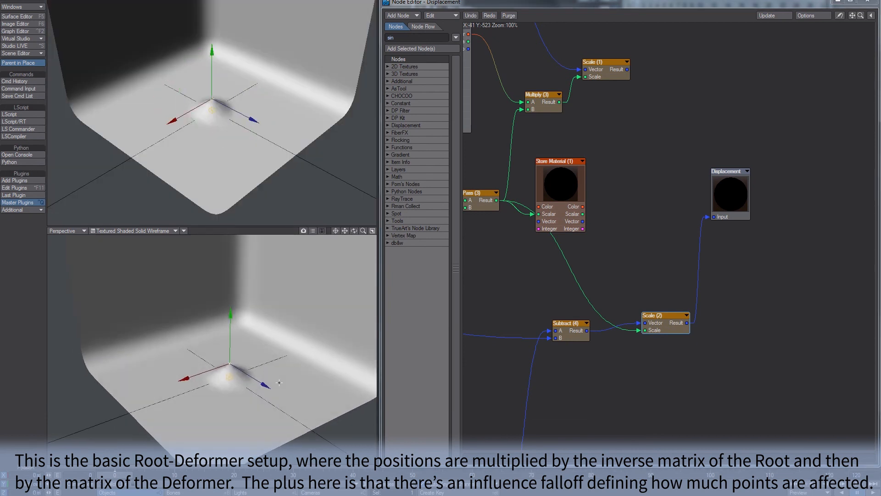
{"action": "left_click_drag", "start_coordinate": [279, 382], "coordinate": [275, 321]}
{"action": "left_click_drag", "start_coordinate": [199, 243], "coordinate": [226, 287]}
Select Falloff_Cntrl and move it across the grid to about -4.32 m X, 332 mm Z, and back towards the centre
{"action": "key", "text": "y"}
{"action": "key", "text": "h"}
{"action": "key", "text": "Up"}
{"action": "key", "text": "t"}
{"action": "left_click_drag", "start_coordinate": [275, 357], "coordinate": [265, 370]}
{"action": "scroll", "coordinate": [264, 370], "scroll_direction": "down", "scroll_amount": 3}
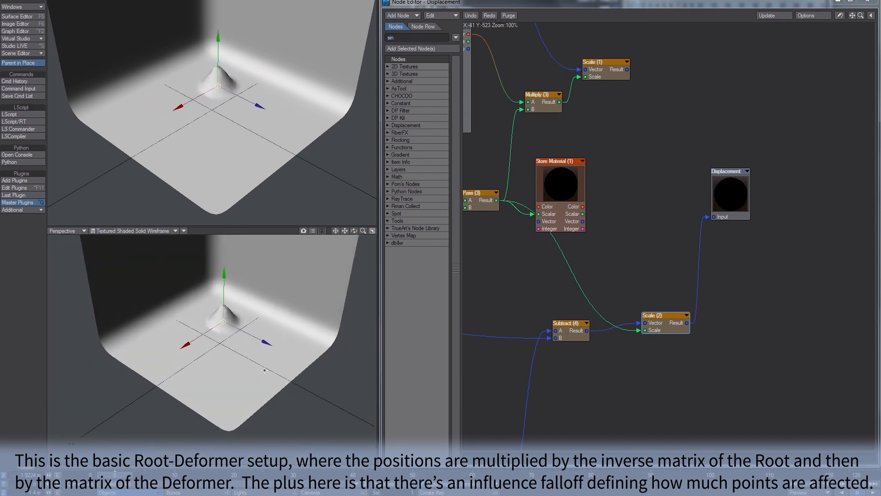
{"action": "scroll", "coordinate": [264, 370], "scroll_direction": "up", "scroll_amount": 4}
{"action": "scroll", "coordinate": [229, 330], "scroll_direction": "down", "scroll_amount": 1}
{"action": "left_click_drag", "start_coordinate": [200, 309], "coordinate": [271, 297]}
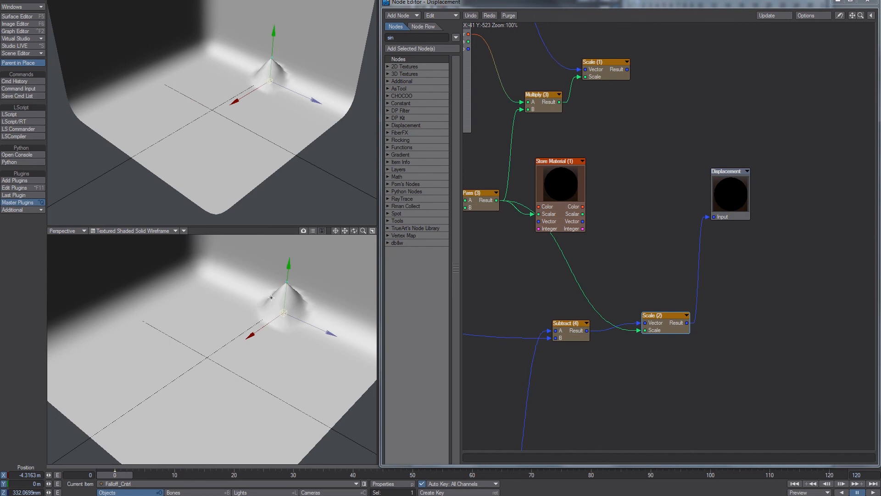
{"action": "left_click_drag", "start_coordinate": [364, 278], "coordinate": [297, 361]}
{"action": "left_click", "coordinate": [275, 365]}
Select Falloff_Def in the scene's item list and enlarge and rotate it to broaden the bump's tip
{"action": "key", "text": "y"}
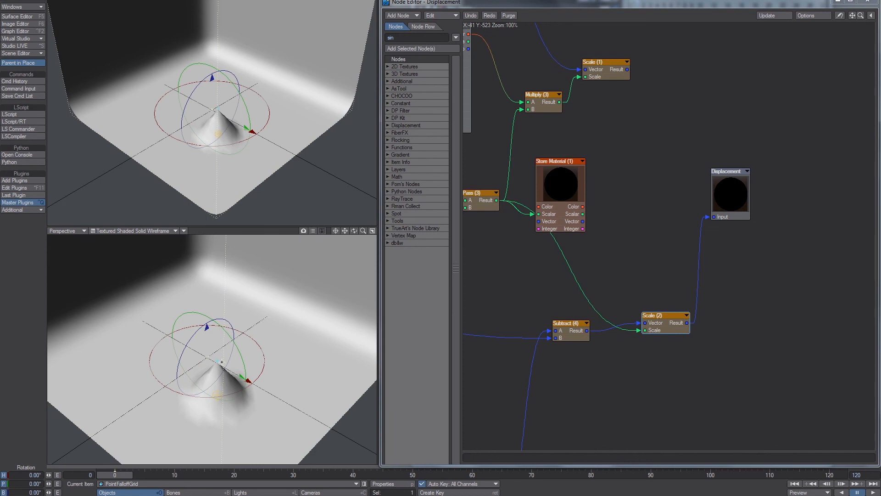
{"action": "left_click_drag", "start_coordinate": [354, 230], "coordinate": [367, 231]}
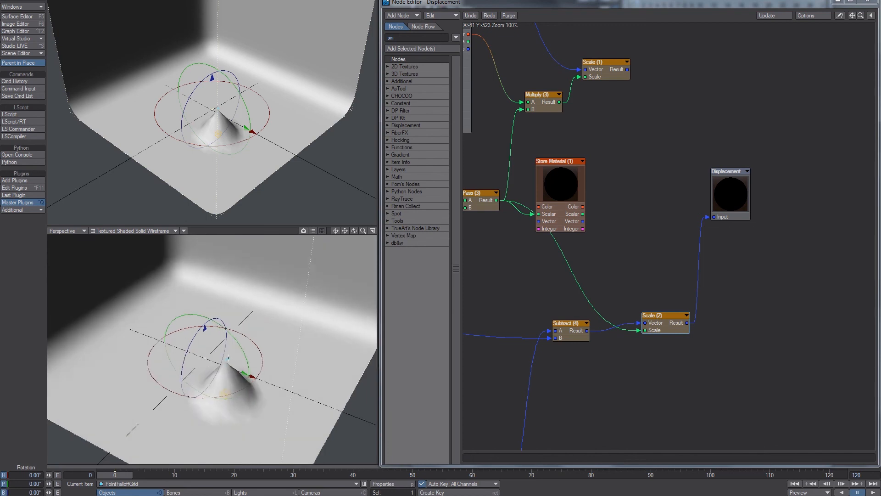
{"action": "key", "text": "ctrl+F1"}
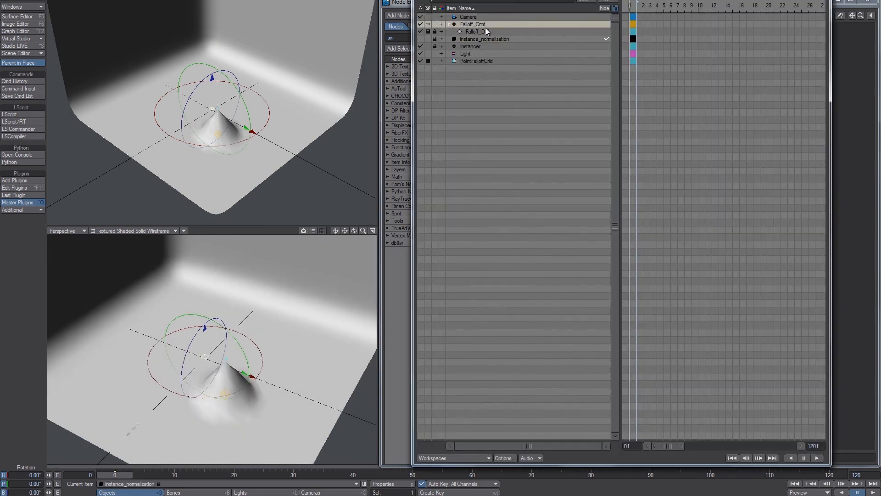
{"action": "left_click", "coordinate": [477, 31]}
{"action": "left_click", "coordinate": [252, 359]}
{"action": "key", "text": "shift+h"}
{"action": "left_click_drag", "start_coordinate": [252, 360], "coordinate": [248, 339]}
{"action": "key", "text": "y"}
Select Falloff_Cntrl and move it to about 319 mm X, 0 m Y, 935 mm Z
{"action": "key", "text": "Up"}
{"action": "key", "text": "shift+h"}
{"action": "key", "text": "t"}
{"action": "left_click_drag", "start_coordinate": [238, 423], "coordinate": [236, 401]}
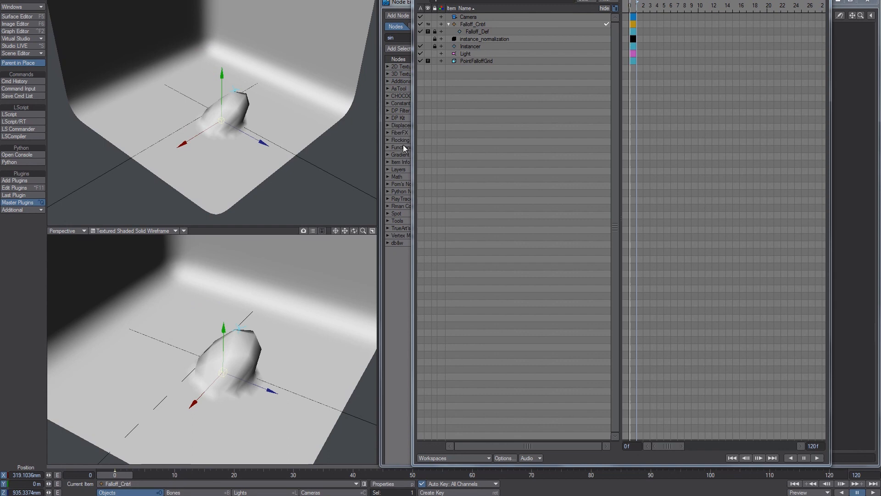
Compare the positions of Falloff_Cntrl and Falloff_Def by alternating the selection between them
{"action": "left_click", "coordinate": [476, 25]}
{"action": "left_click", "coordinate": [482, 30]}
{"action": "left_click", "coordinate": [484, 25]}
{"action": "left_click", "coordinate": [484, 31]}
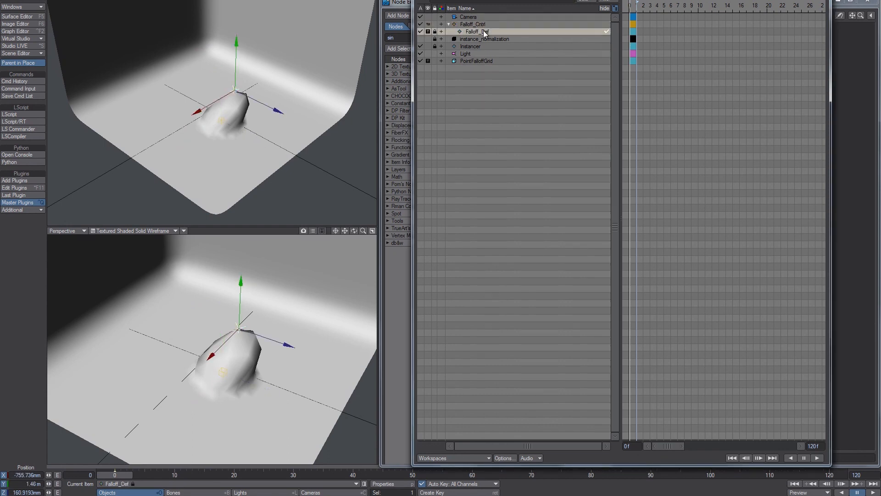
{"action": "left_click", "coordinate": [477, 24]}
{"action": "left_click", "coordinate": [476, 31]}
Return to the displacement nodes and paste another Vec×ItemMtx node between Subtract (1) and Normalize (1)
{"action": "left_click", "coordinate": [877, 312]}
{"action": "left_click_drag", "start_coordinate": [587, 260], "coordinate": [720, 284], "text": "alt"}
{"action": "left_click_drag", "start_coordinate": [464, 228], "coordinate": [669, 196], "text": "alt"}
{"action": "left_click_drag", "start_coordinate": [748, 259], "coordinate": [725, 249]}
{"action": "left_click_drag", "start_coordinate": [739, 300], "coordinate": [519, 178], "text": "alt"}
{"action": "left_click_drag", "start_coordinate": [737, 265], "coordinate": [475, 118], "text": "alt"}
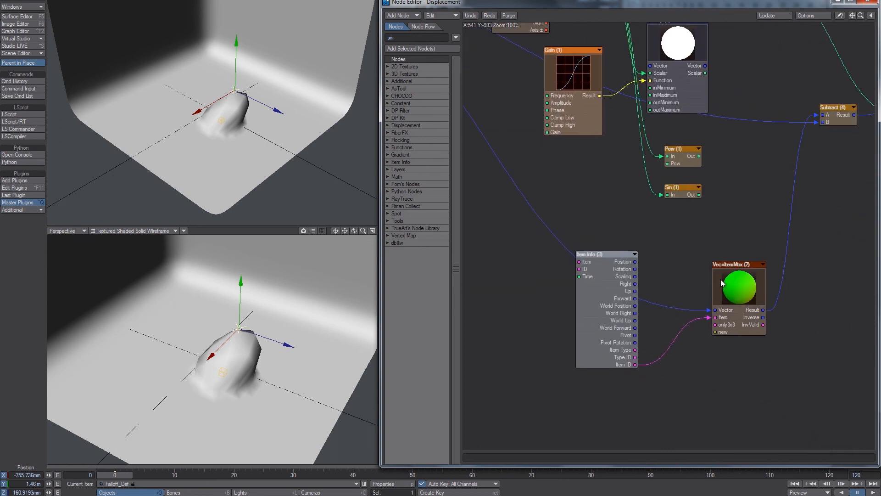
{"action": "left_click_drag", "start_coordinate": [512, 235], "coordinate": [814, 388], "text": "alt"}
{"action": "key", "text": "ctrl+v"}
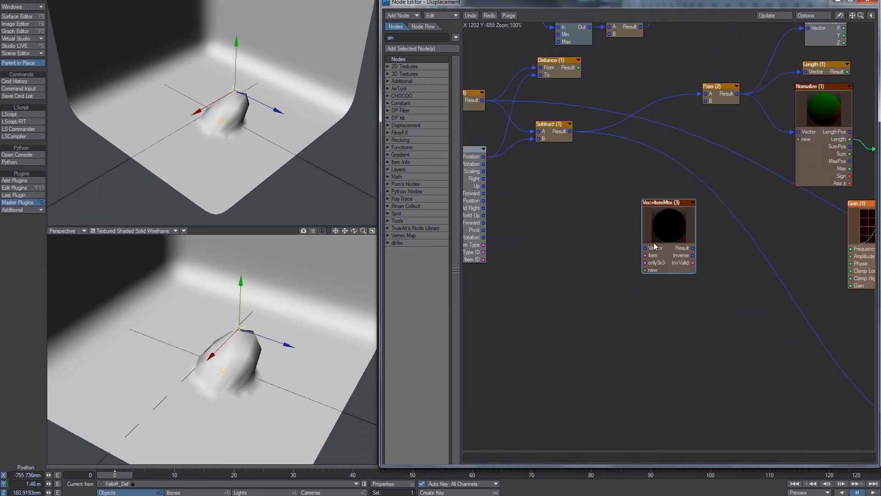
Connect Pass (4)'s Result to Vec×ItemMtx (3)'s Vector and Item Info (2)'s Item ID to its Item input
{"action": "left_click_drag", "start_coordinate": [653, 244], "coordinate": [611, 188], "text": "alt"}
{"action": "left_click_drag", "start_coordinate": [526, 133], "coordinate": [580, 177], "text": "alt"}
{"action": "left_click_drag", "start_coordinate": [493, 158], "coordinate": [581, 168], "text": "alt"}
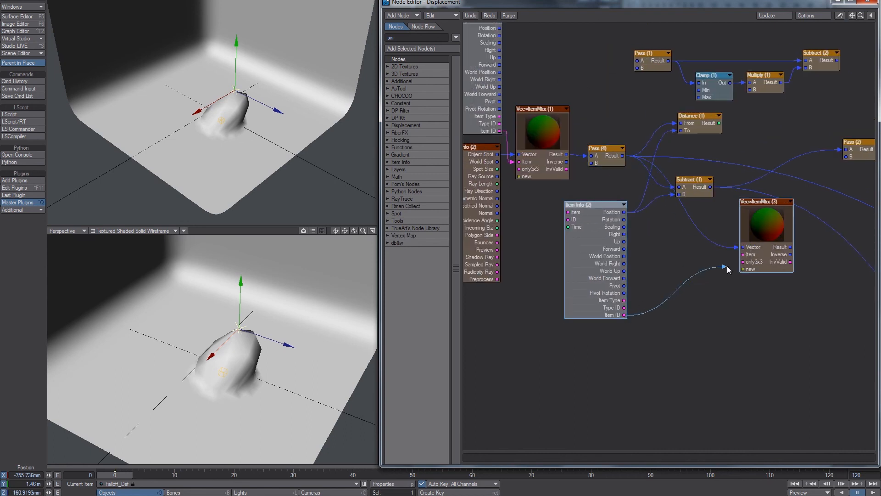
Connect Vec×ItemMtx (3)'s Inverse to Pass (2)'s A and Vec×ItemMtx (2)'s Vector, replacing Subtract (1)
{"action": "left_click_drag", "start_coordinate": [786, 253], "coordinate": [561, 234], "text": "alt"}
{"action": "left_click_drag", "start_coordinate": [555, 232], "coordinate": [540, 238]}
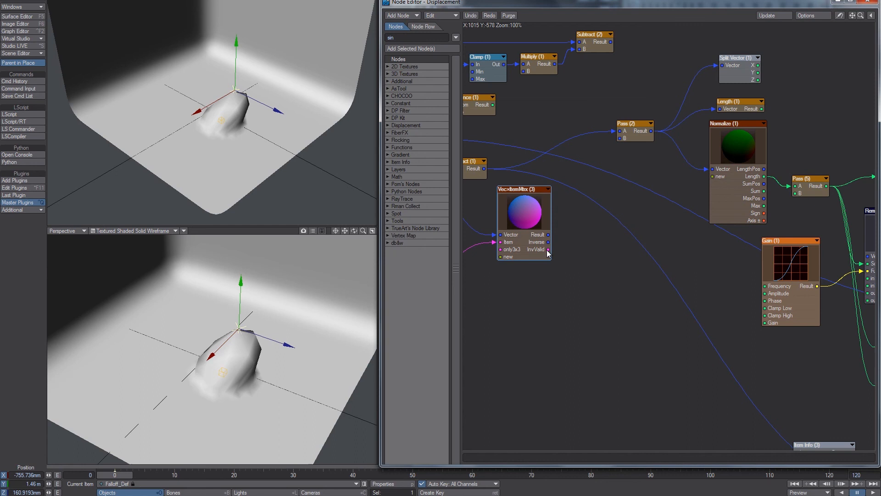
{"action": "left_click_drag", "start_coordinate": [569, 273], "coordinate": [523, 186], "text": "alt"}
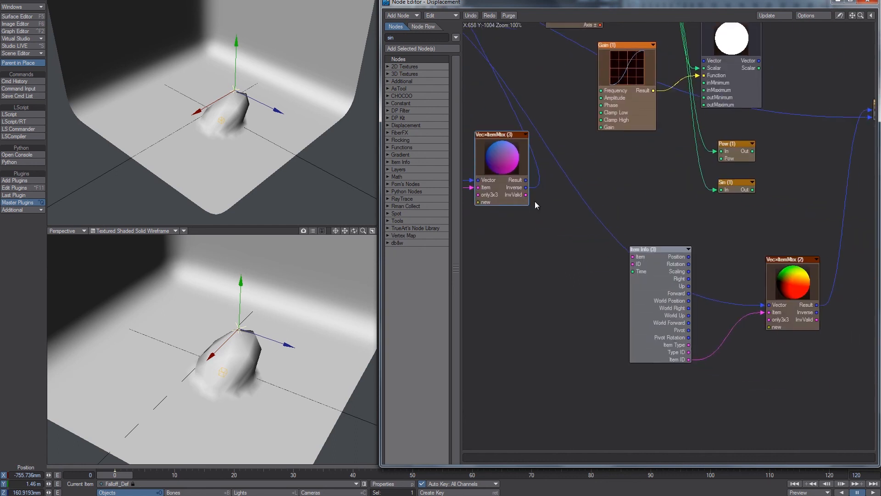
{"action": "left_click_drag", "start_coordinate": [772, 295], "coordinate": [776, 297]}
{"action": "left_click_drag", "start_coordinate": [472, 174], "coordinate": [580, 152], "text": "alt"}
Switch the upper viewport back to rendered shading
{"action": "left_click", "coordinate": [146, 160]}
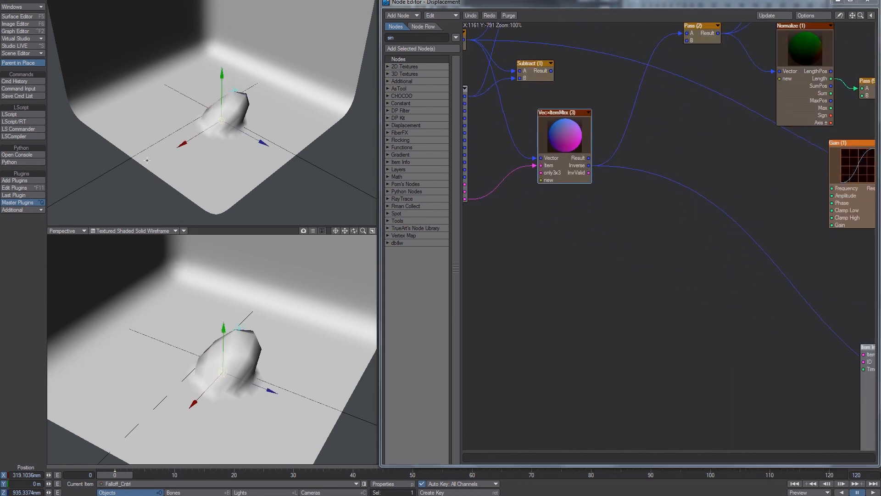
{"action": "left_click", "coordinate": [124, 0]}
{"action": "left_click", "coordinate": [118, 26]}
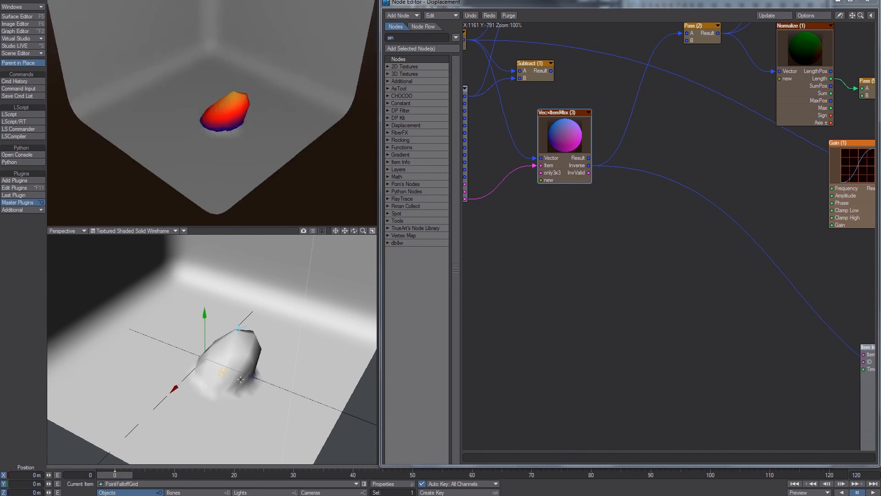
Stretch Falloff_Cntrl to elongate the falloff and rotate its heading to about 90.8°
{"action": "key", "text": "h"}
{"action": "mouse_move", "coordinate": [272, 391]}
{"action": "left_mouse_down"}
{"action": "mouse_move", "coordinate": [348, 419]}
{"action": "mouse_move", "coordinate": [204, 400]}
{"action": "mouse_move", "coordinate": [270, 400]}
{"action": "left_mouse_up"}
{"action": "key", "text": "y"}
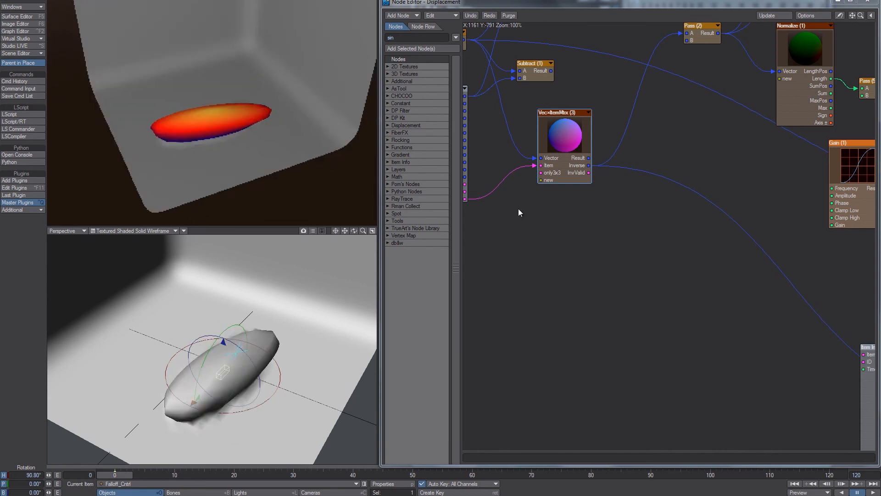